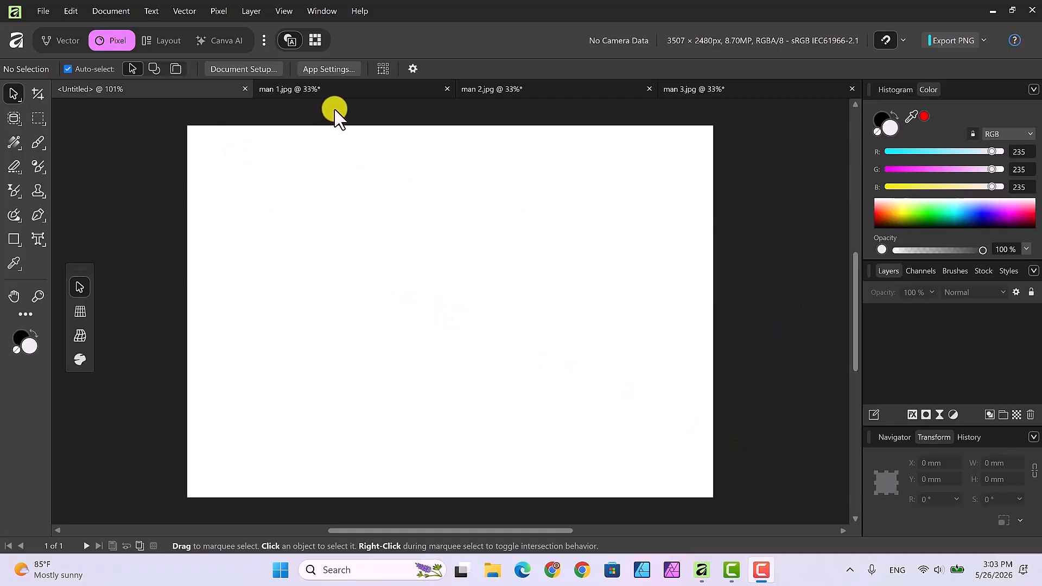
# Look through the three man images and the blank untitled document.
pyautogui.click(340, 86)
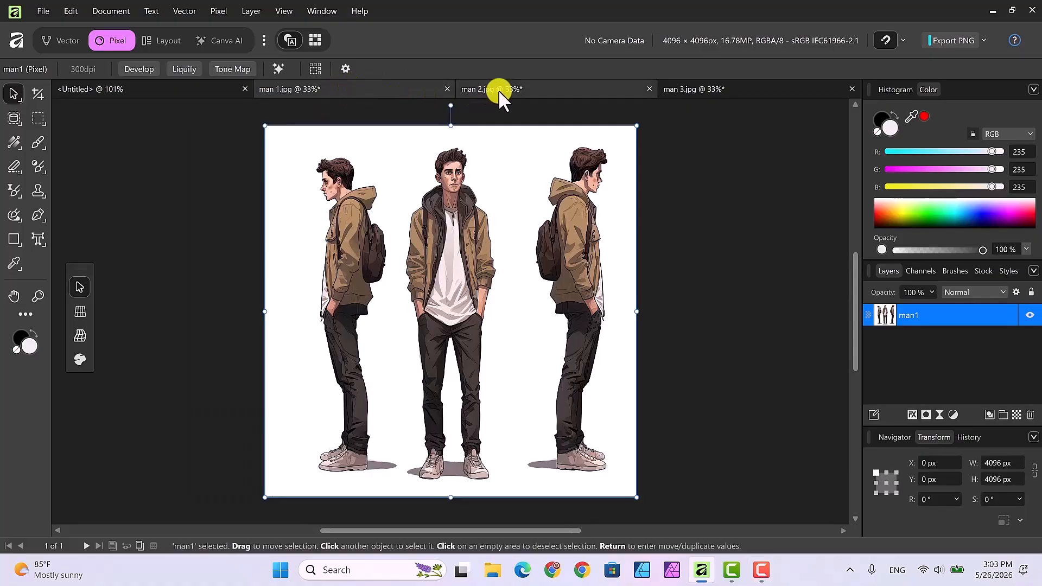
pyautogui.click(541, 86)
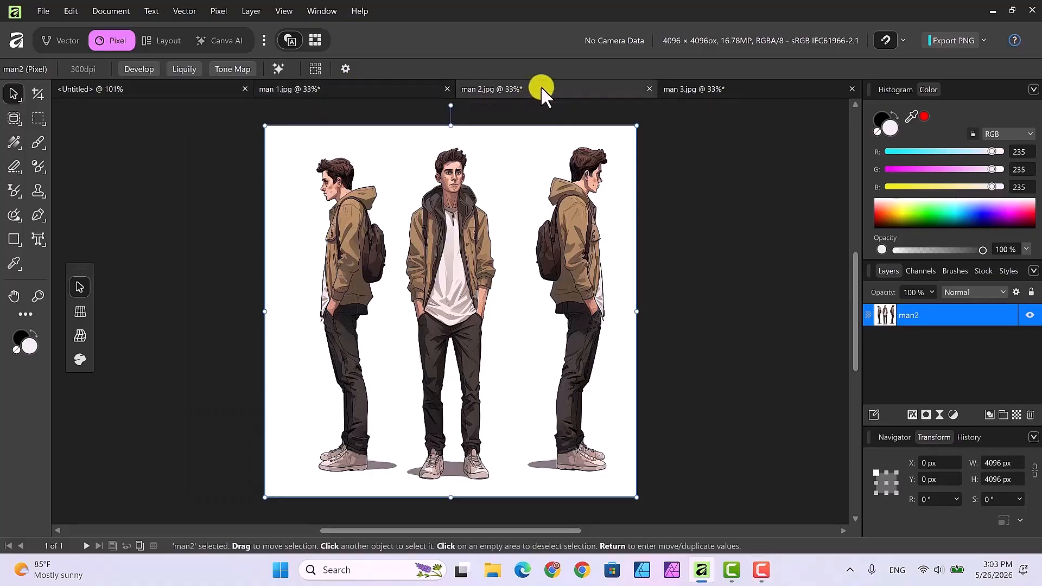
pyautogui.click(727, 91)
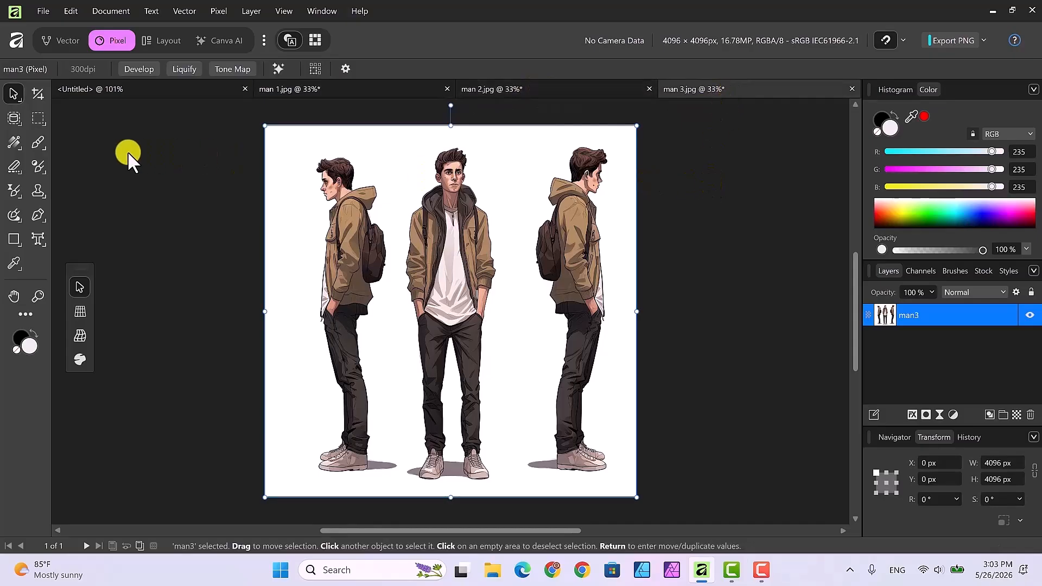
pyautogui.click(146, 90)
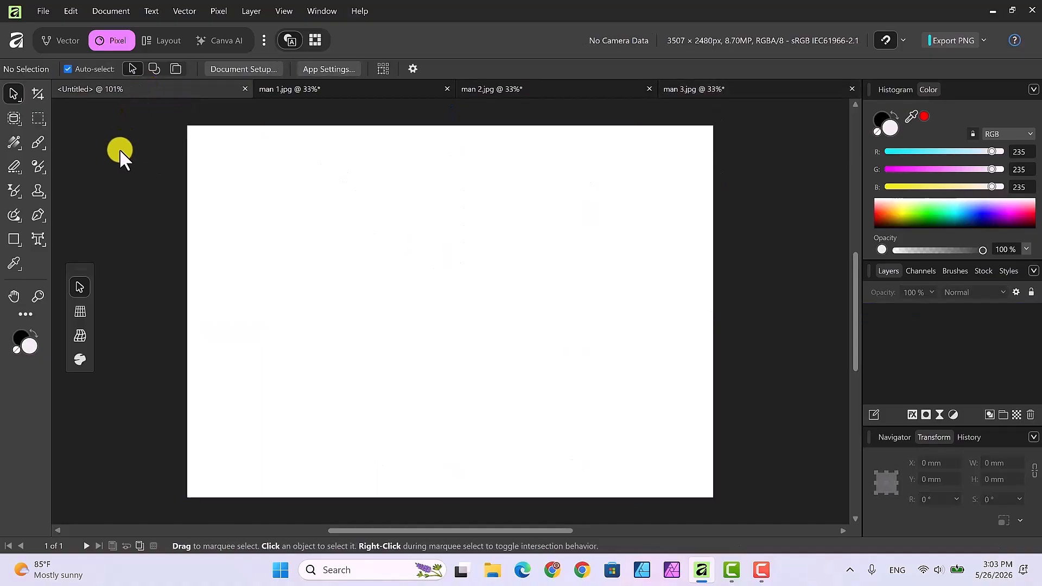
# Draw a rectangle covering the whole untitled canvas, 297 × 210 mm.
pyautogui.click(13, 237)
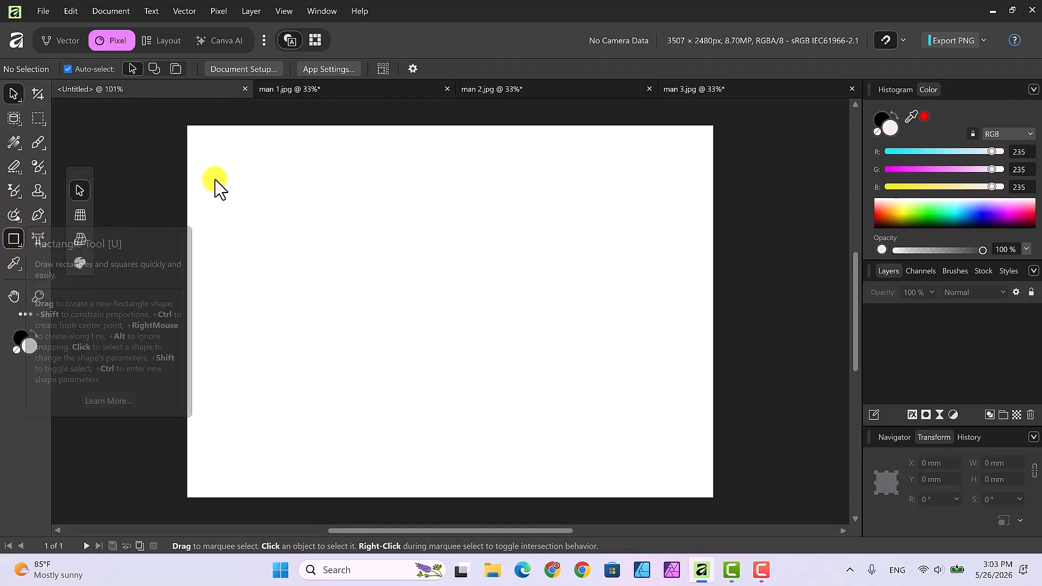
pyautogui.moveTo(194, 137); pyautogui.dragTo(713, 497)
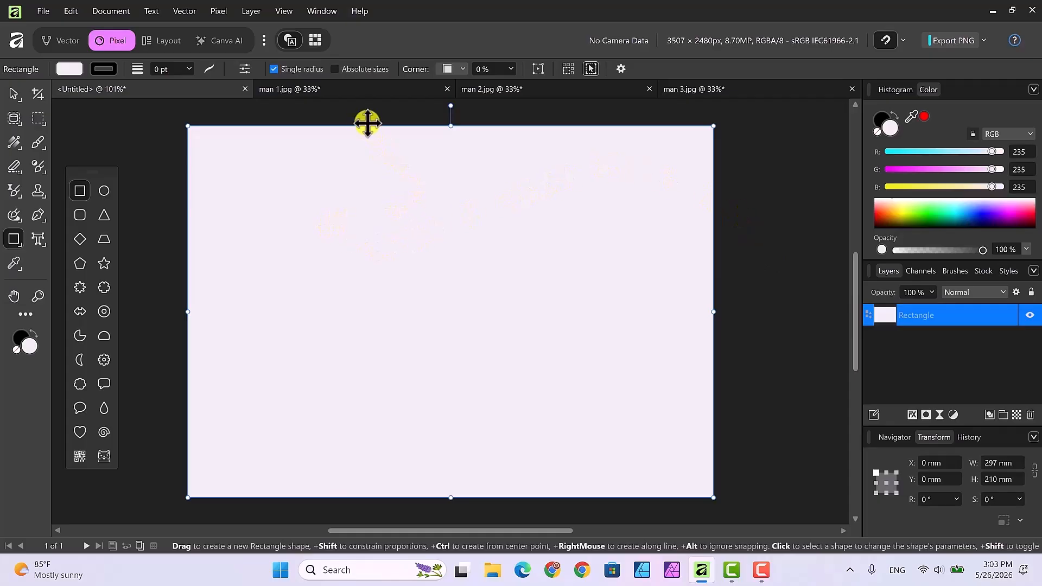
# In the man 1 image, select the left side-view figure with the Object Selection Tool.
pyautogui.click(355, 91)
pyautogui.press('v')
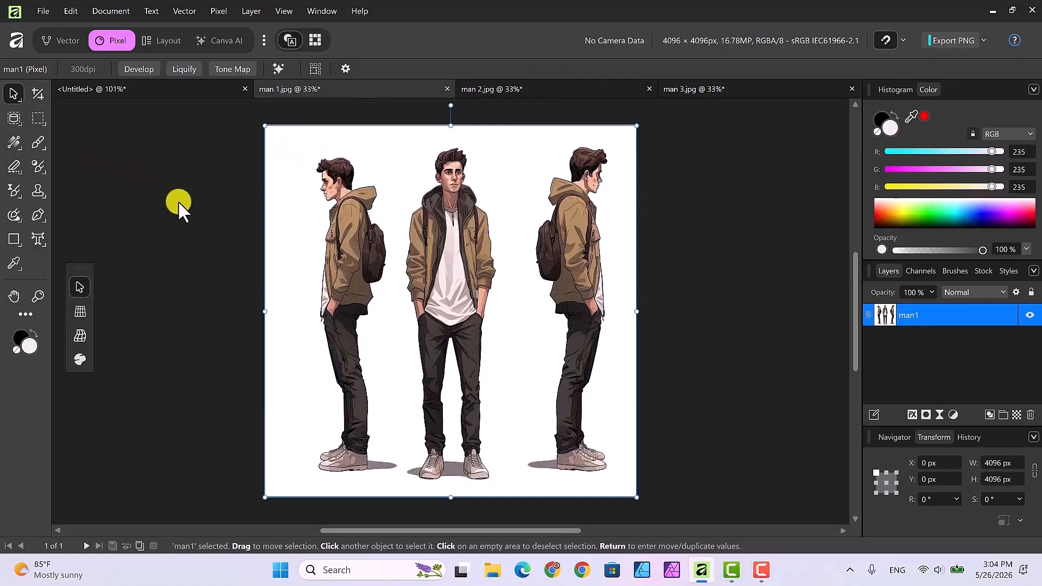
pyautogui.click(13, 117)
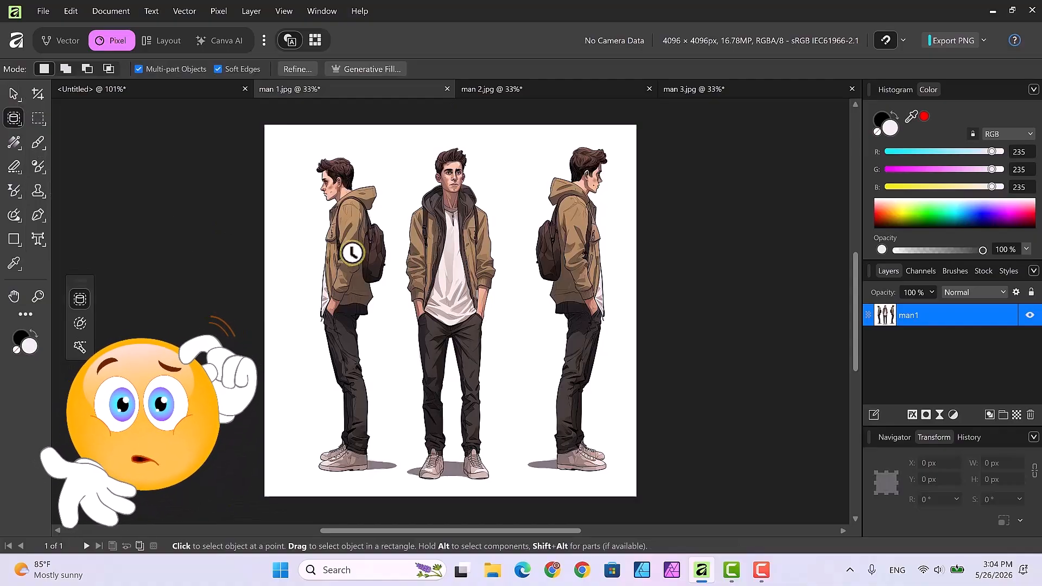
pyautogui.click(353, 251)
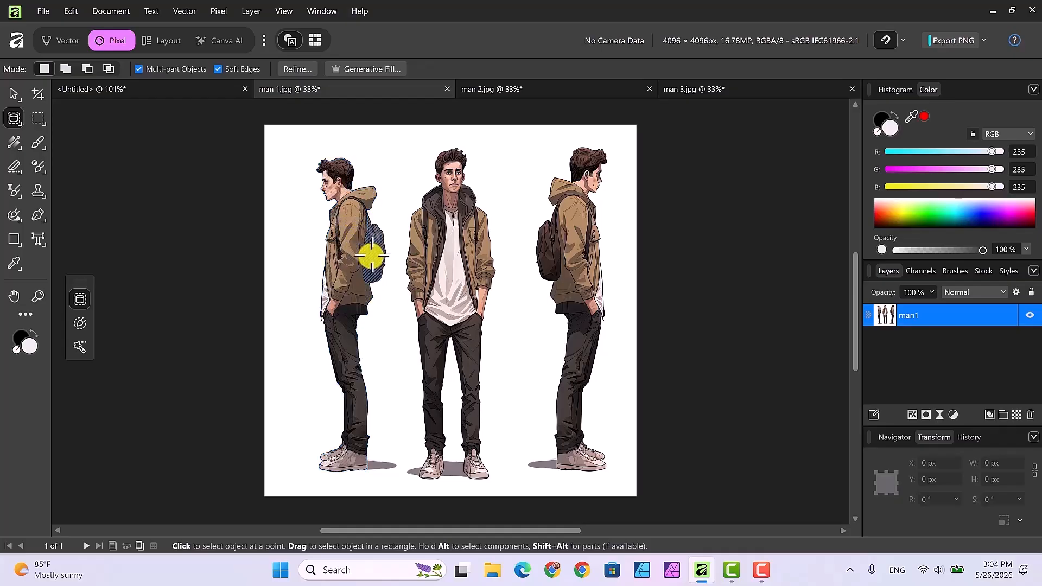
pyautogui.click(347, 229)
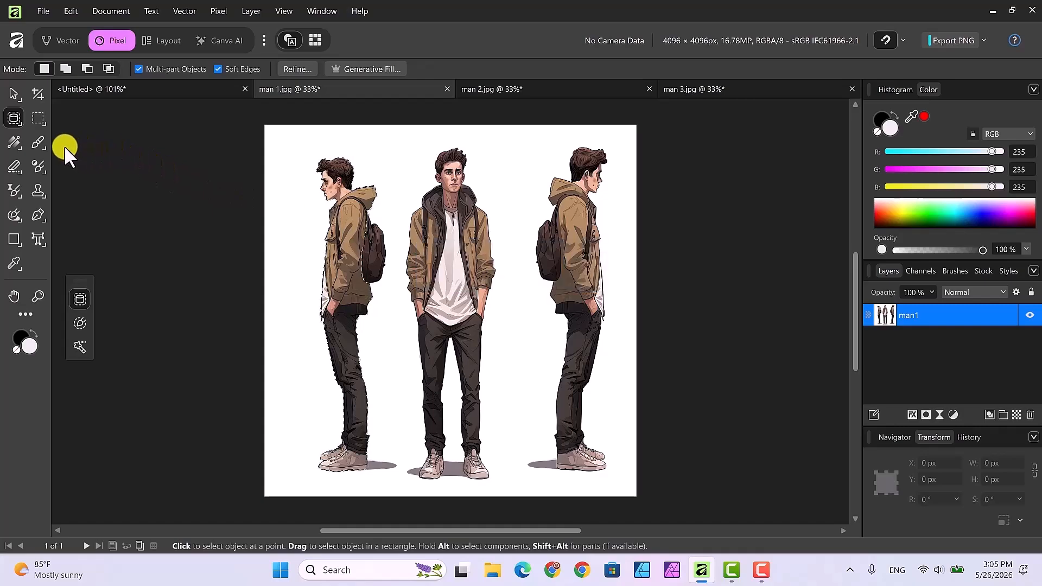
# Refine the figure selection with the Selection Brush's Refine dialog, setting the output to Mask and applying it.
pyautogui.click(21, 123)
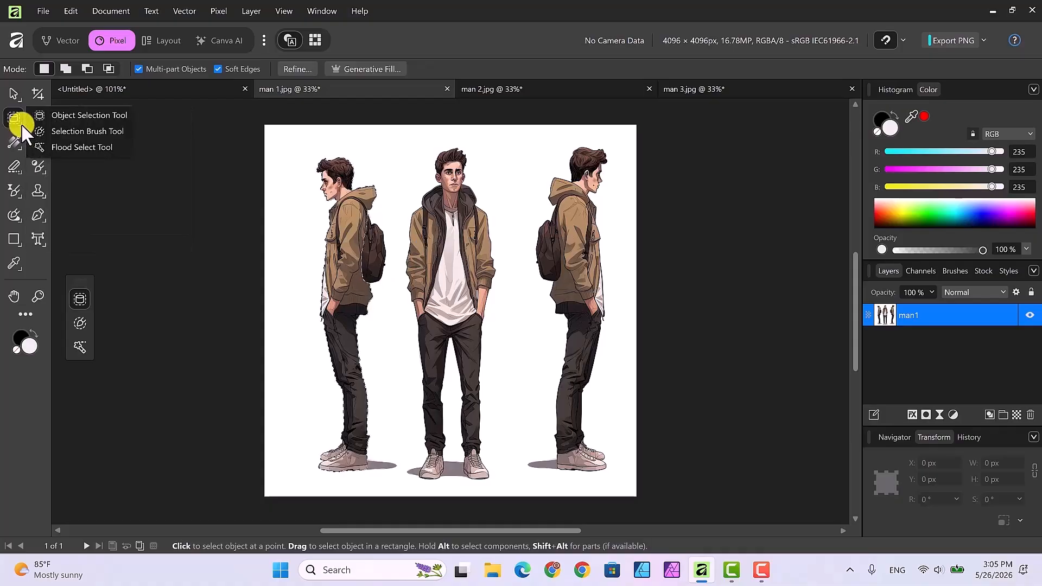
pyautogui.click(63, 133)
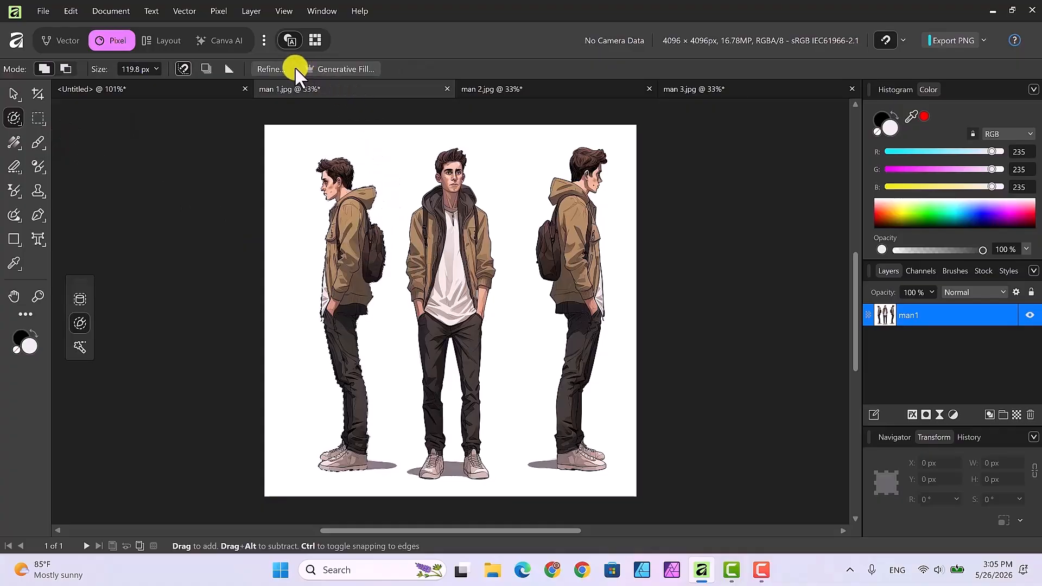
pyautogui.click(270, 66)
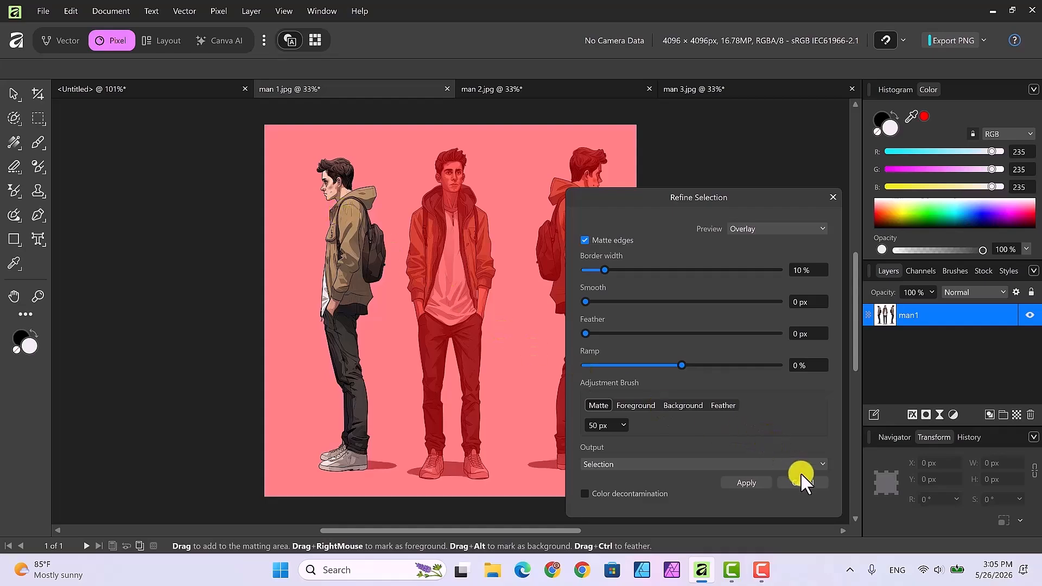
pyautogui.click(819, 464)
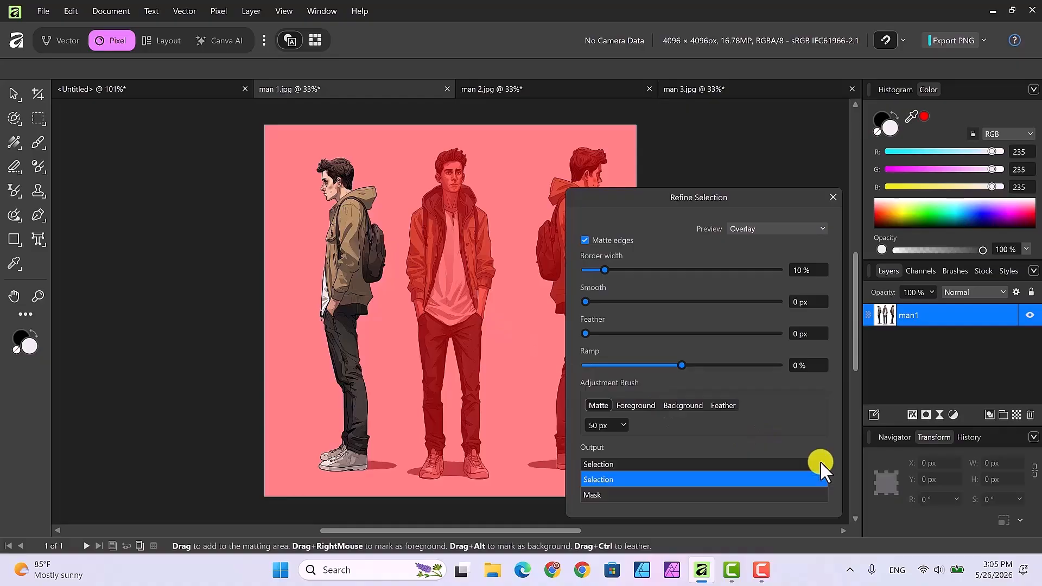
pyautogui.click(729, 495)
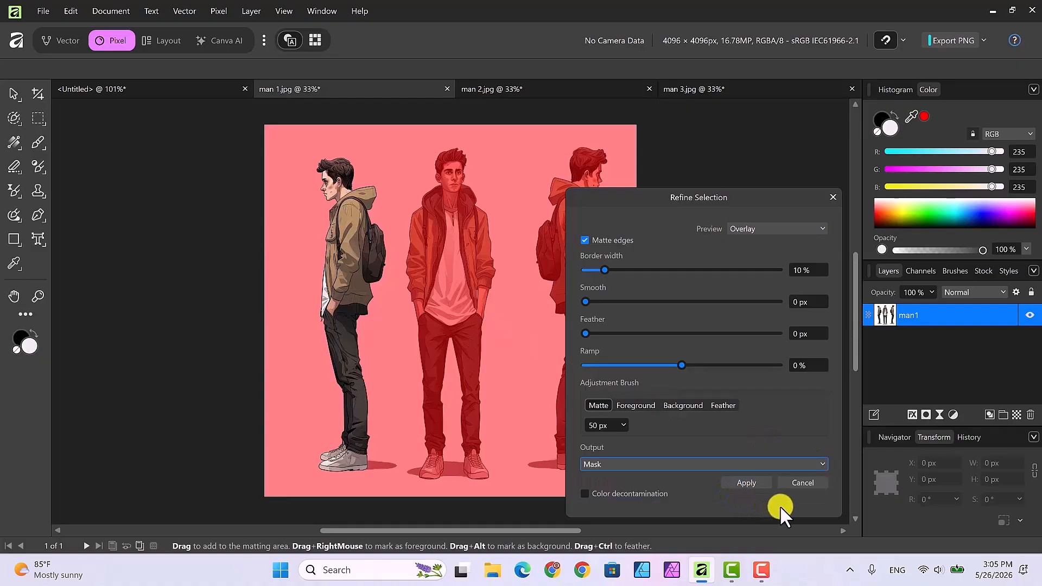
pyautogui.click(747, 483)
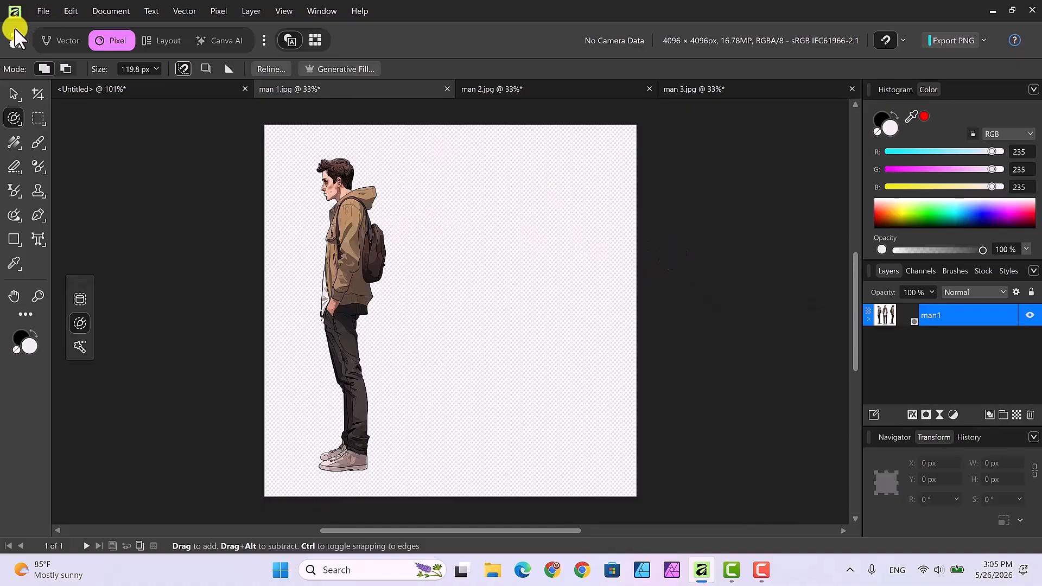
# Crop the man 1 canvas tightly around the figure to about 1358 × 3817 px and apply the crop.
pyautogui.click(12, 94)
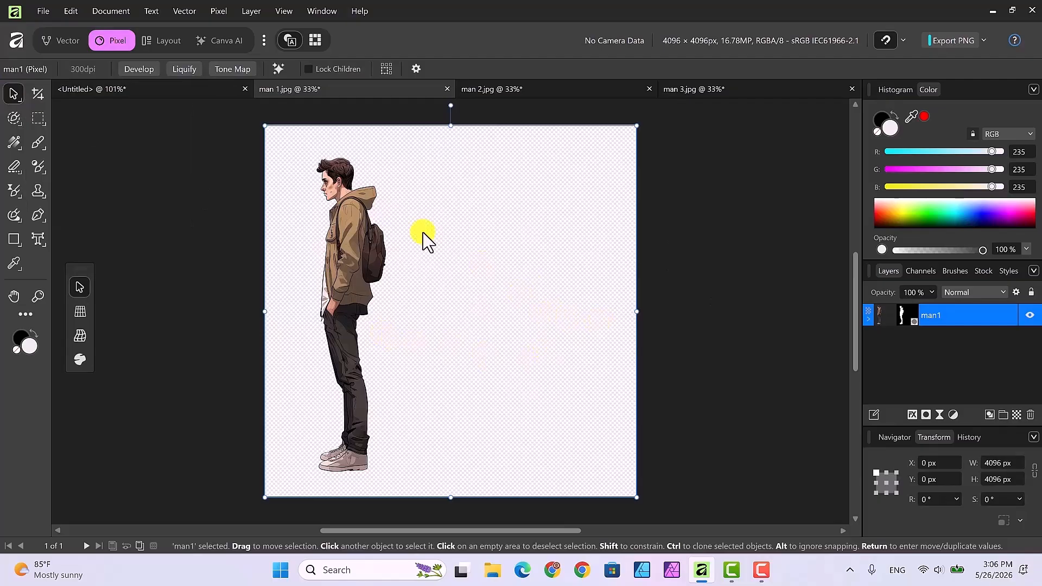
pyautogui.click(36, 92)
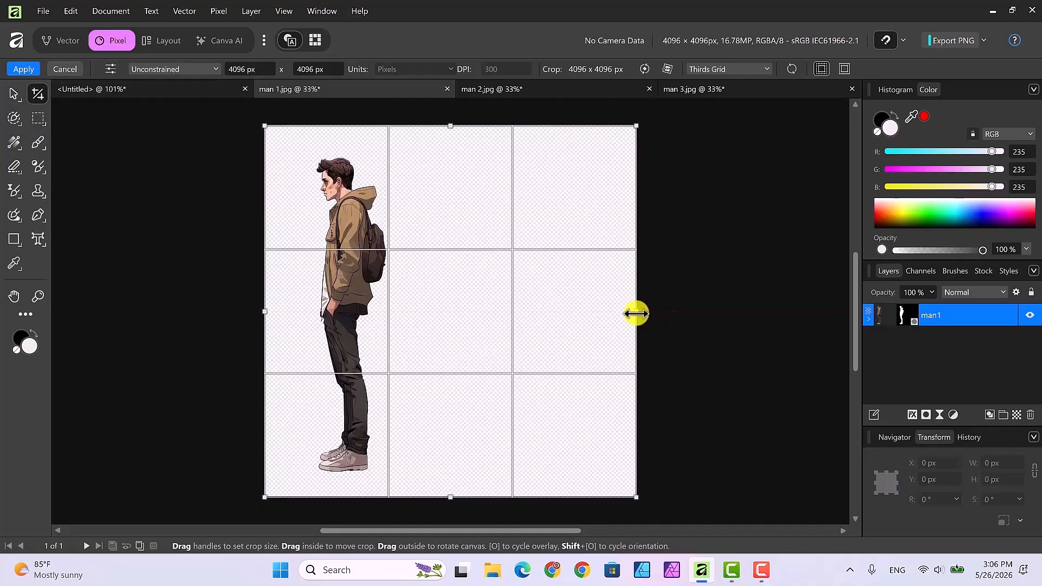
pyautogui.moveTo(636, 313); pyautogui.dragTo(407, 299)
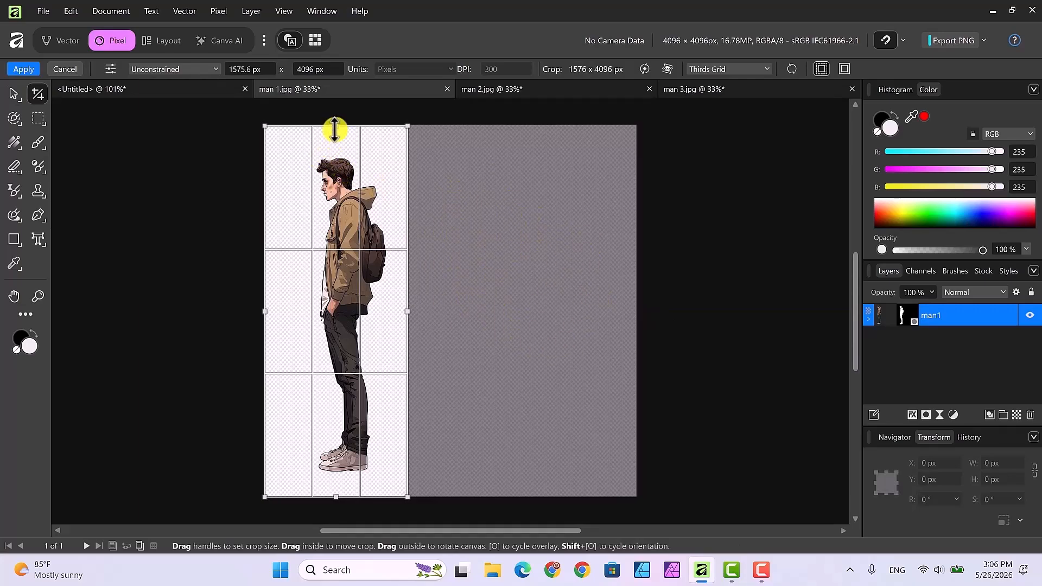
pyautogui.moveTo(336, 127); pyautogui.dragTo(336, 139)
pyautogui.moveTo(336, 497); pyautogui.dragTo(336, 484)
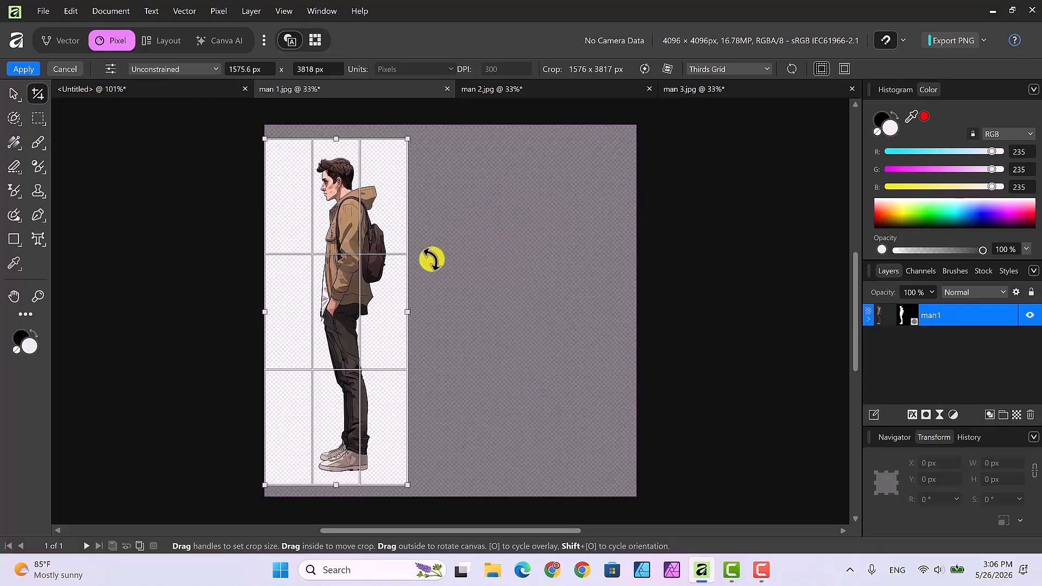
pyautogui.moveTo(264, 313); pyautogui.dragTo(283, 312)
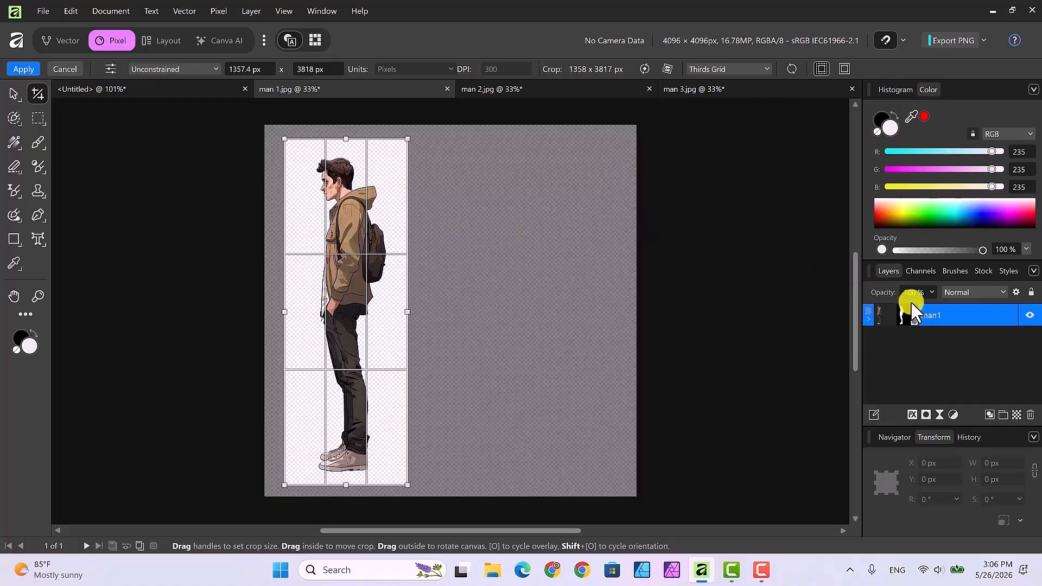
pyautogui.rightClick(969, 315)
pyautogui.scroll(-1, 953, 252)
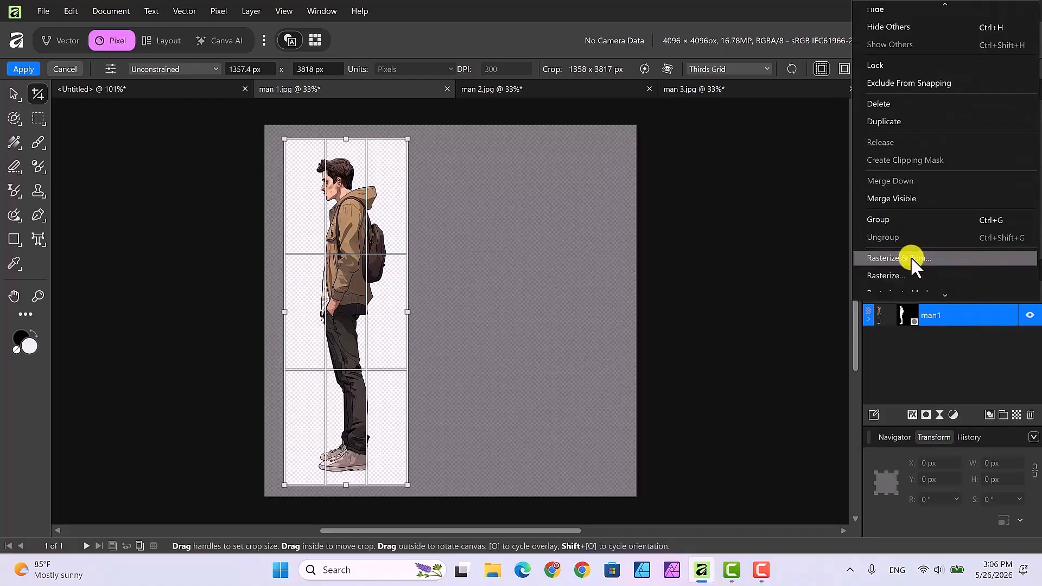
pyautogui.click(25, 69)
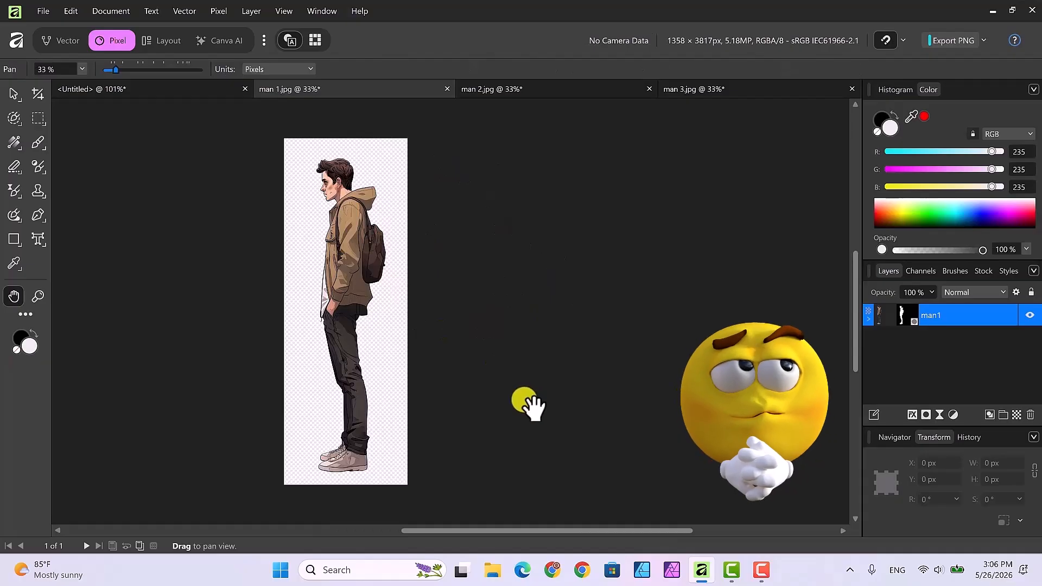
# Rasterize and trim the masked man1 layer.
pyautogui.rightClick(949, 313)
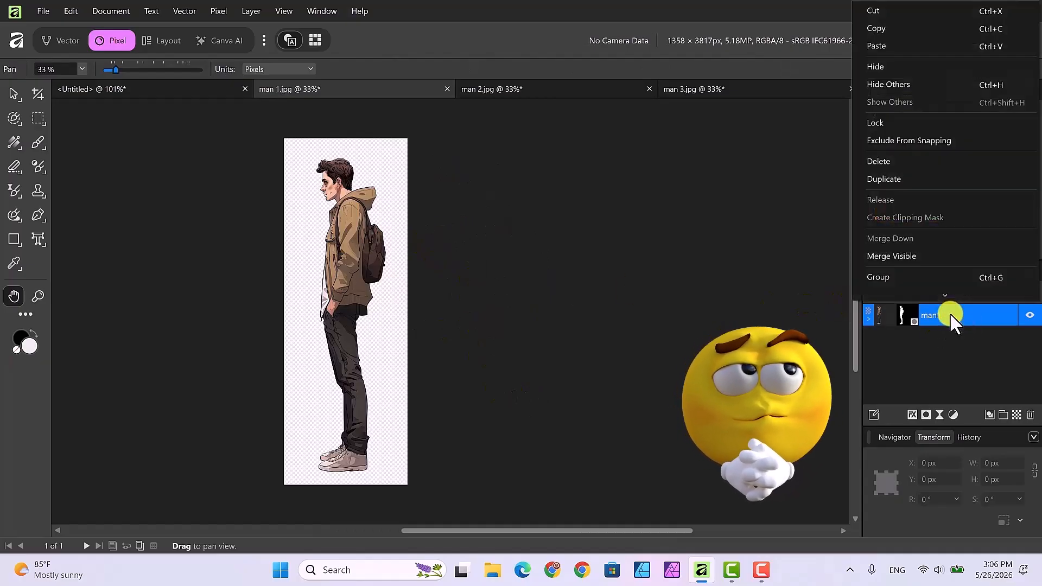
pyautogui.scroll(-2, 946, 282)
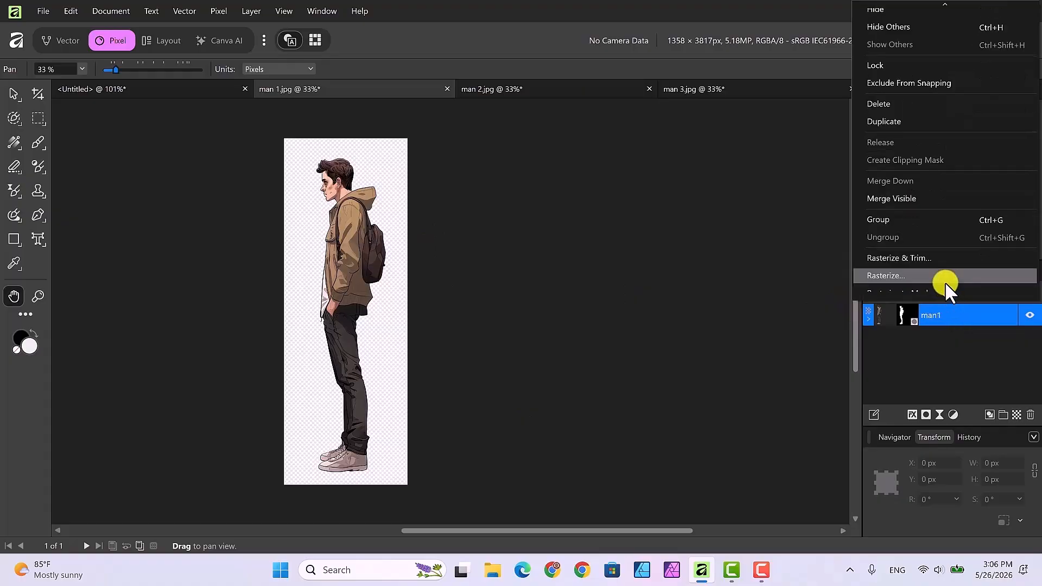
pyautogui.click(888, 258)
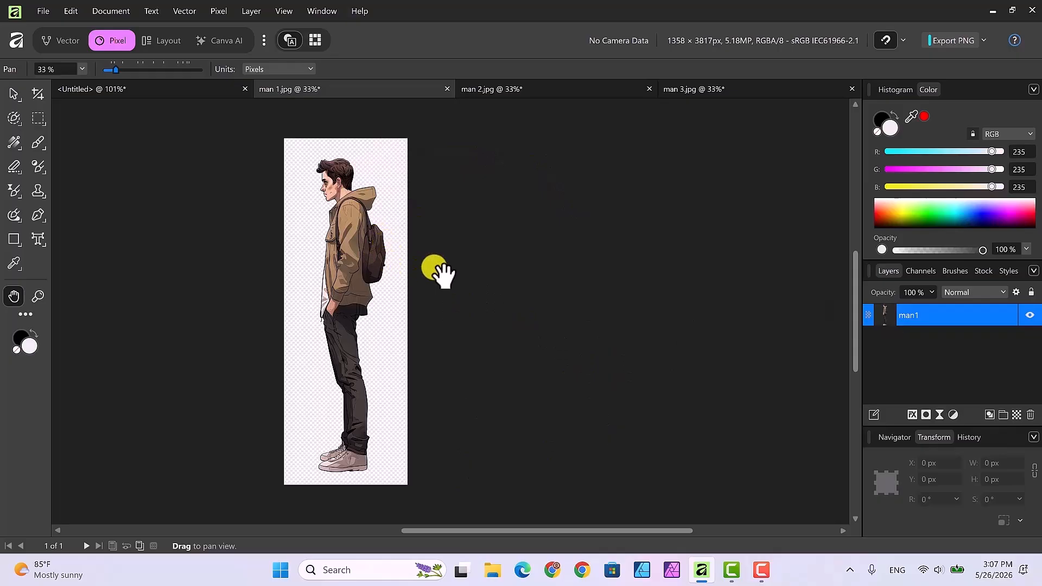
# Copy the man1 layer and paste it into the untitled document.
pyautogui.rightClick(940, 315)
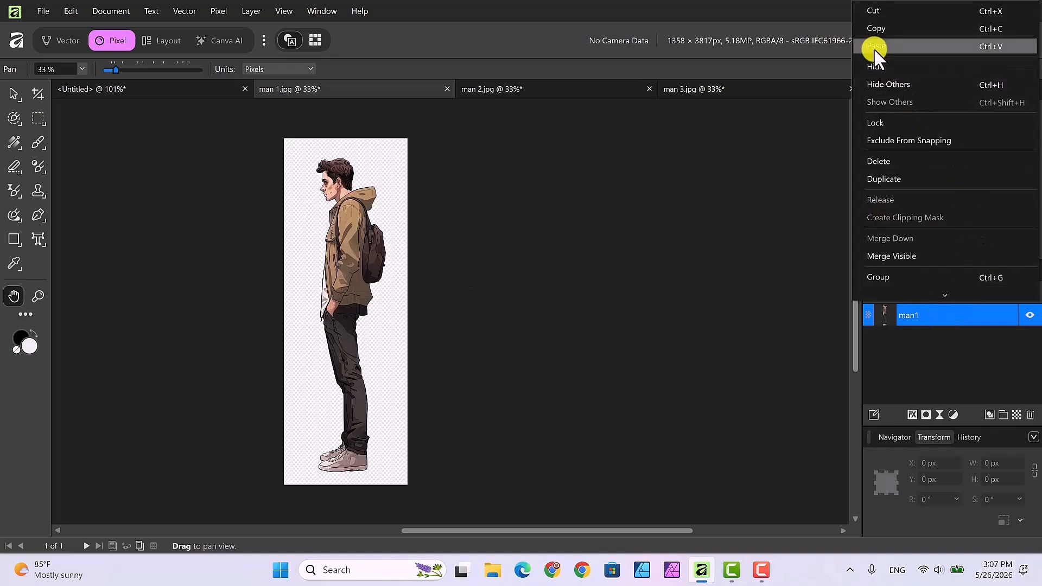
pyautogui.click(872, 30)
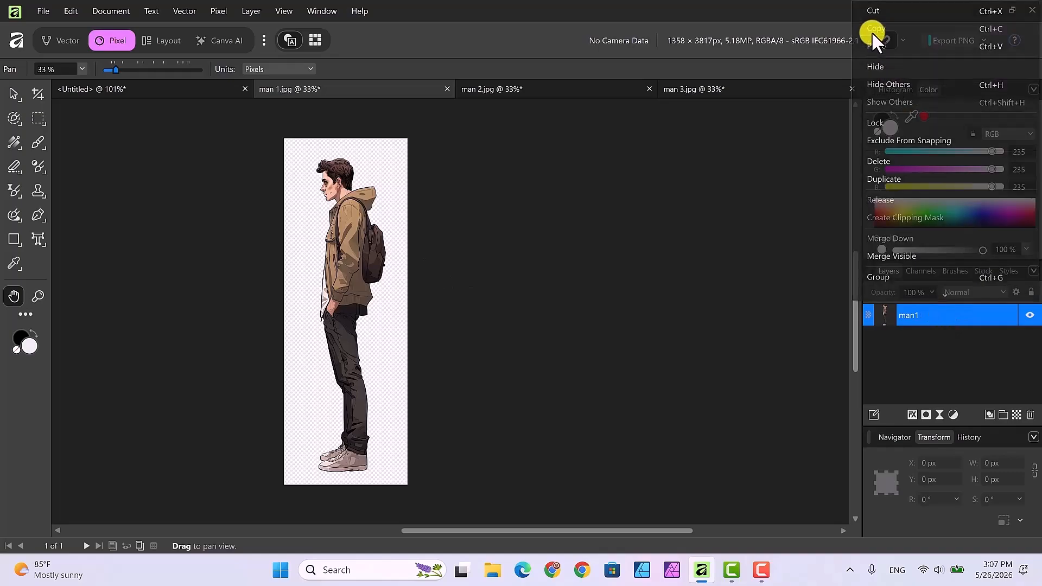
pyautogui.click(188, 88)
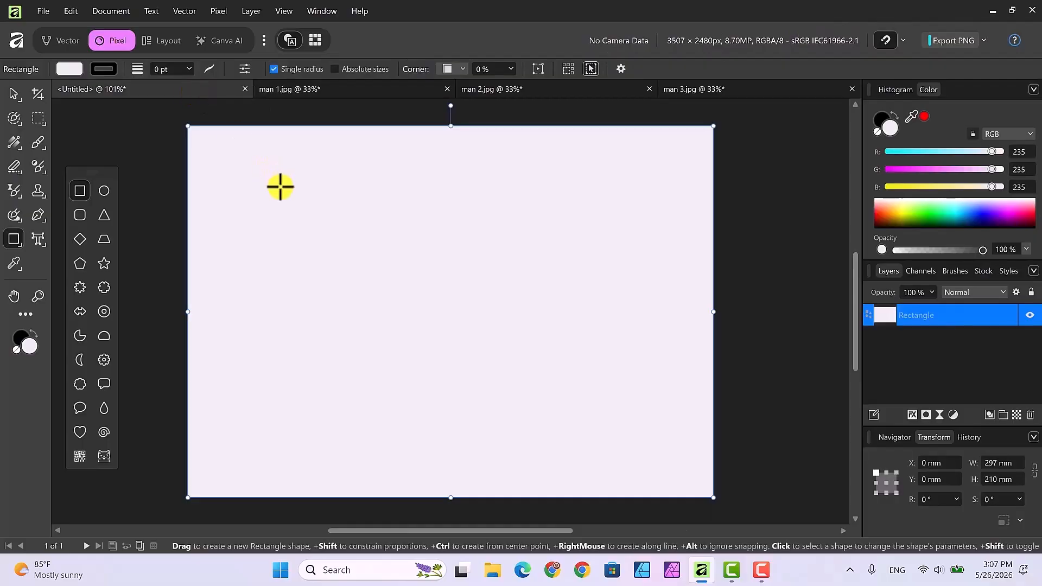
pyautogui.rightClick(277, 222)
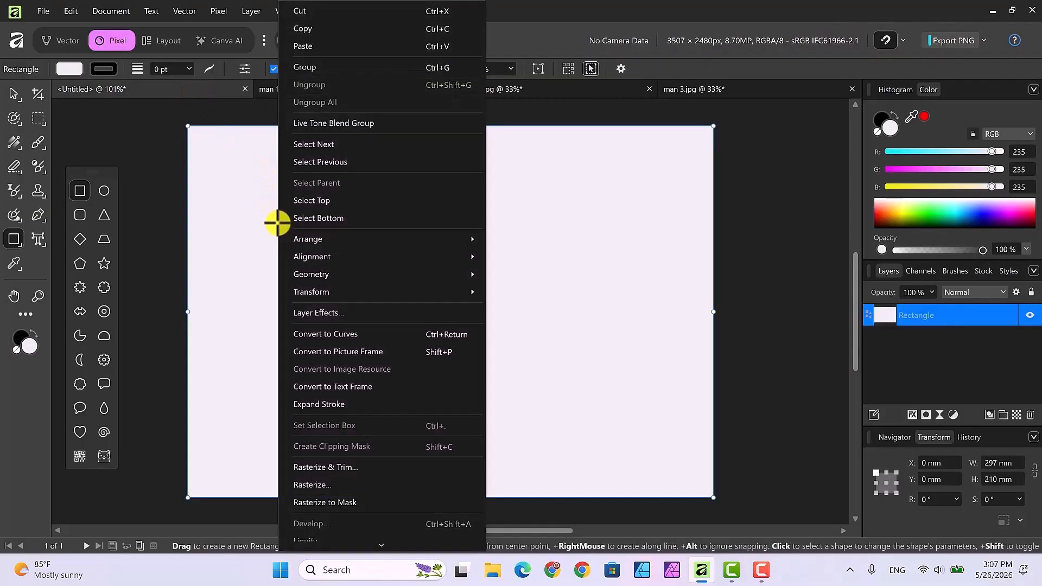
pyautogui.click(299, 46)
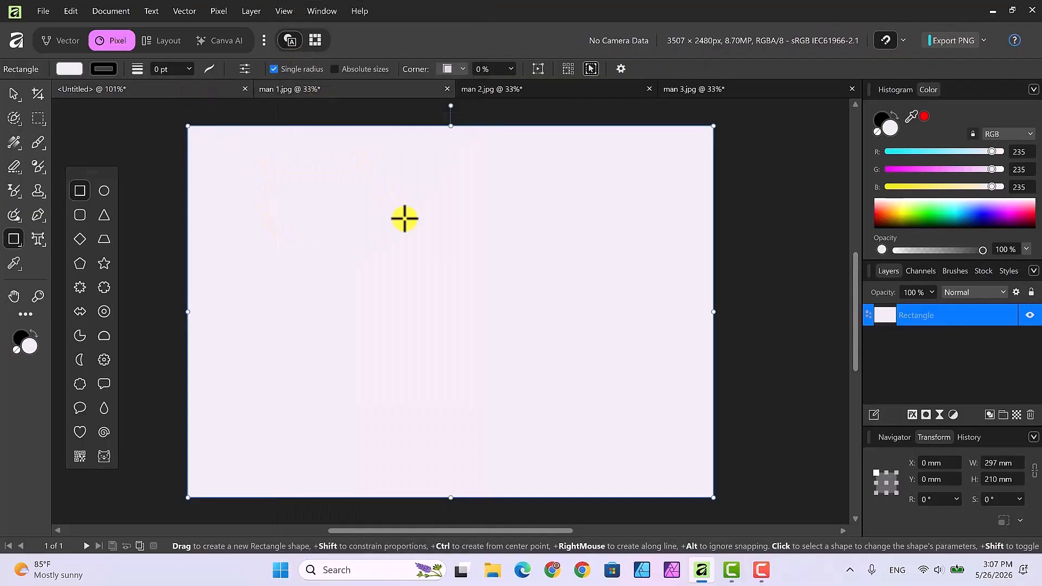
# Scale the pasted figure to about 41 × 182 mm and place it near the canvas's left edge.
pyautogui.click(14, 94)
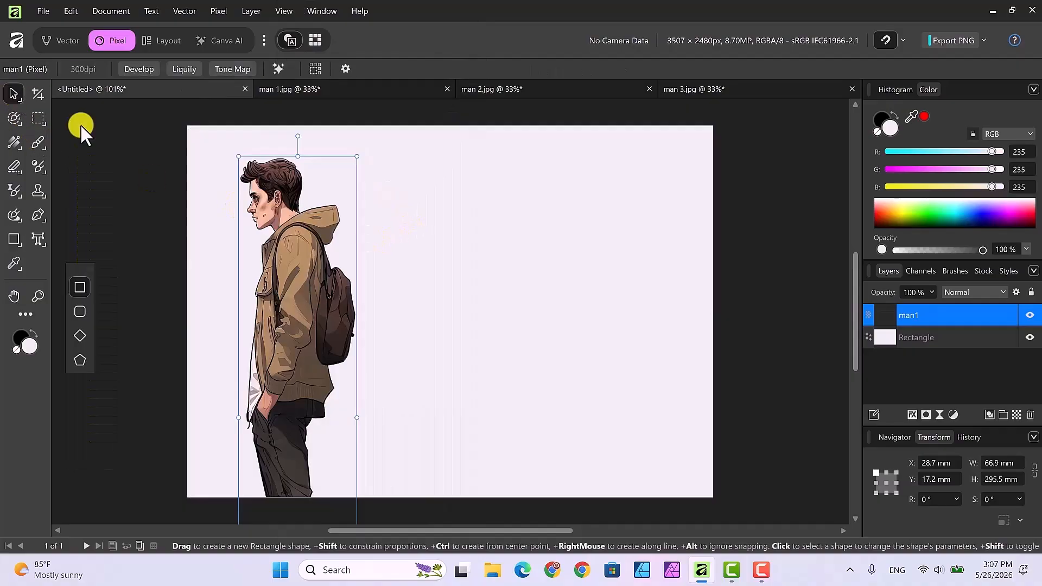
pyautogui.moveTo(349, 169); pyautogui.dragTo(302, 312)
pyautogui.moveTo(281, 379); pyautogui.dragTo(315, 175)
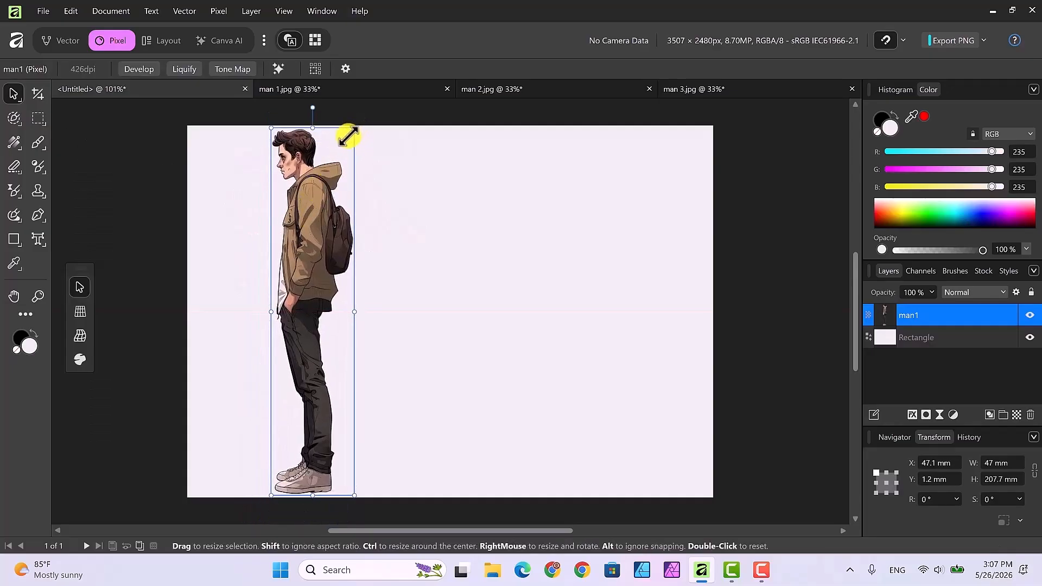
pyautogui.moveTo(347, 135); pyautogui.dragTo(337, 182)
pyautogui.moveTo(312, 257); pyautogui.dragTo(318, 242)
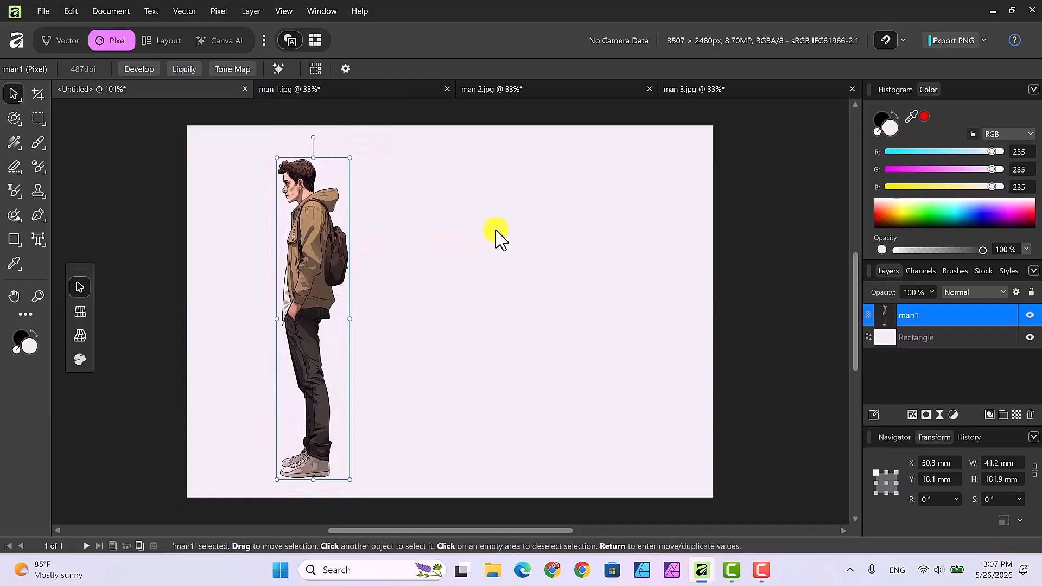
# Switch to the man 2 image and select the front-facing middle figure with the Object Selection tool.
pyautogui.click(523, 90)
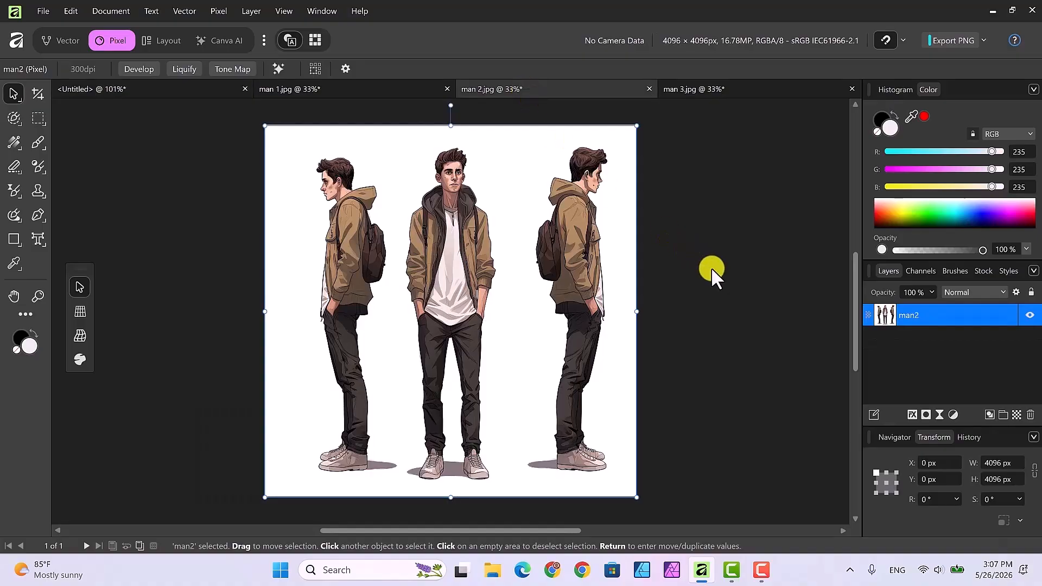
pyautogui.click(19, 125)
pyautogui.click(53, 115)
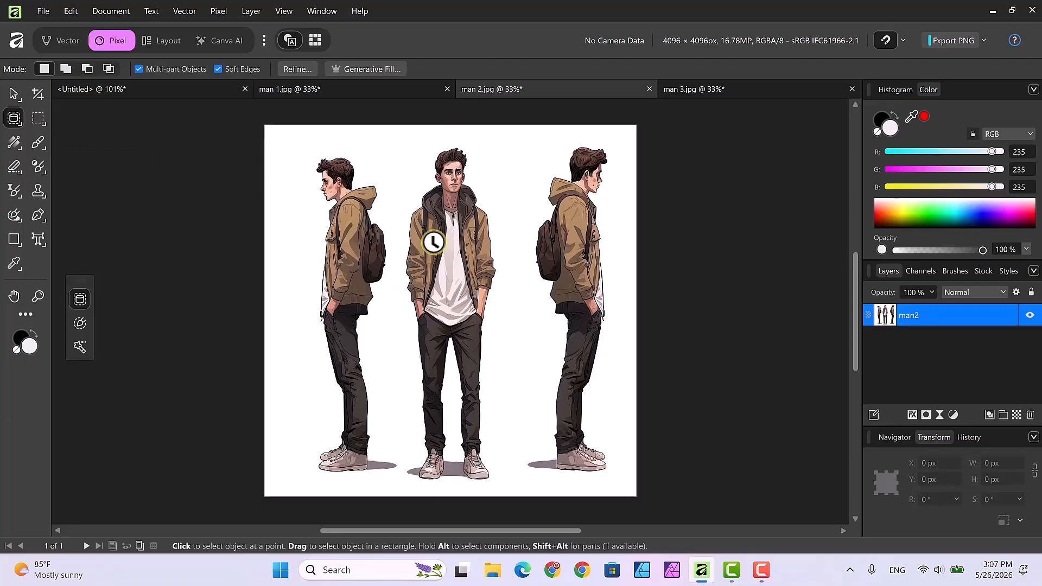
pyautogui.click(435, 244)
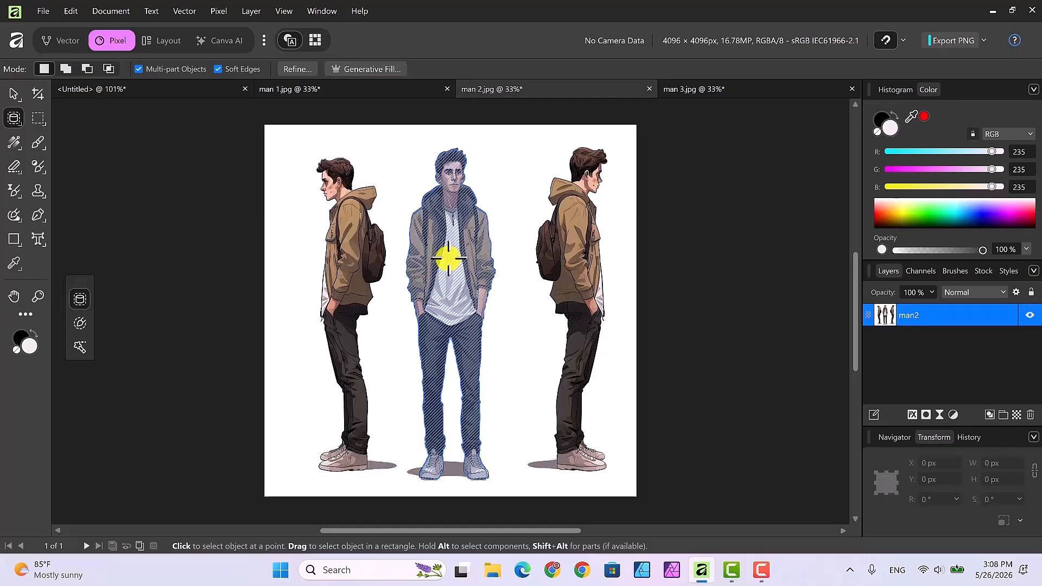
pyautogui.click(449, 259)
pyautogui.click(448, 259)
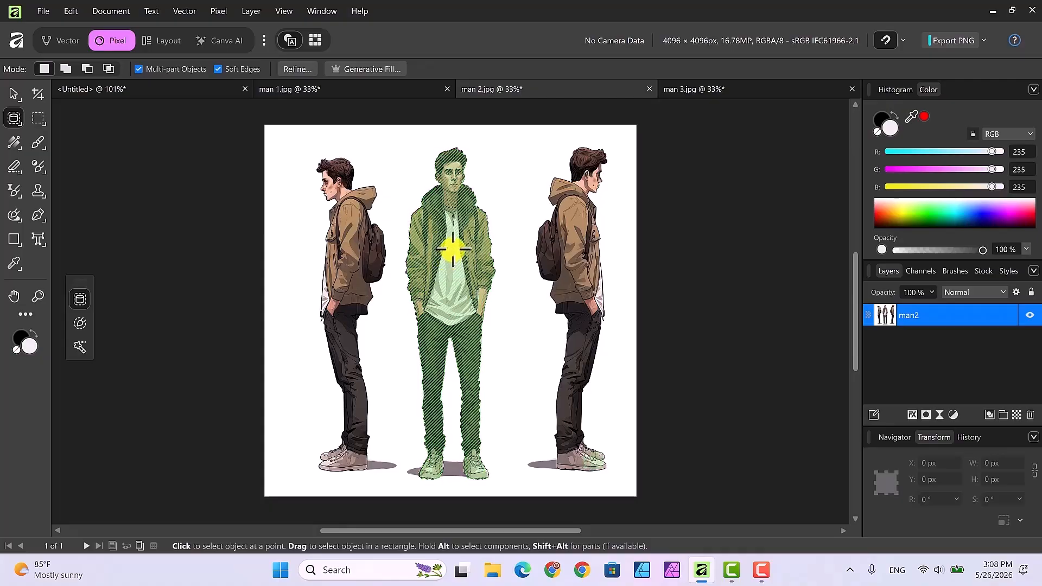
pyautogui.click(453, 249)
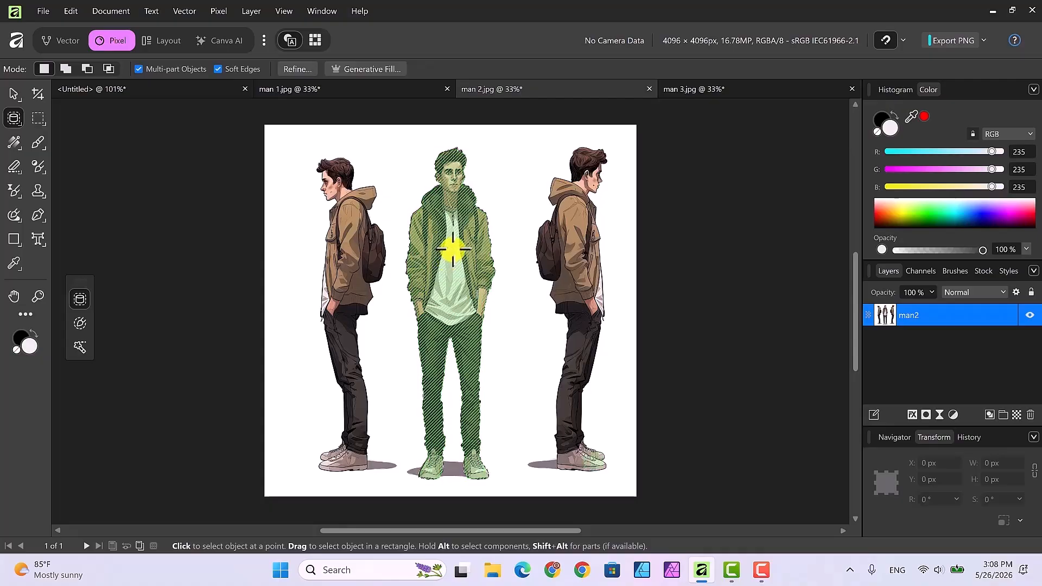
# Refine the figure selection and output it as a mask.
pyautogui.click(293, 68)
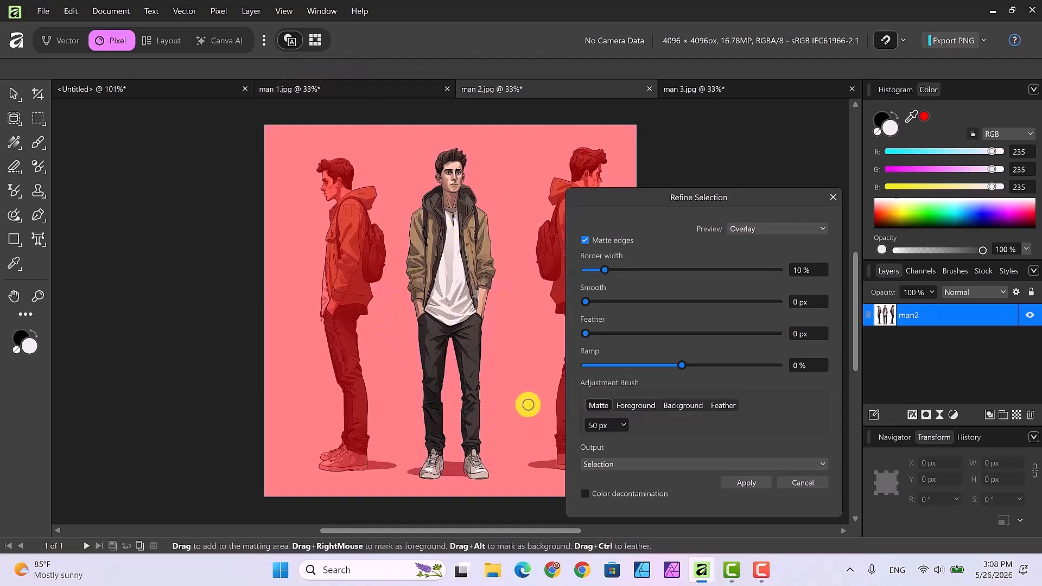
pyautogui.click(817, 464)
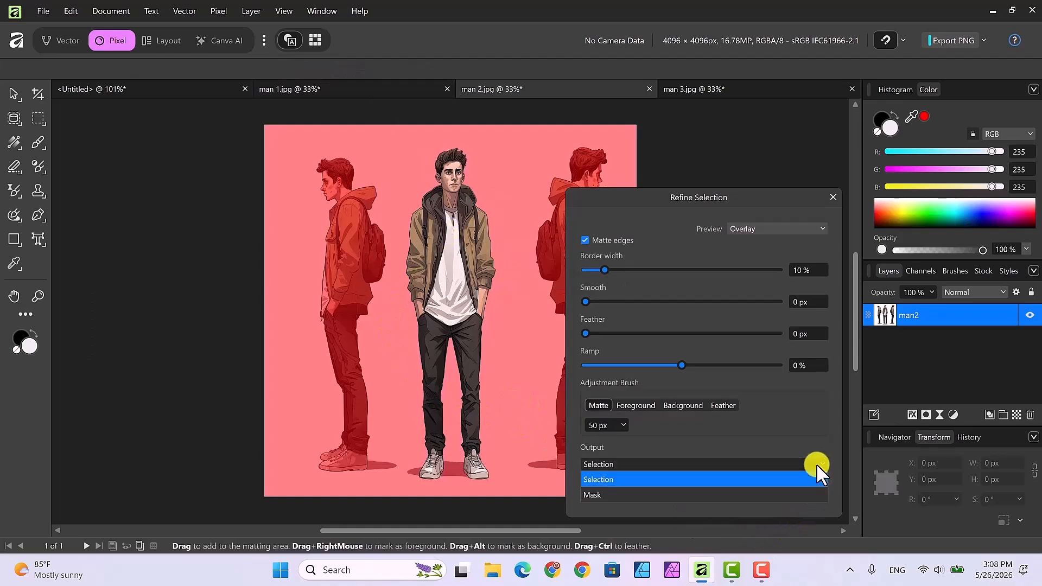
pyautogui.click(634, 495)
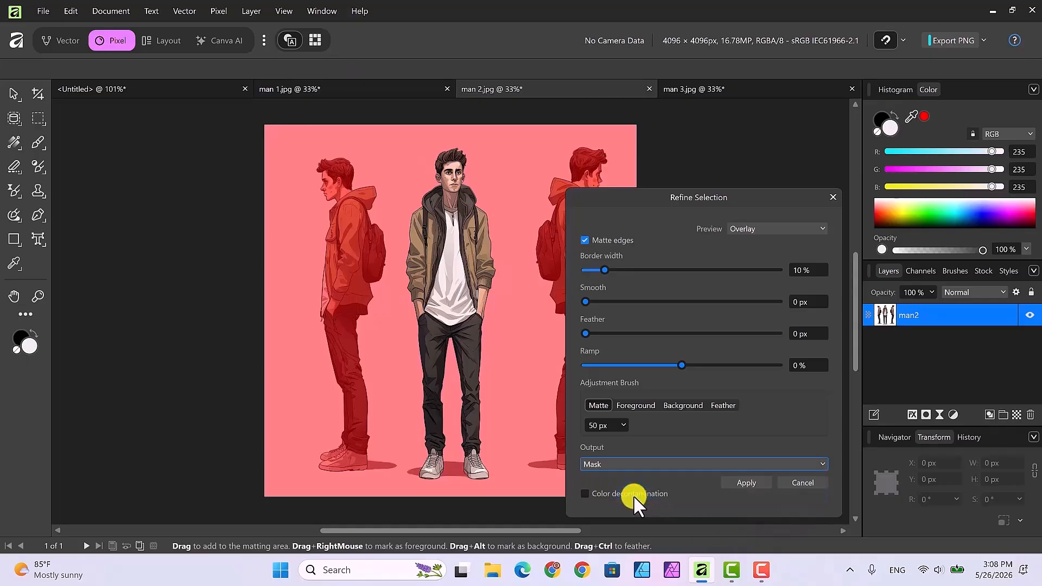
pyautogui.click(738, 480)
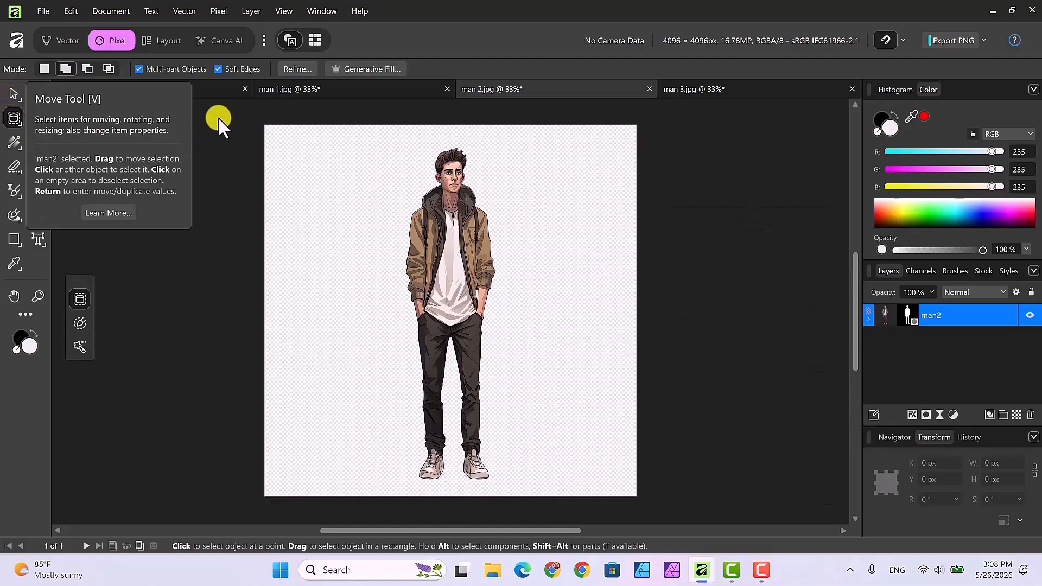
# Crop the man 2 canvas tightly around the figure to about 1459 × 3895 px and apply the crop.
pyautogui.click(13, 95)
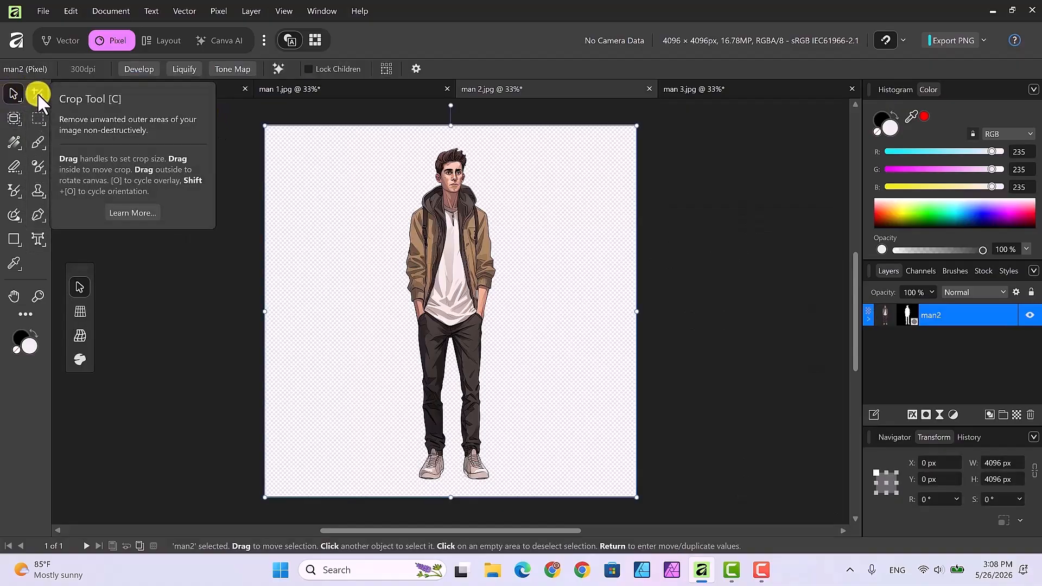
pyautogui.click(38, 93)
pyautogui.moveTo(263, 312); pyautogui.dragTo(378, 311)
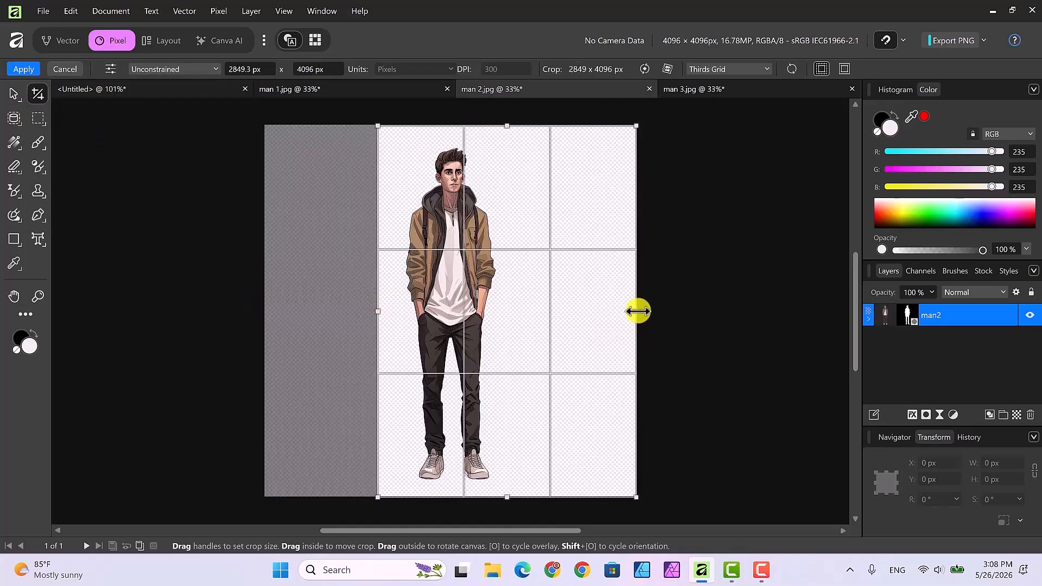
pyautogui.moveTo(636, 311); pyautogui.dragTo(511, 314)
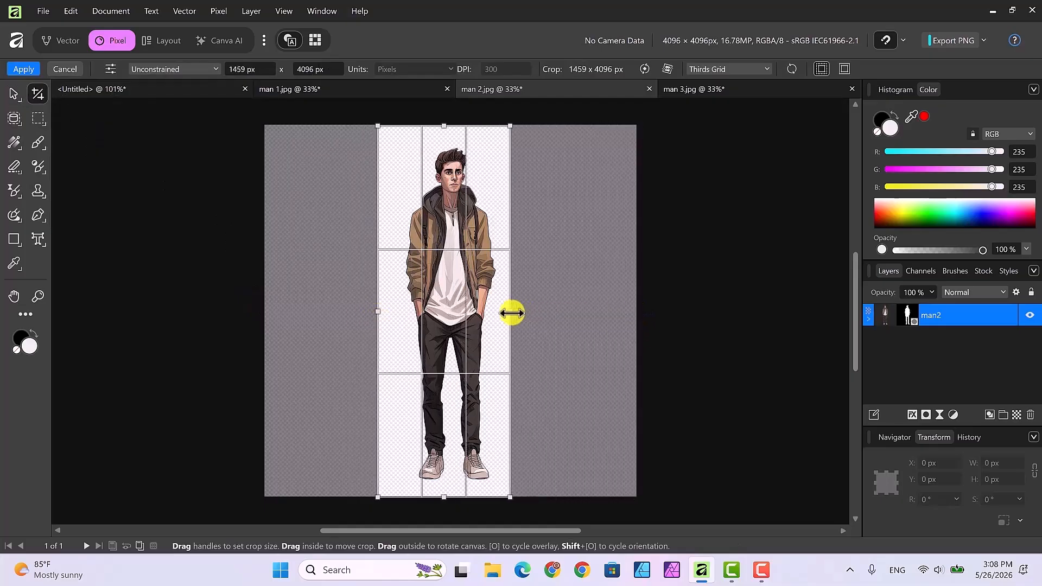
pyautogui.moveTo(444, 124); pyautogui.dragTo(444, 136)
pyautogui.moveTo(444, 497); pyautogui.dragTo(446, 490)
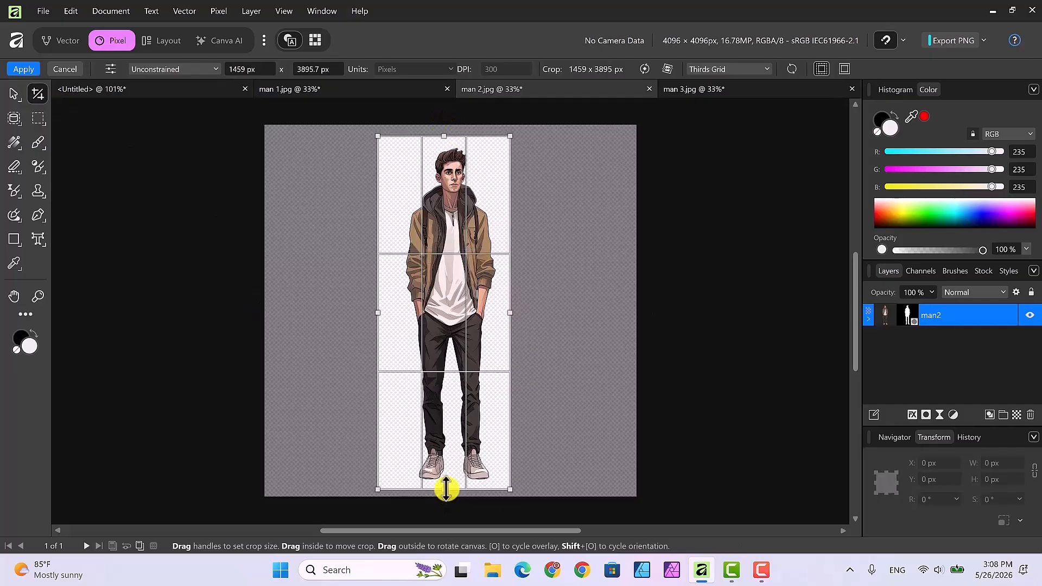
pyautogui.click(21, 68)
# Rasterize and trim the masked man2 layer.
pyautogui.press('h')
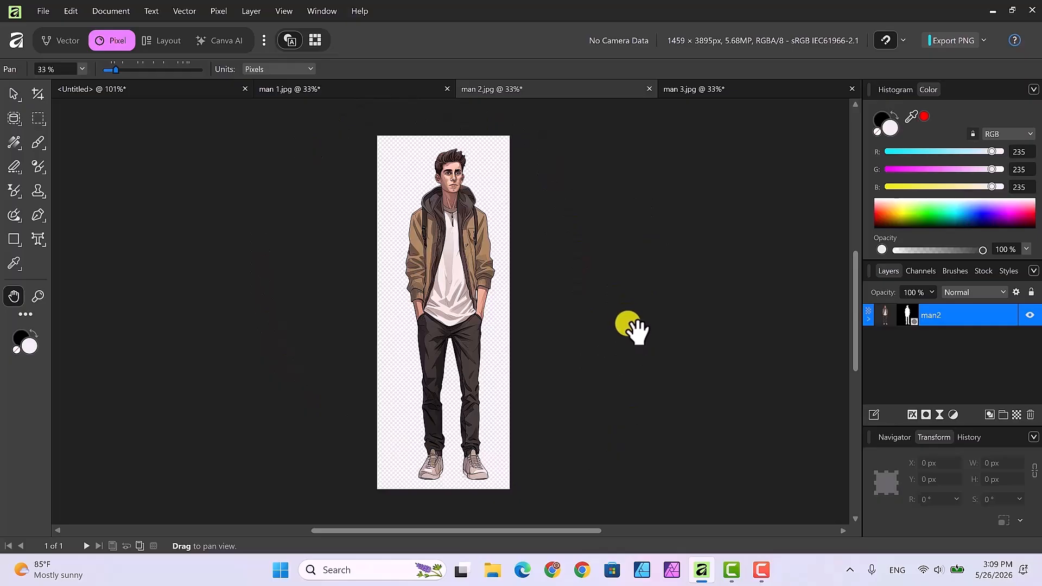
pyautogui.rightClick(940, 313)
pyautogui.scroll(-2, 950, 255)
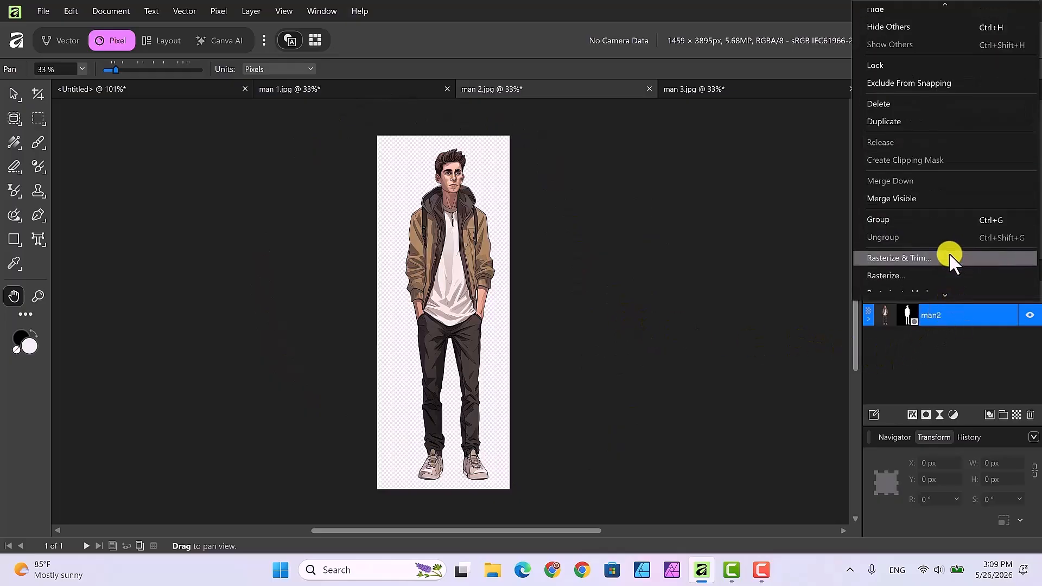
pyautogui.click(900, 258)
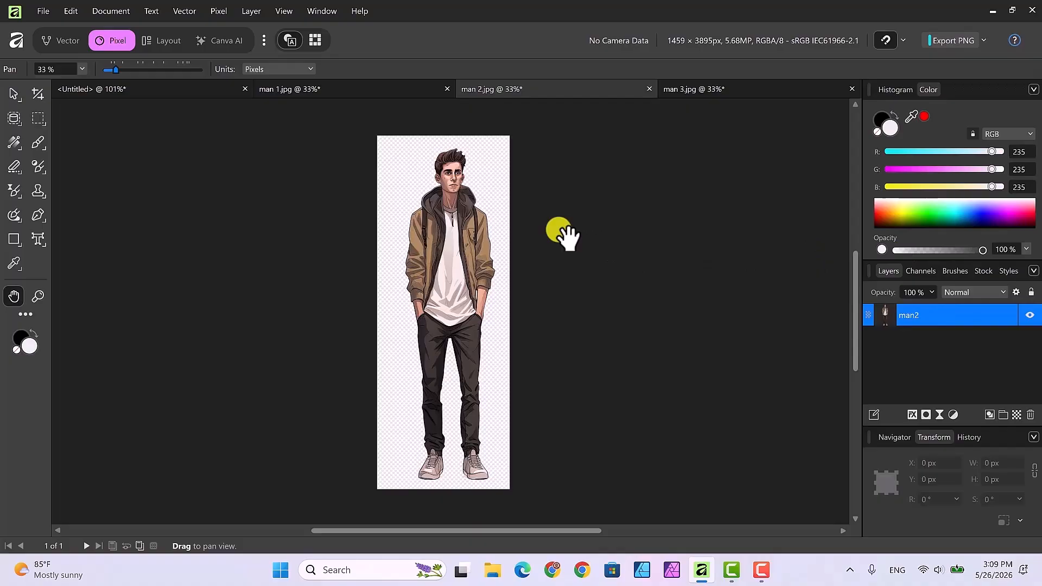
# Copy the man2 layer.
pyautogui.rightClick(944, 314)
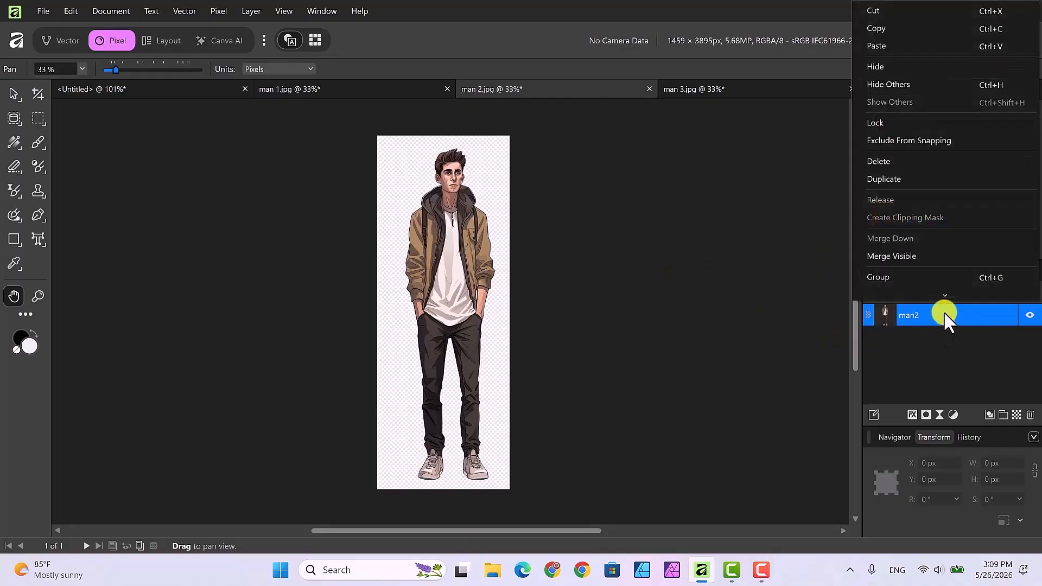
pyautogui.scroll(-1, 960, 240)
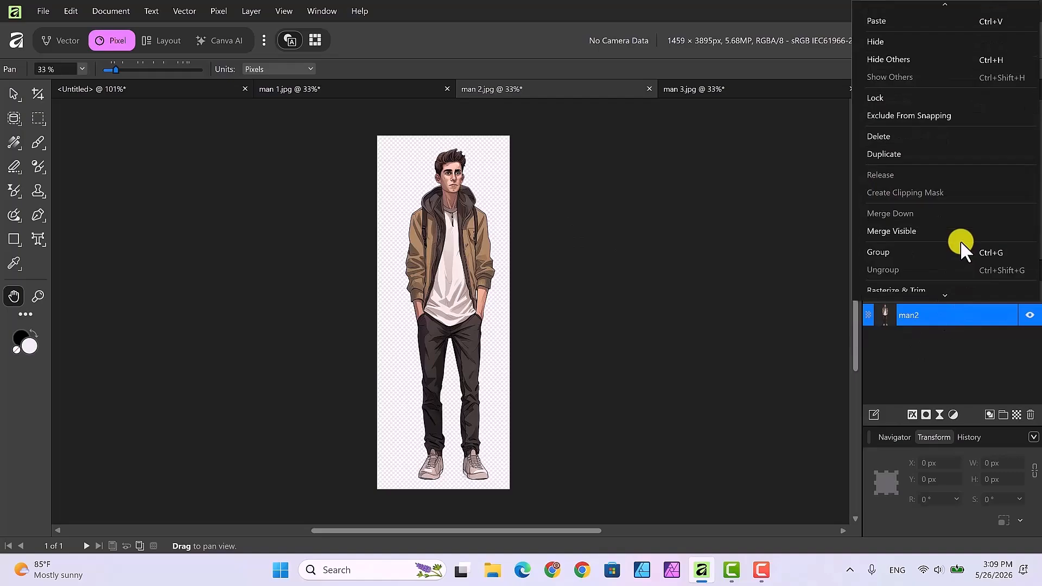
pyautogui.scroll(1, 959, 240)
pyautogui.click(882, 28)
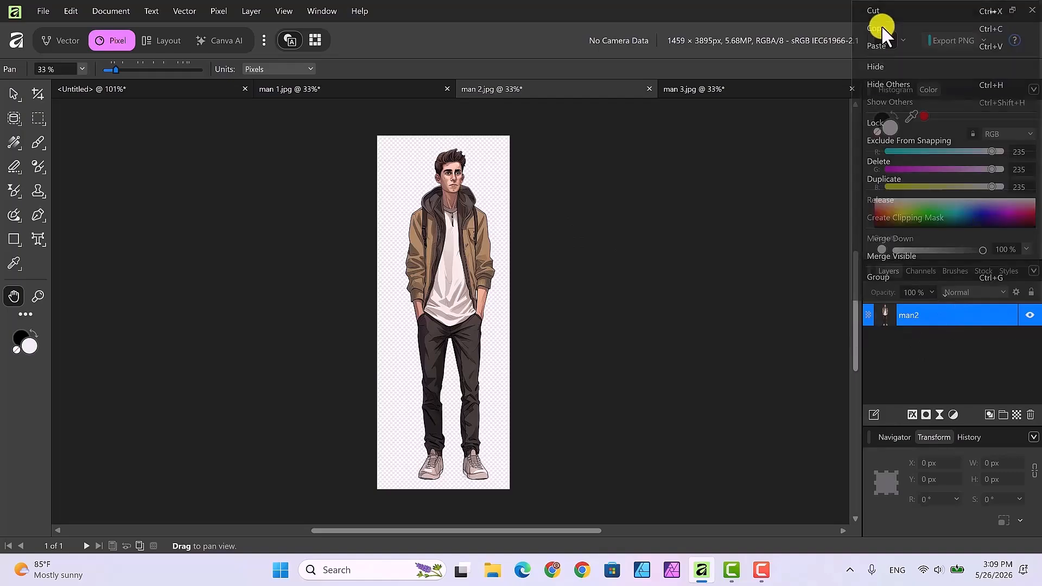
# Paste the copied figure into the untitled composition document.
pyautogui.click(163, 84)
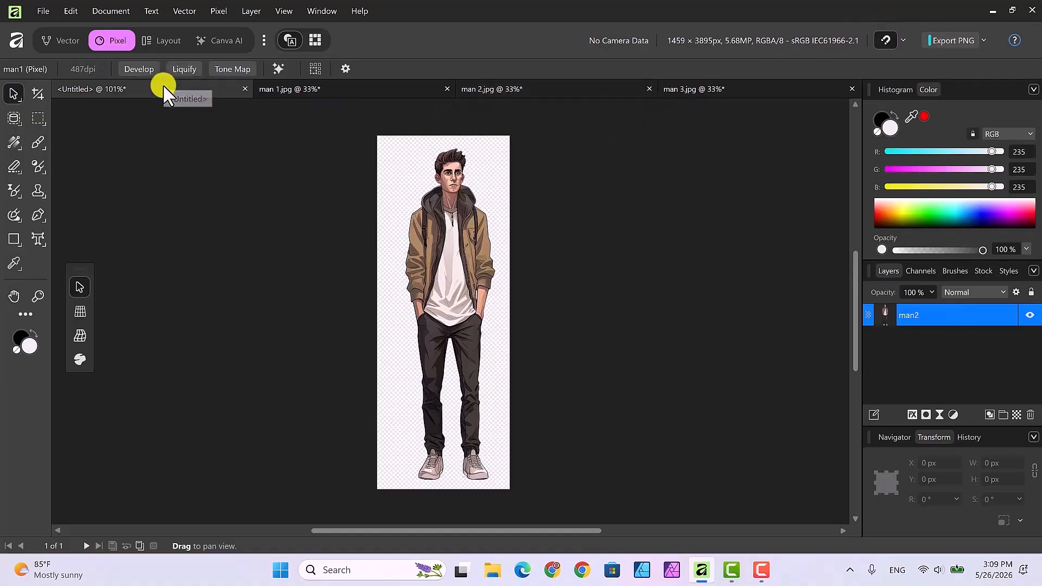
pyautogui.hotkey('ctrl', 'v')
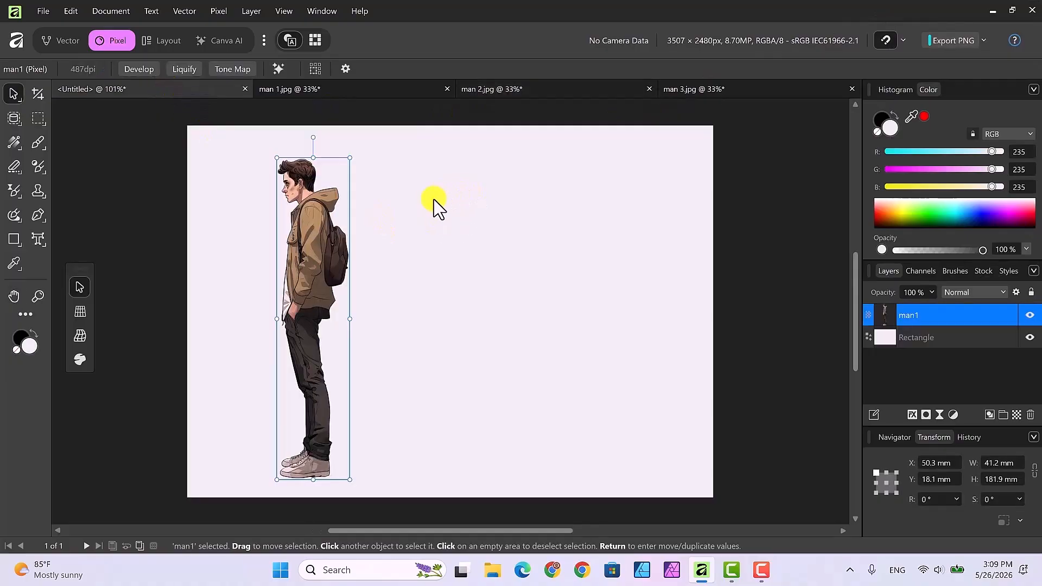
pyautogui.rightClick(434, 201)
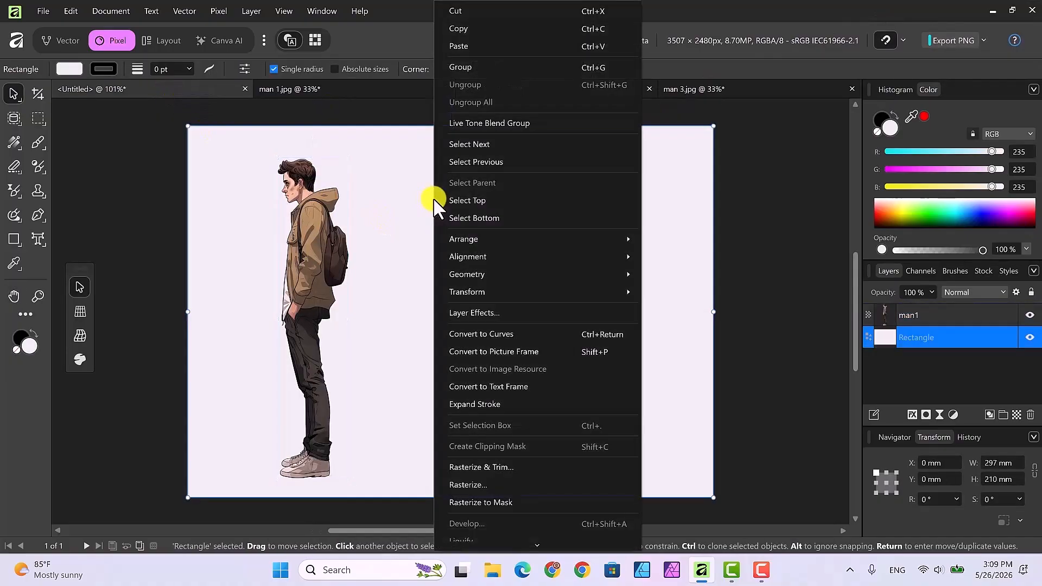
pyautogui.click(459, 47)
# Scale the pasted front figure to about 50 × 182 mm and place it beside the first figure.
pyautogui.moveTo(326, 302); pyautogui.dragTo(491, 283)
pyautogui.moveTo(549, 128); pyautogui.dragTo(498, 312)
pyautogui.moveTo(446, 393); pyautogui.dragTo(451, 240)
pyautogui.moveTo(494, 179); pyautogui.dragTo(489, 206)
pyautogui.moveTo(437, 329); pyautogui.dragTo(445, 275)
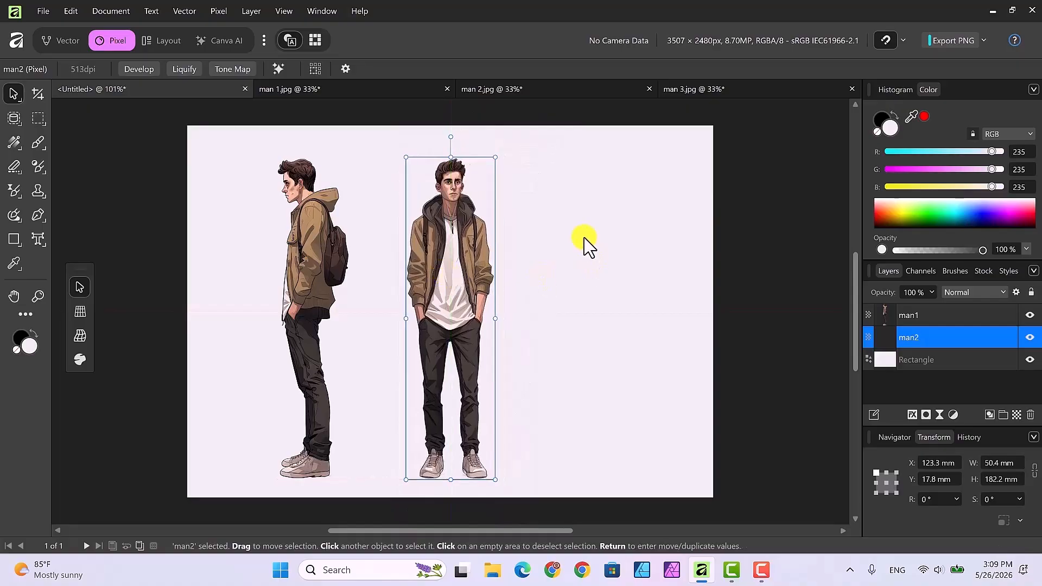
# Switch to the man 3 image and select the right-hand side-view figure with the Object Selection tool.
pyautogui.click(756, 92)
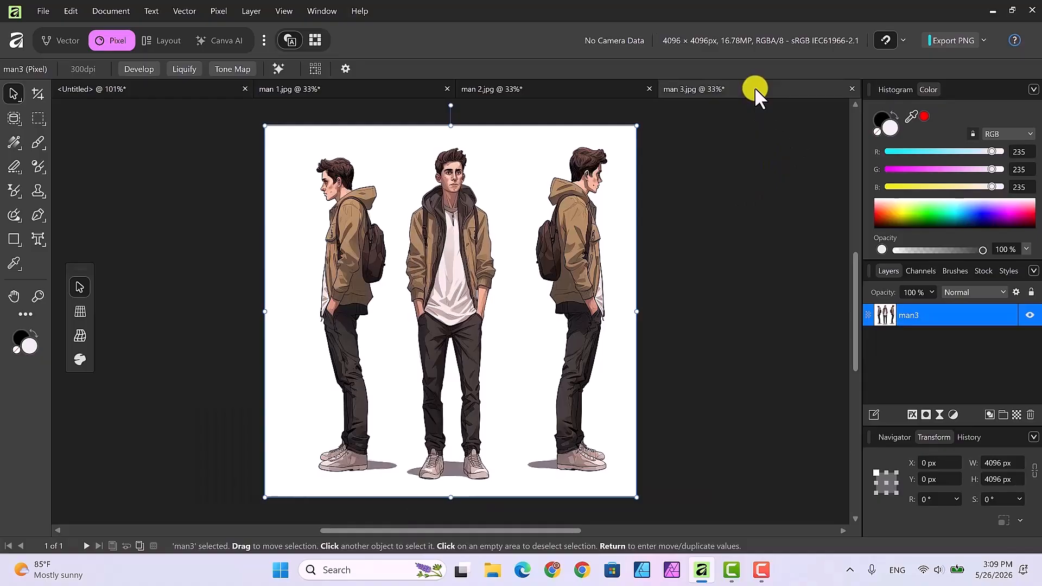
pyautogui.click(13, 119)
pyautogui.click(574, 243)
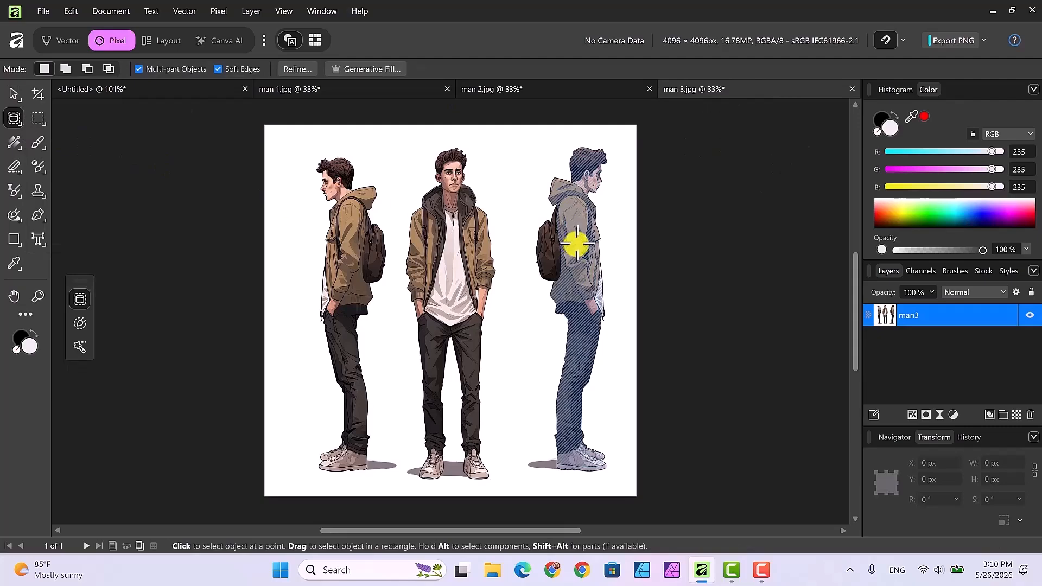
pyautogui.click(577, 244)
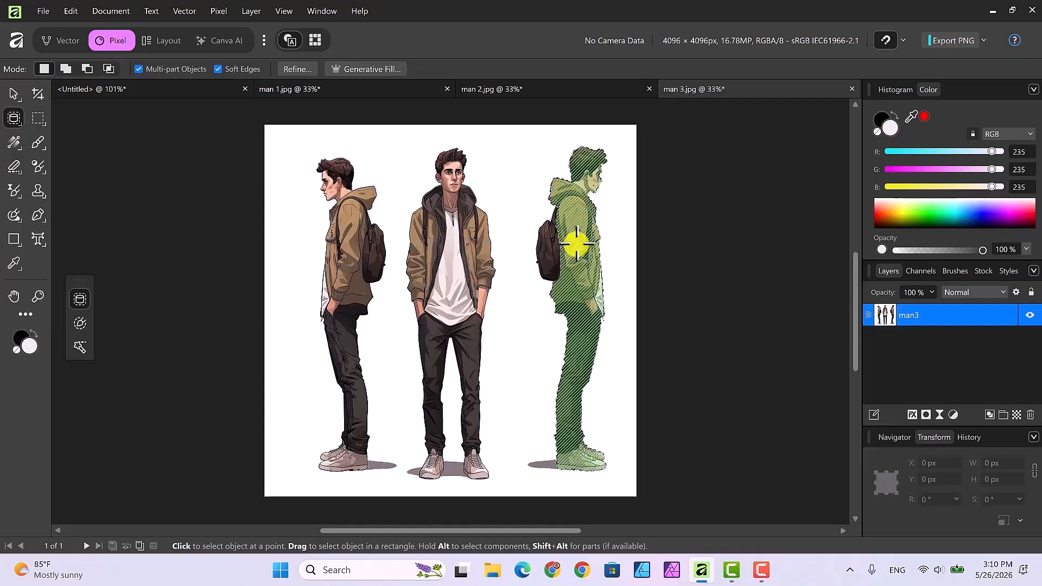
# Refine the figure selection and output it as a mask.
pyautogui.click(16, 123)
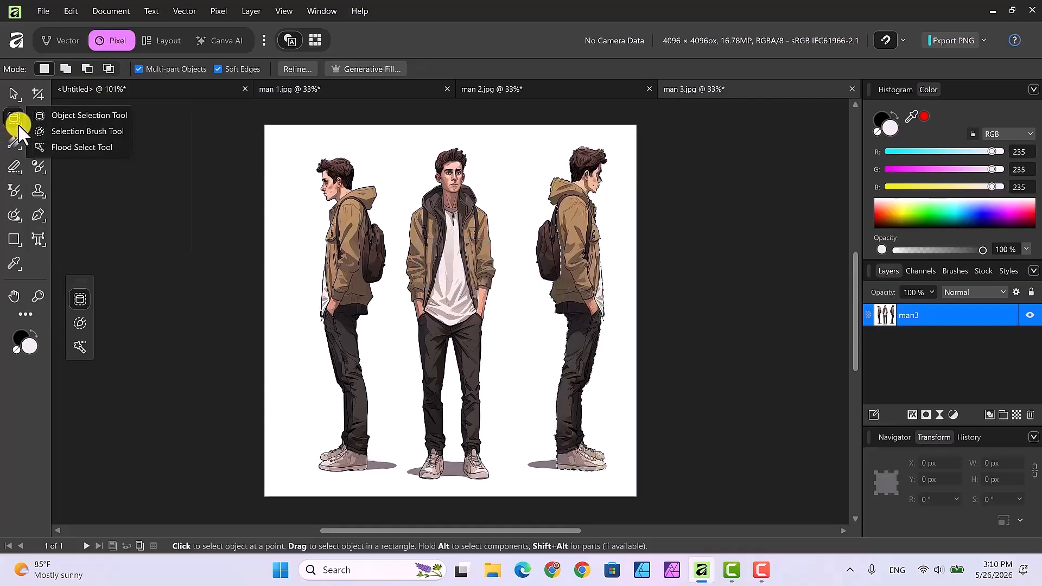
pyautogui.click(64, 127)
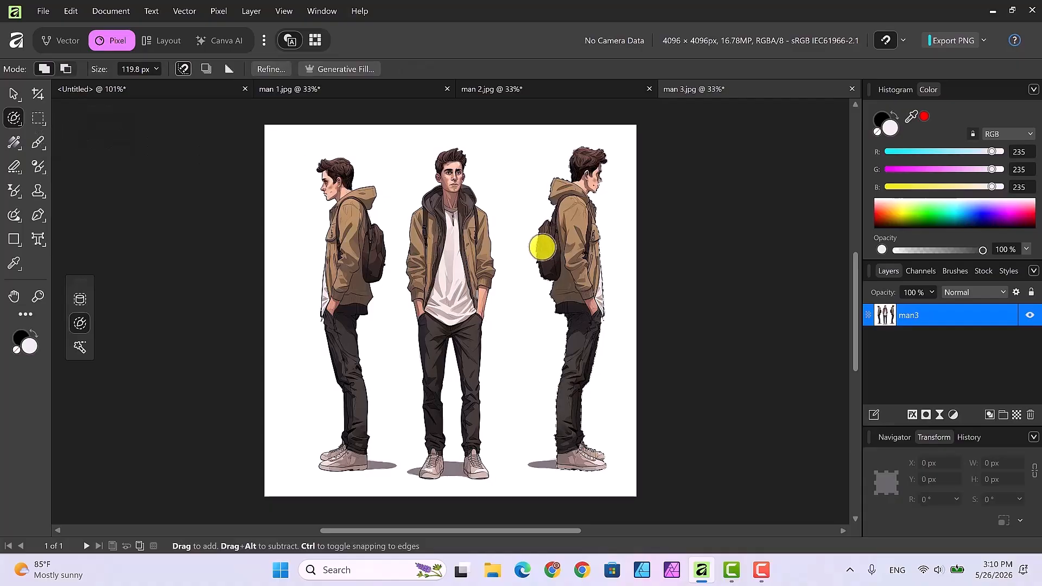
pyautogui.click(267, 69)
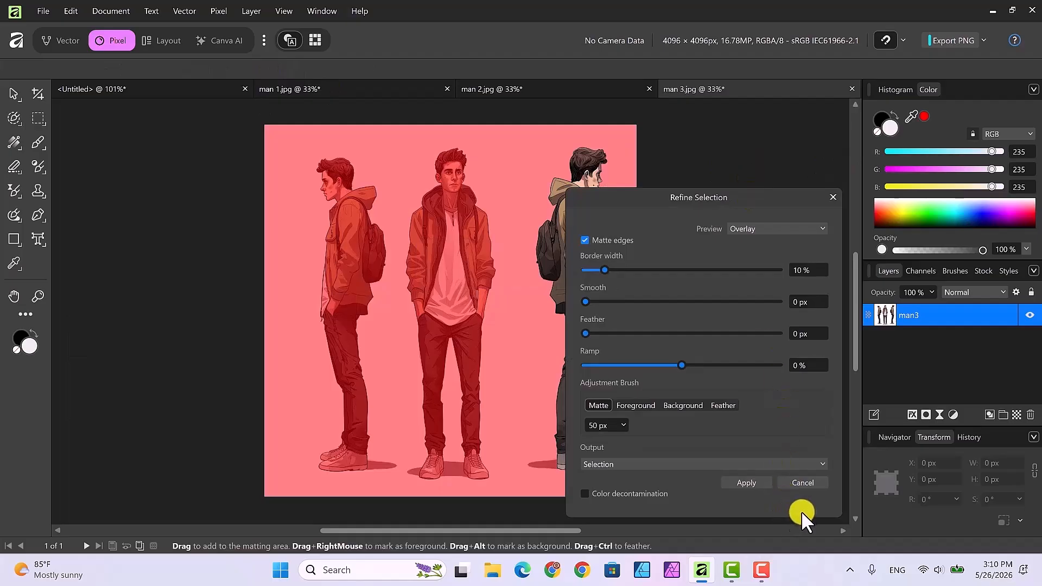
pyautogui.click(813, 466)
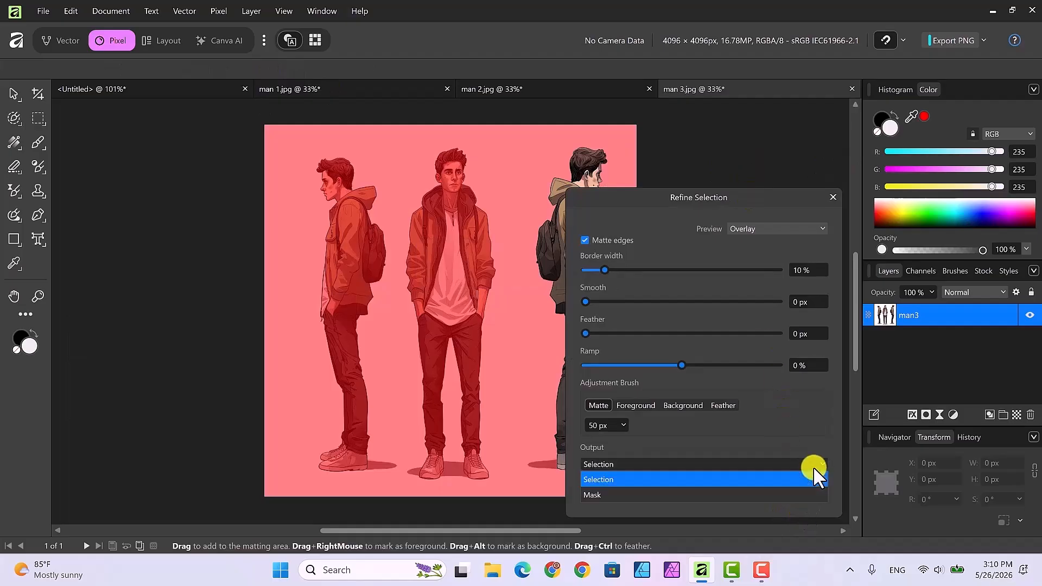
pyautogui.click(705, 492)
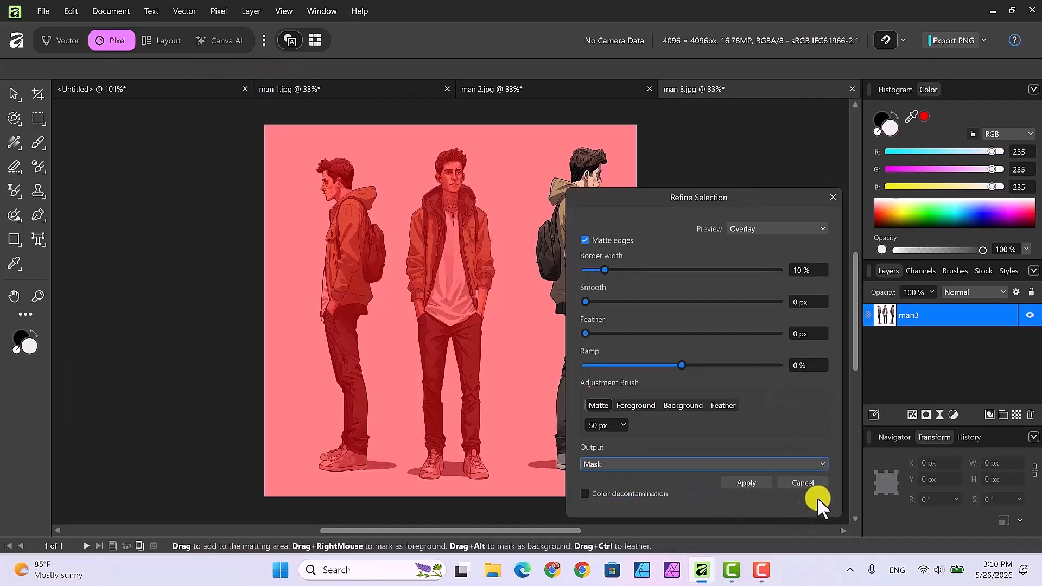
pyautogui.click(744, 482)
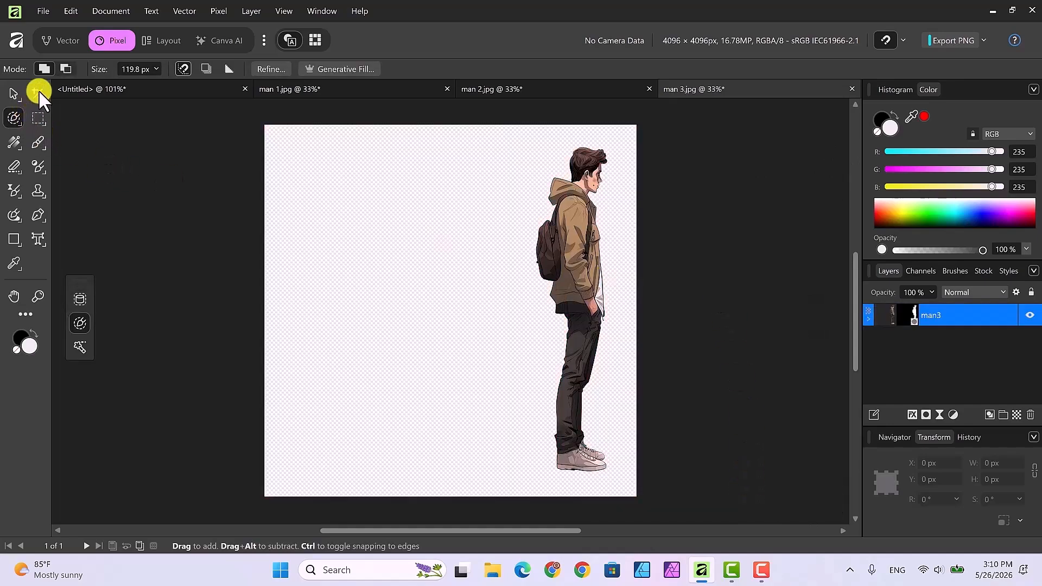
# Crop the man 3 image tightly around the side-view figure to about 1163 × 3985 px.
pyautogui.click(38, 91)
pyautogui.moveTo(264, 311); pyautogui.dragTo(521, 327)
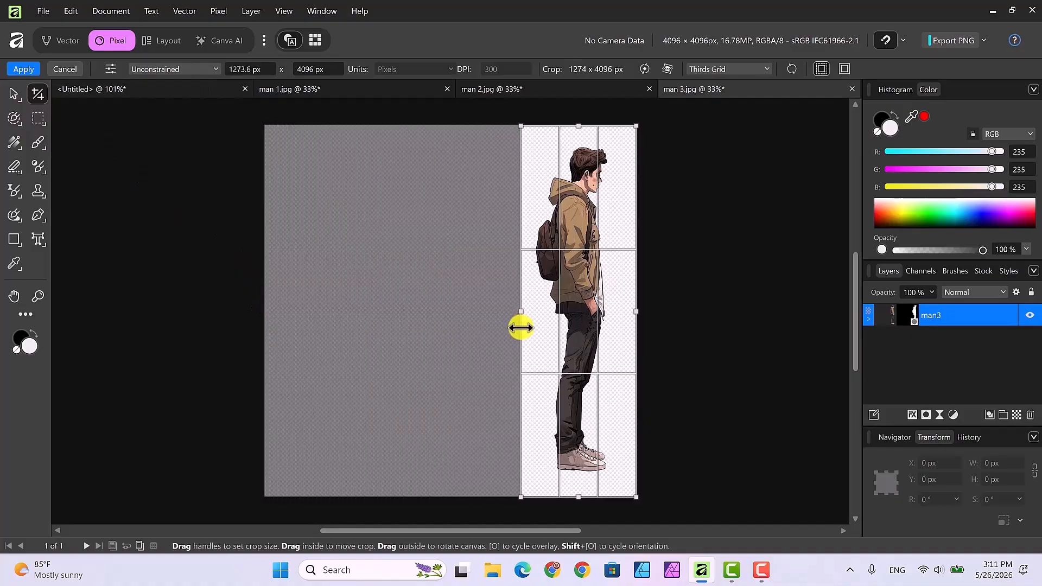
pyautogui.moveTo(631, 313); pyautogui.dragTo(627, 313)
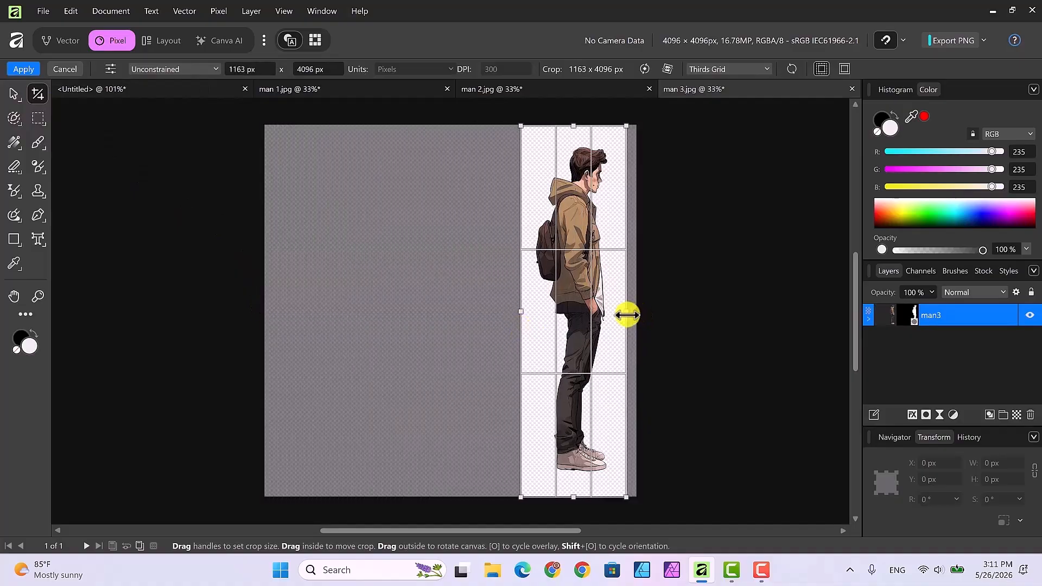
pyautogui.moveTo(574, 496); pyautogui.dragTo(574, 487)
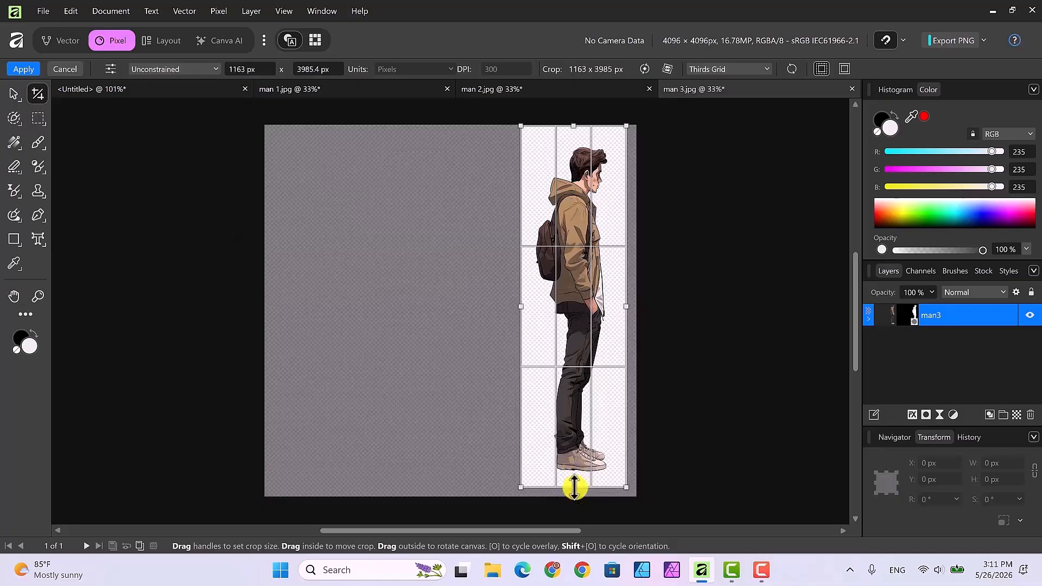
pyautogui.click(20, 67)
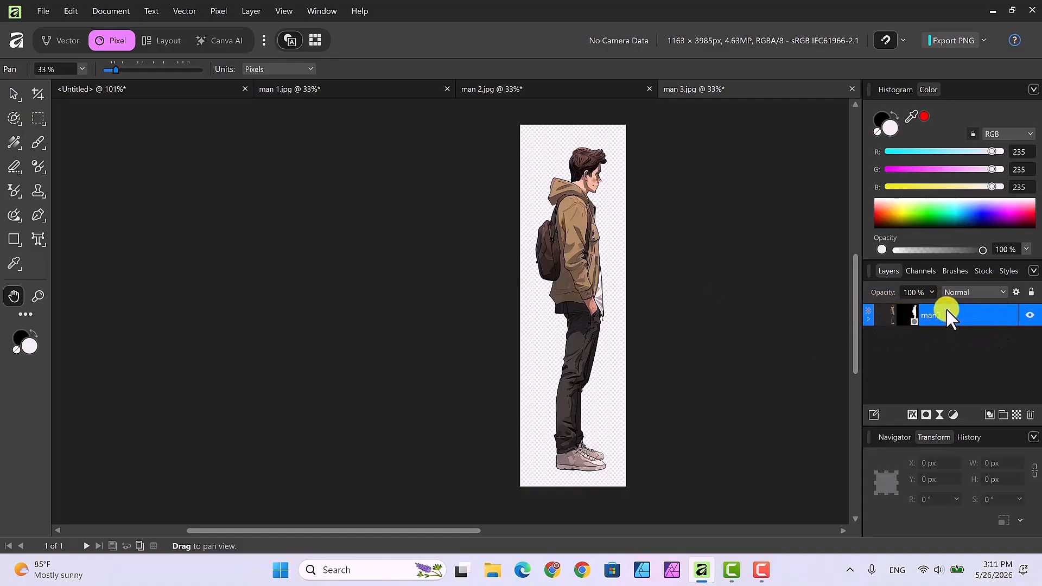
# Rasterize and trim the man3 layer to merge its mask into the pixels.
pyautogui.click(868, 318)
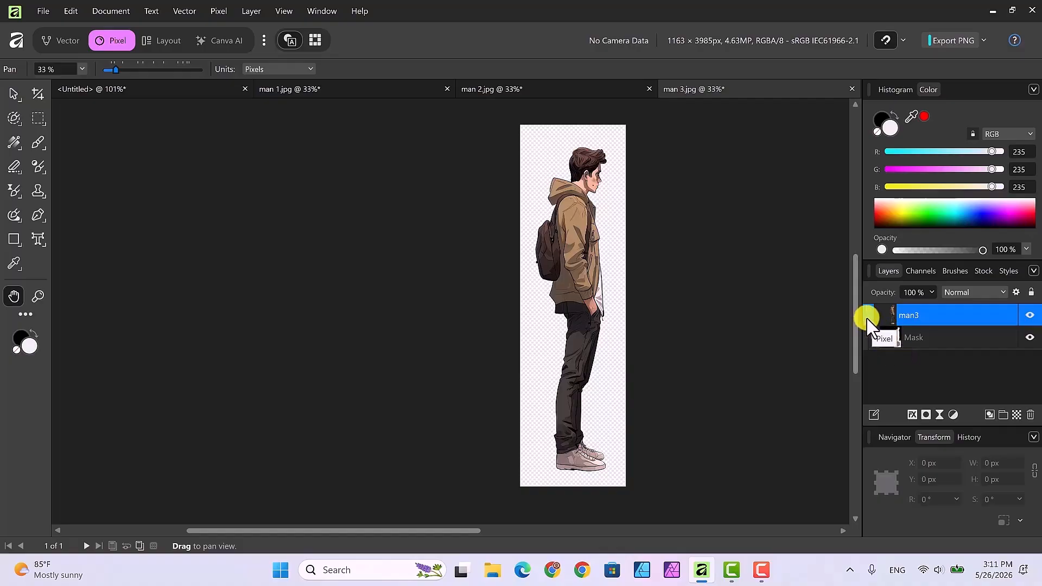
pyautogui.moveTo(869, 320); pyautogui.dragTo(868, 319)
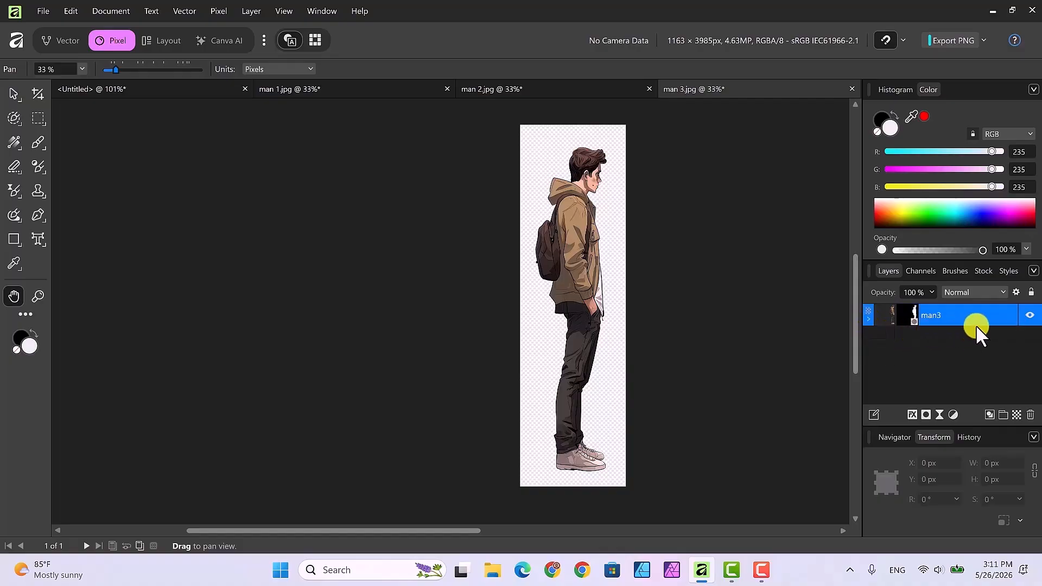
pyautogui.rightClick(952, 315)
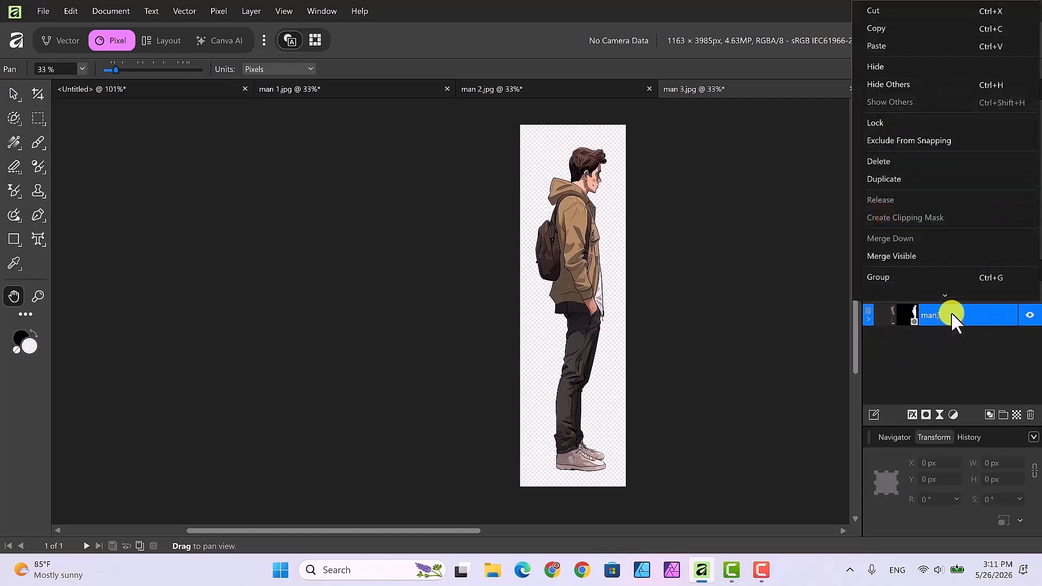
pyautogui.scroll(-1, 983, 217)
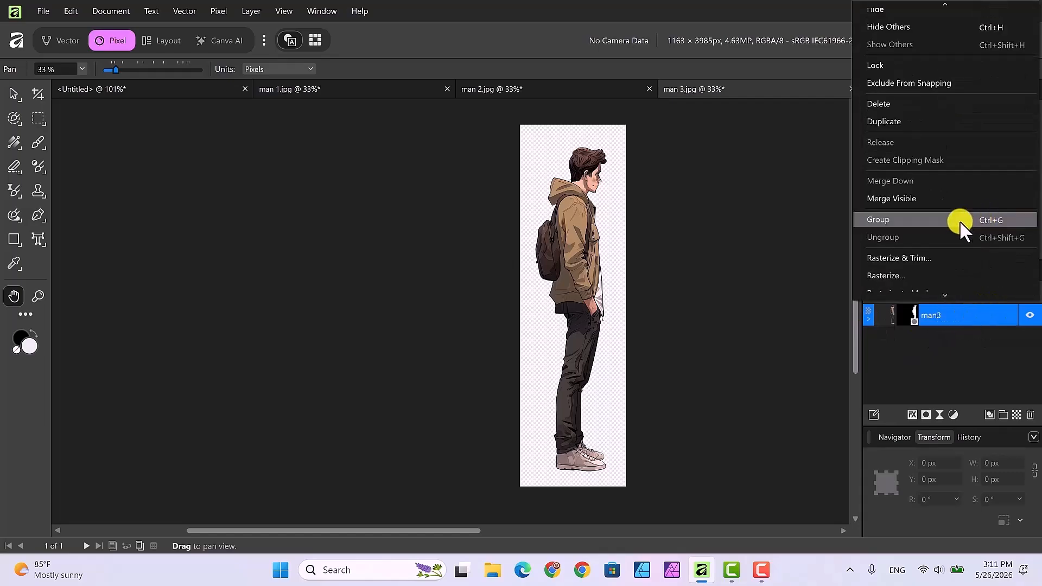
pyautogui.click(949, 257)
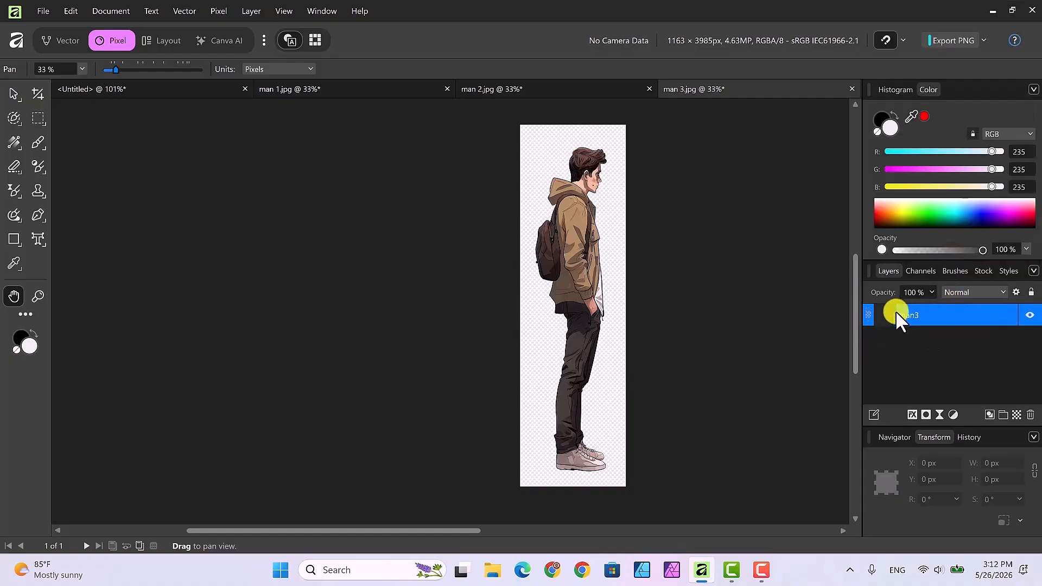
# Copy the man3 layer and switch to the untitled composition document.
pyautogui.rightClick(940, 323)
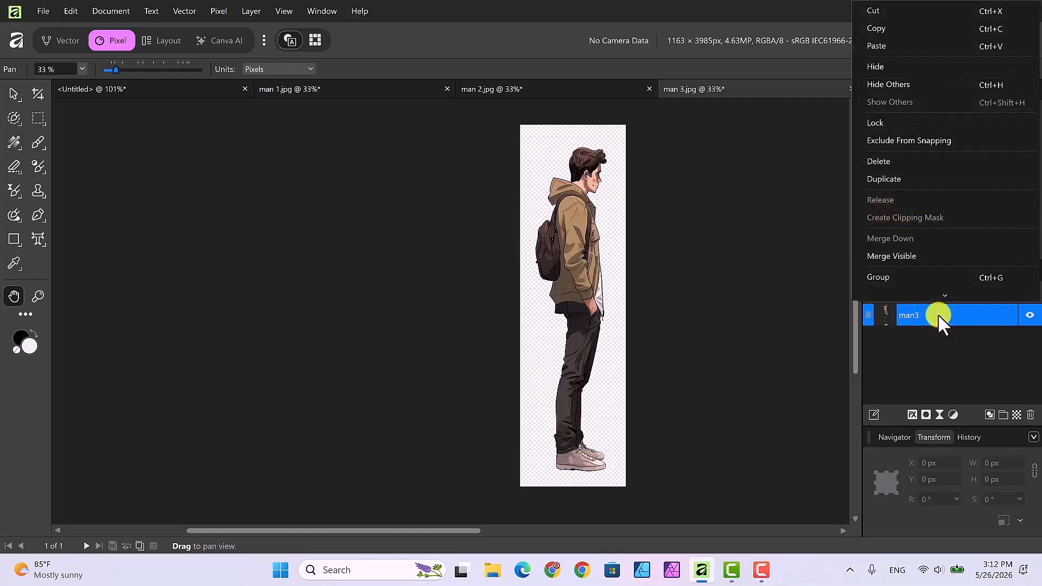
pyautogui.click(874, 28)
pyautogui.click(154, 88)
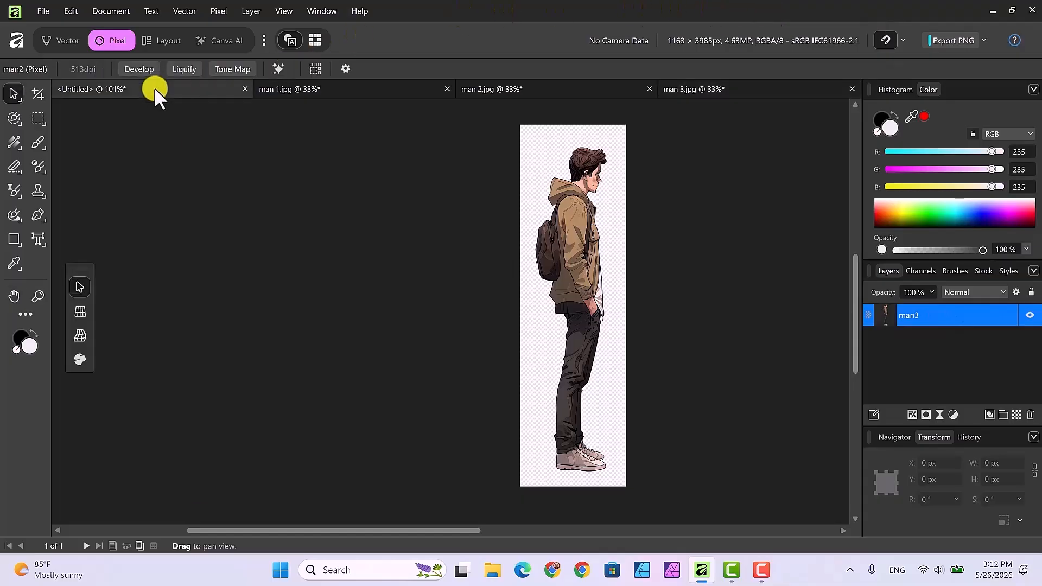
# Paste the copied side-view figure into the composition.
pyautogui.click(563, 187)
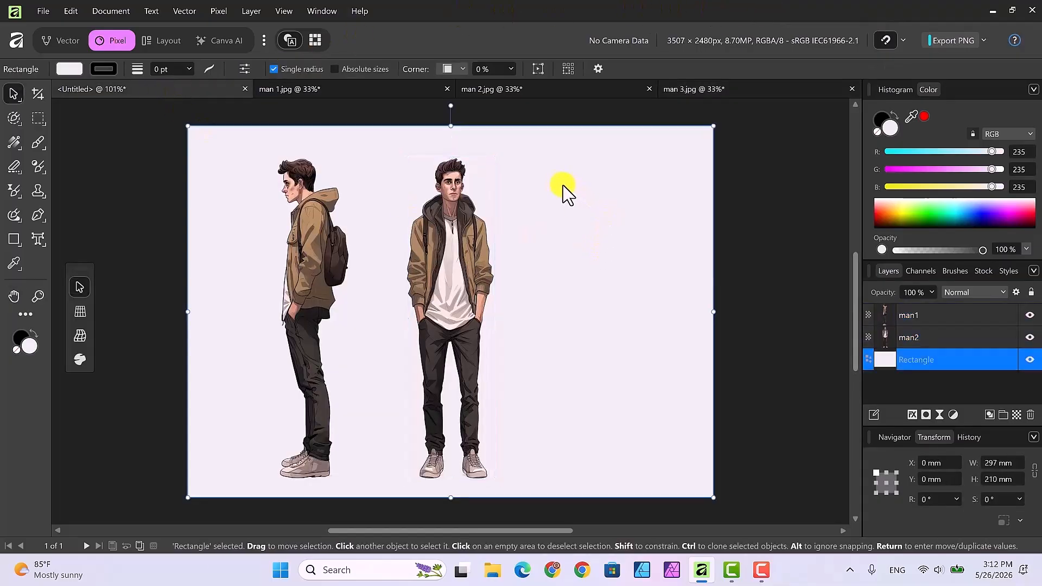
pyautogui.rightClick(563, 188)
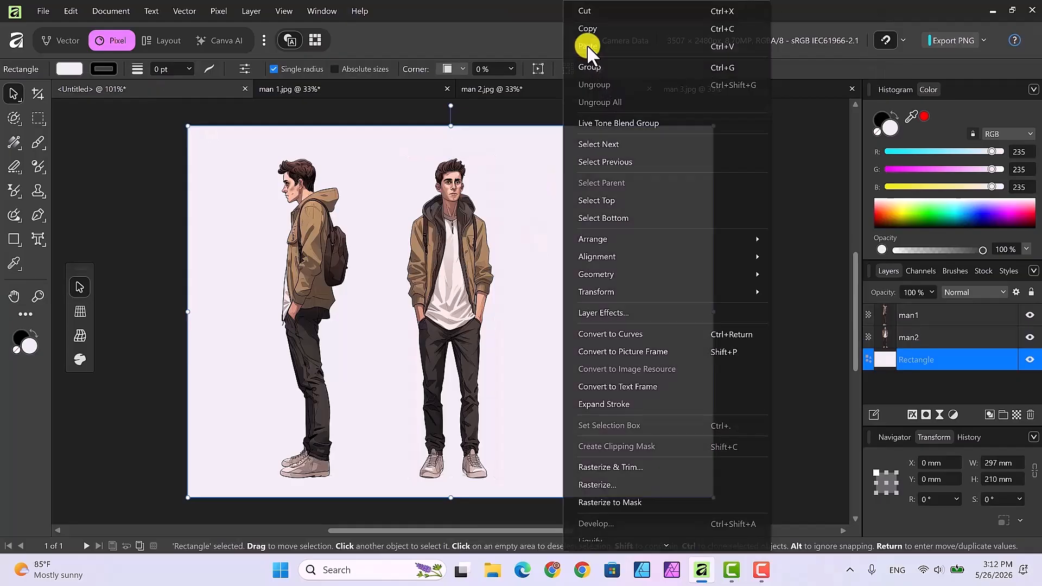
pyautogui.click(587, 46)
# Scale the pasted figure to about 40 × 177 mm and place it at the right of the composition.
pyautogui.moveTo(278, 308); pyautogui.dragTo(607, 251)
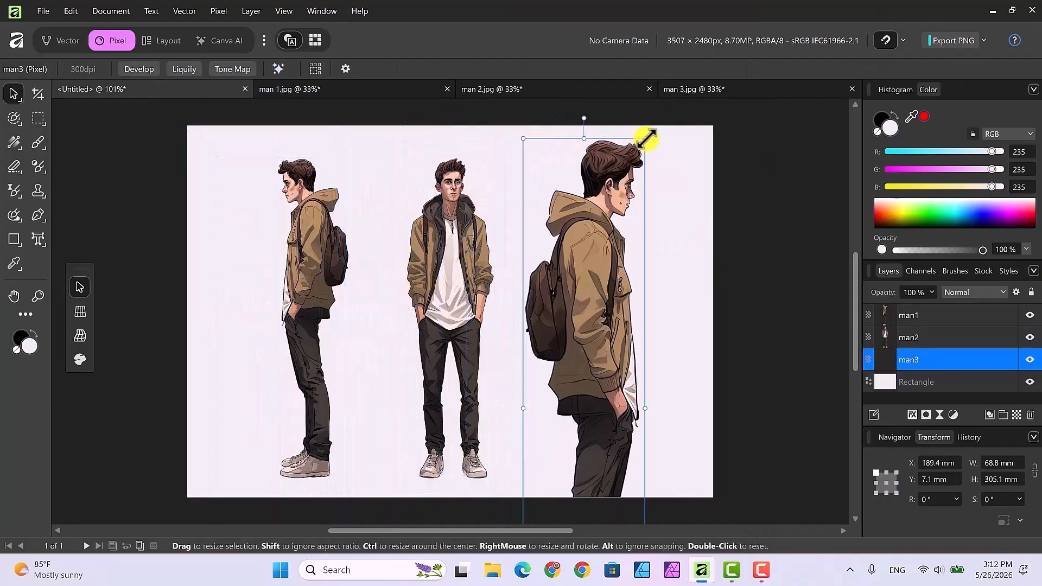
pyautogui.moveTo(646, 137); pyautogui.dragTo(570, 308)
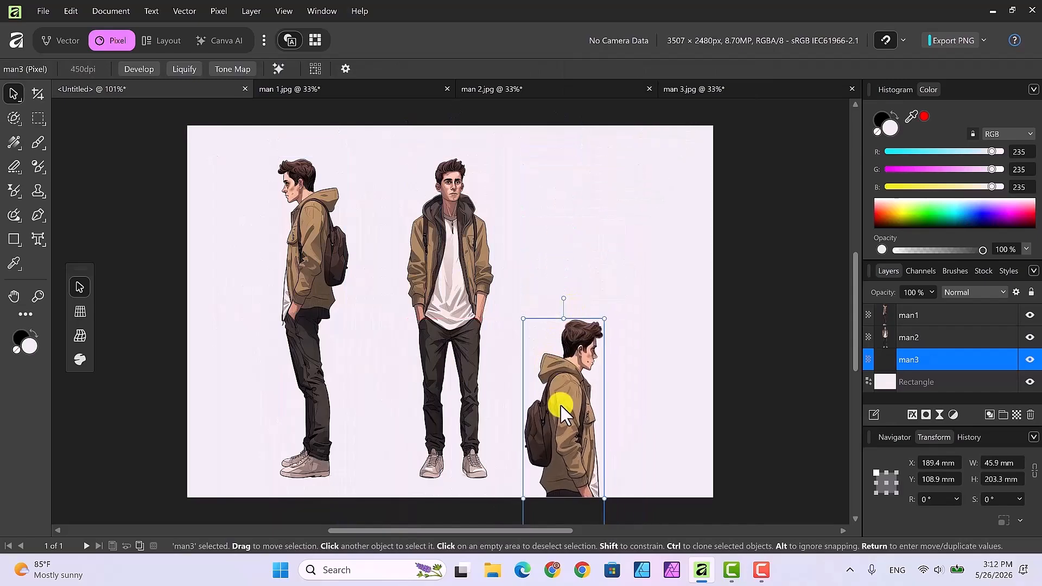
pyautogui.moveTo(561, 404); pyautogui.dragTo(590, 252)
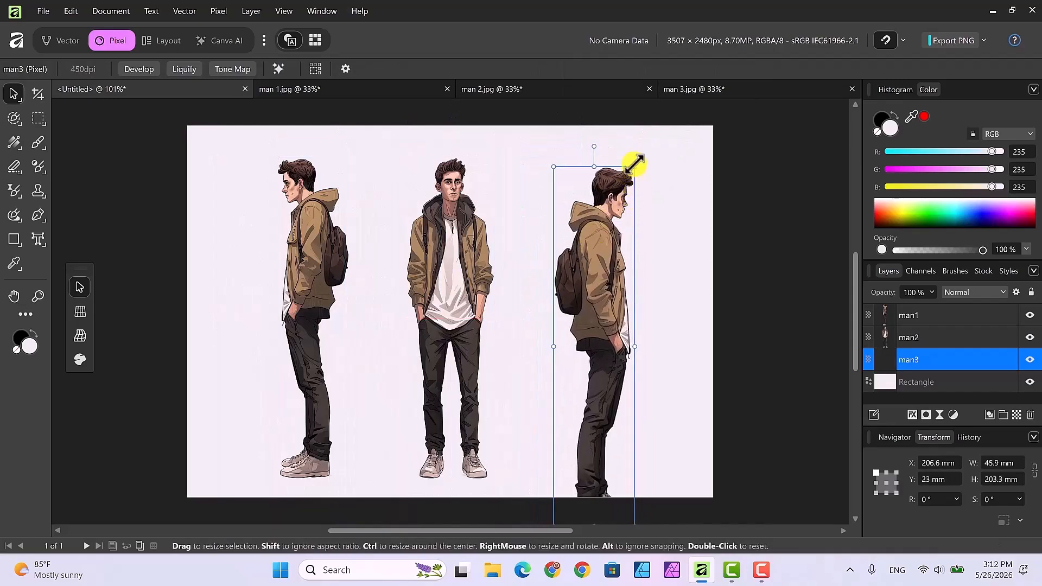
pyautogui.moveTo(634, 164); pyautogui.dragTo(599, 231)
pyautogui.moveTo(594, 305); pyautogui.dragTo(593, 236)
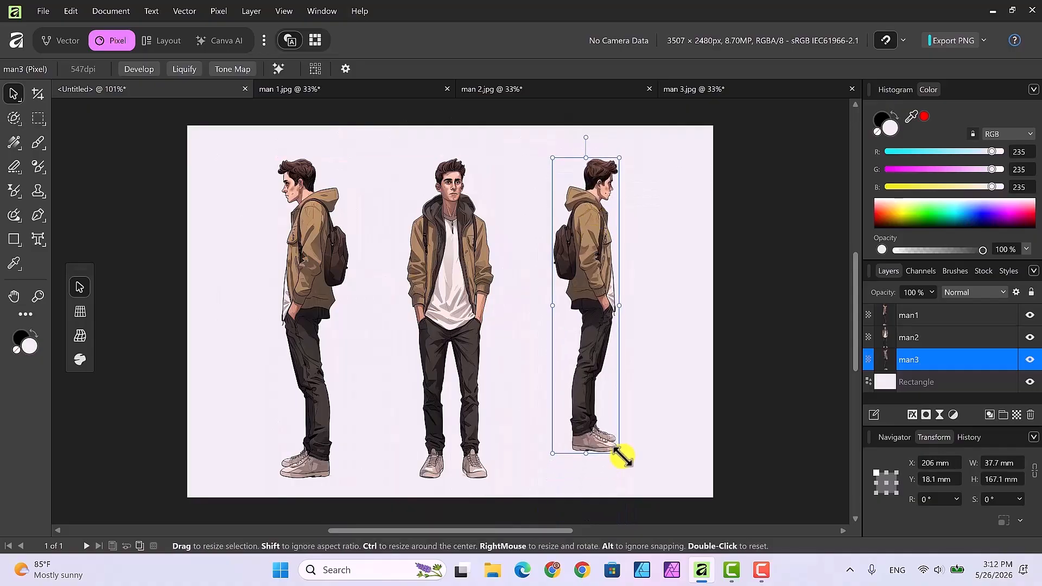
pyautogui.moveTo(620, 454); pyautogui.dragTo(627, 473)
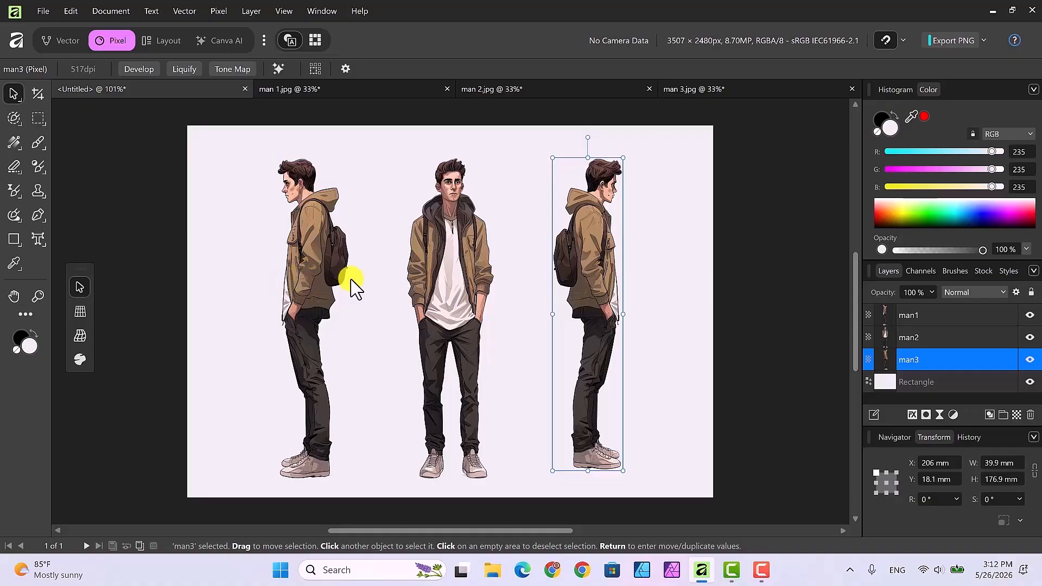
# Nudge and slightly resize the front figure to sit centred between the side figures.
pyautogui.click(434, 285)
pyautogui.moveTo(434, 284); pyautogui.dragTo(419, 284)
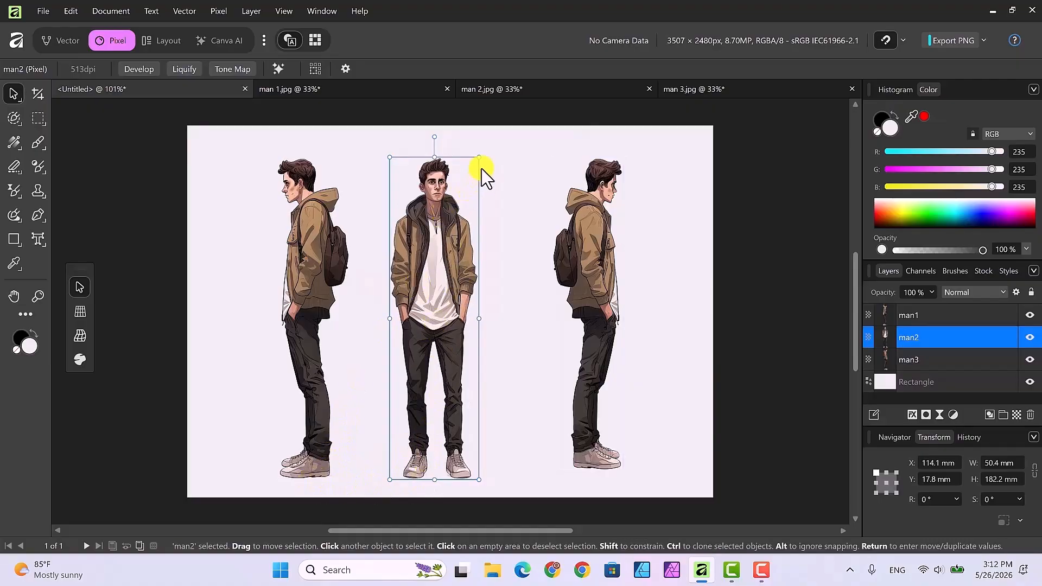
pyautogui.moveTo(480, 158); pyautogui.dragTo(482, 157)
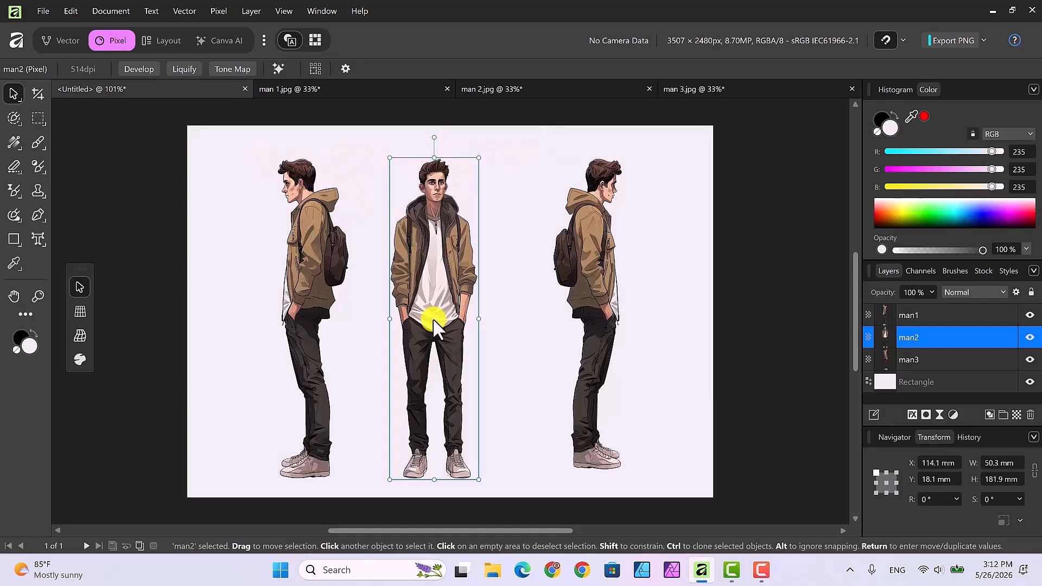
pyautogui.moveTo(430, 315); pyautogui.dragTo(434, 314)
# Move the right figure down and resize it to about 41 × 182 mm to match the others.
pyautogui.click(597, 304)
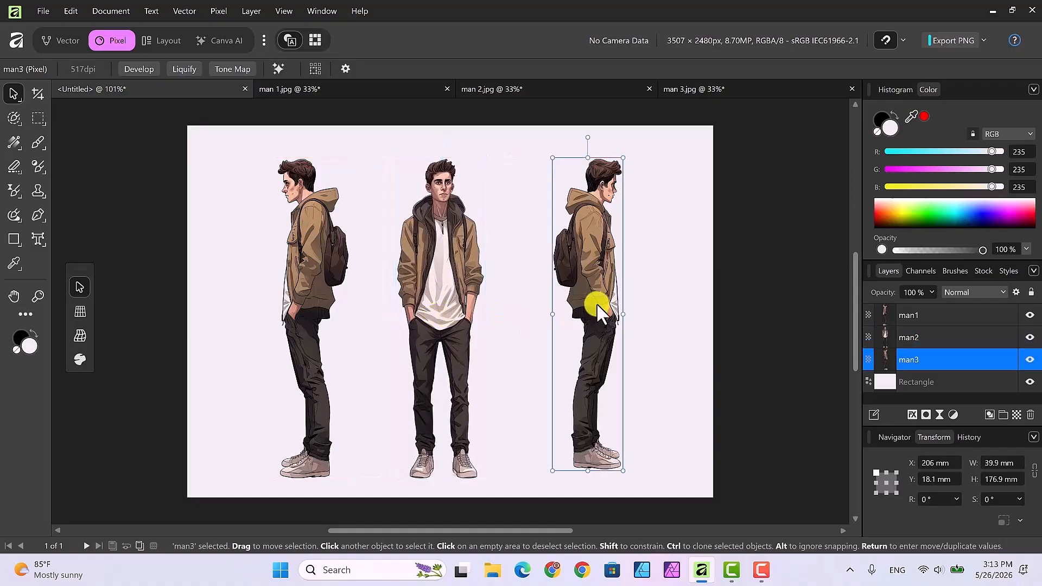
pyautogui.moveTo(597, 303); pyautogui.dragTo(596, 314)
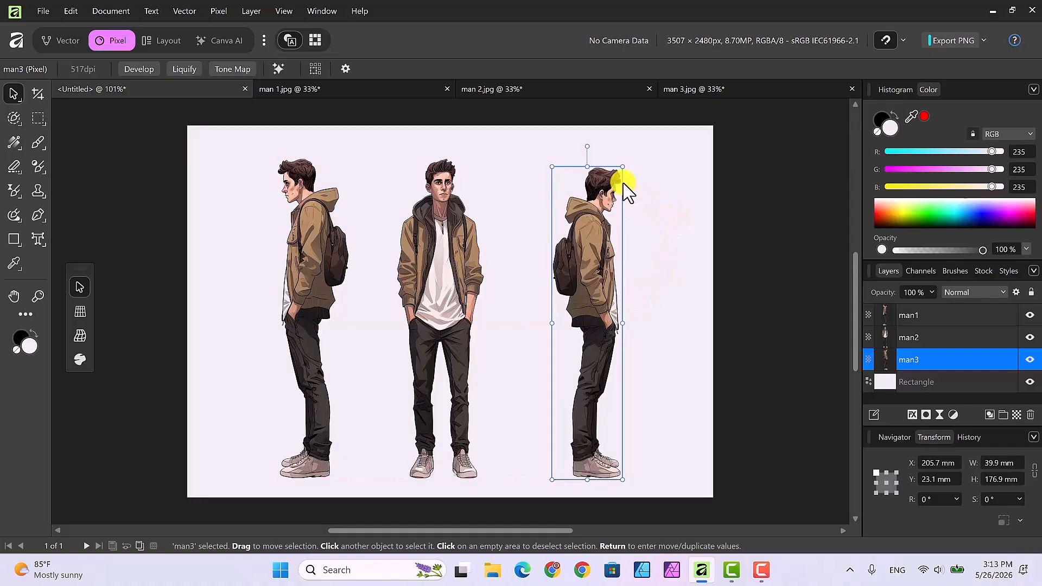
pyautogui.moveTo(622, 168); pyautogui.dragTo(625, 158)
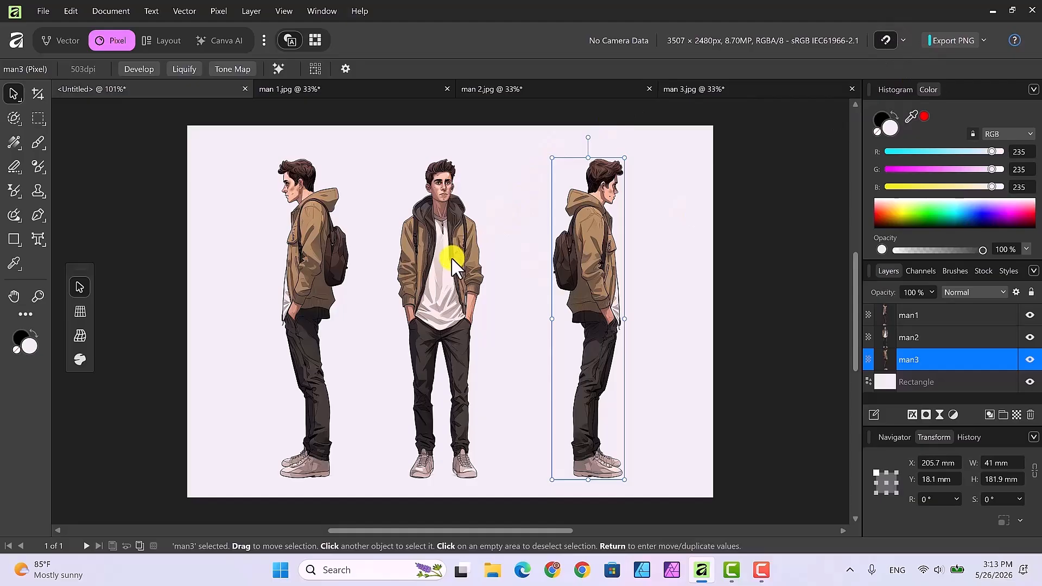
# Try a linear, then elliptical gradient fill on the background rectangle, and undo all the gradient changes.
pyautogui.click(688, 329)
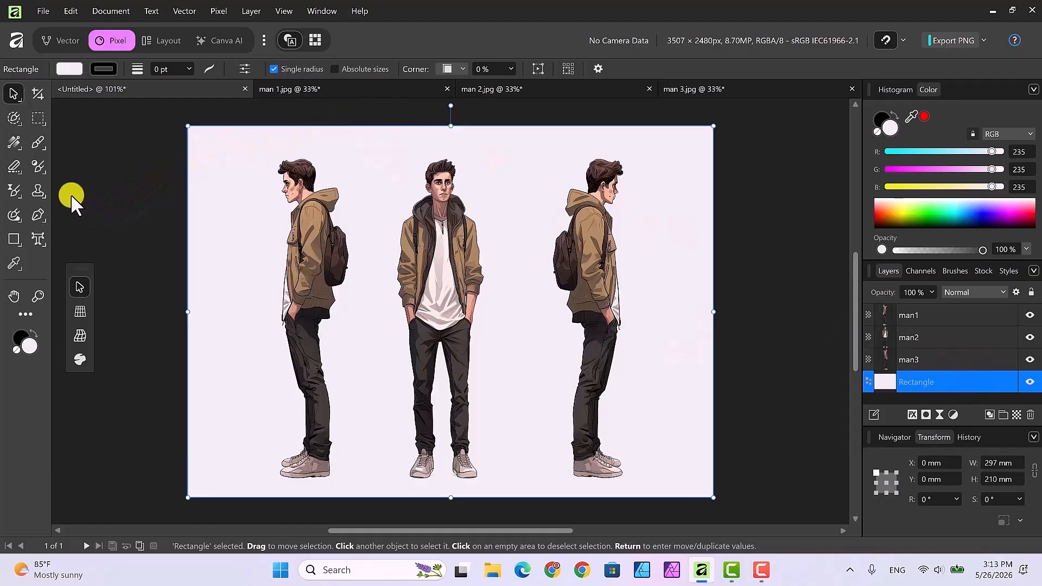
pyautogui.click(16, 142)
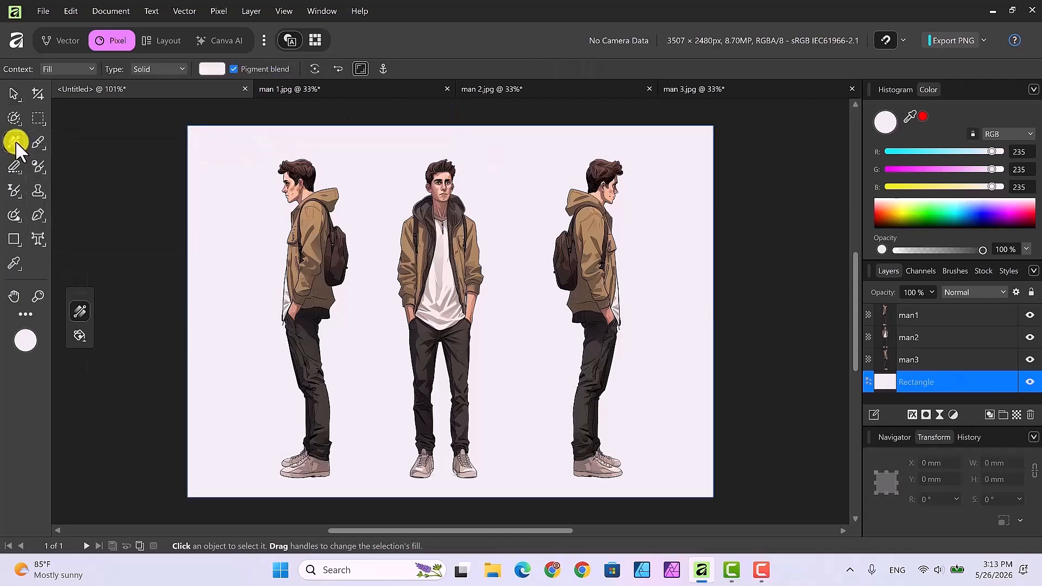
pyautogui.moveTo(188, 128); pyautogui.dragTo(298, 220)
pyautogui.moveTo(369, 264); pyautogui.dragTo(713, 492)
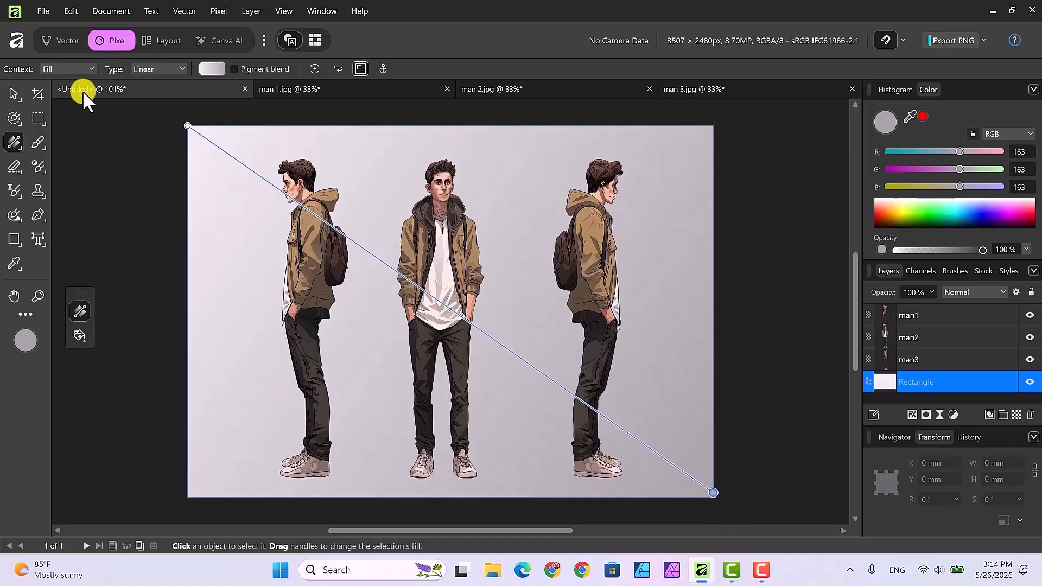
pyautogui.click(168, 70)
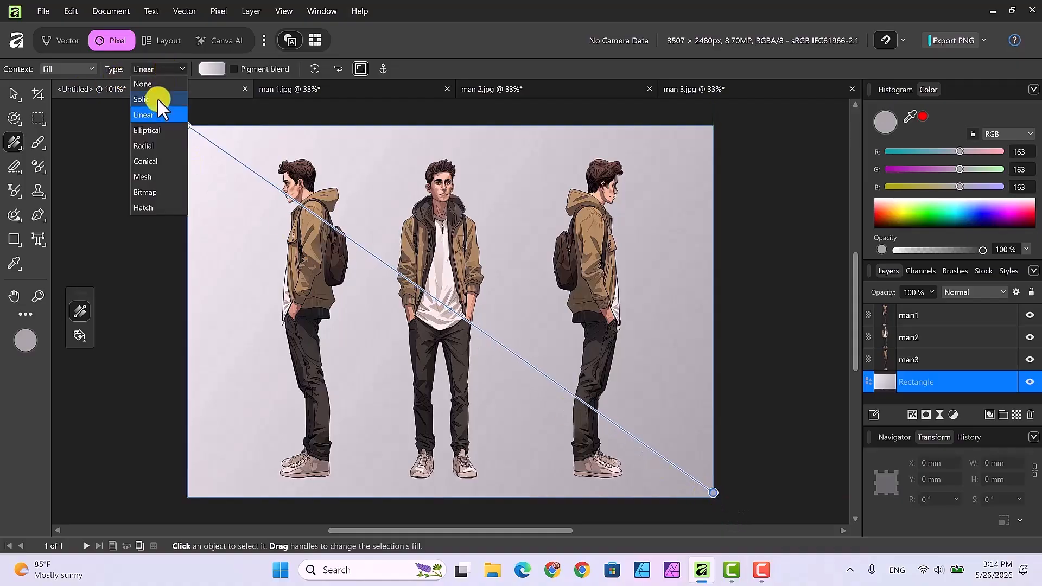
pyautogui.click(157, 126)
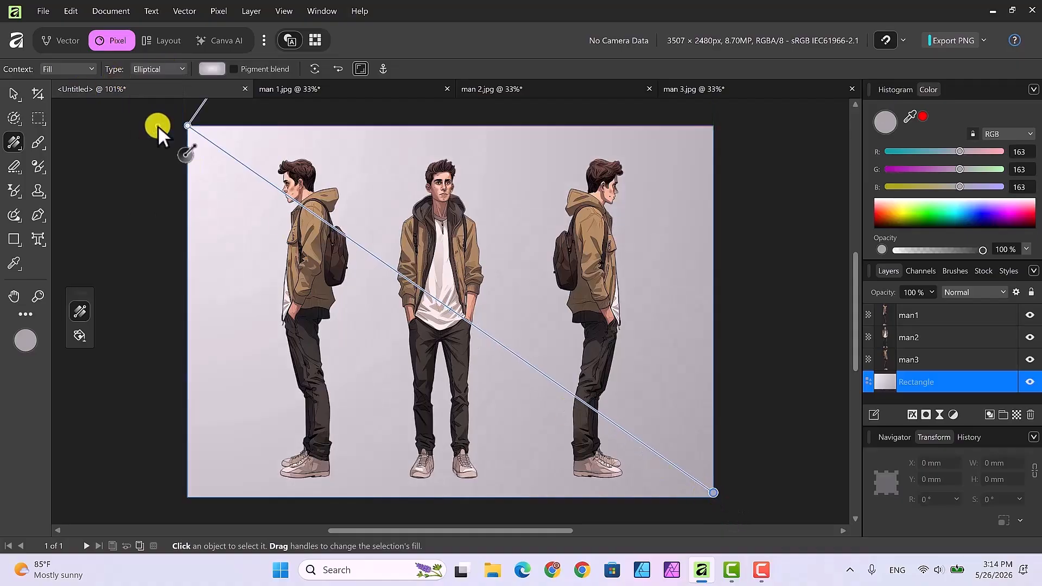
pyautogui.click(187, 126)
pyautogui.moveTo(228, 163); pyautogui.dragTo(402, 333)
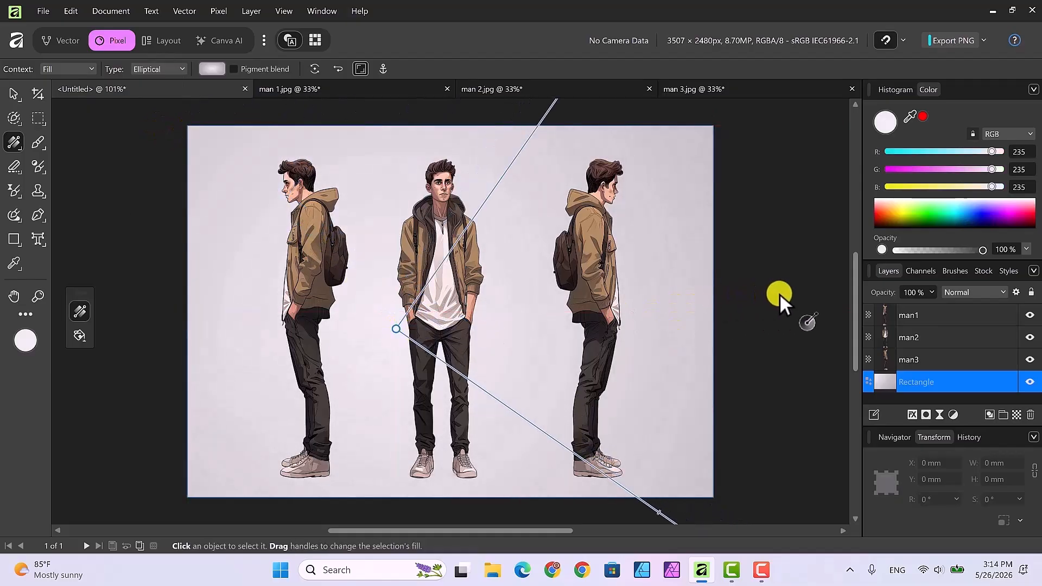
pyautogui.hotkey('ctrl', 'z')
pyautogui.hotkey('ctrl', 'z')
pyautogui.hotkey('ctrl', 'z')
pyautogui.hotkey('ctrl', 'z')
pyautogui.hotkey('ctrl', 'z')
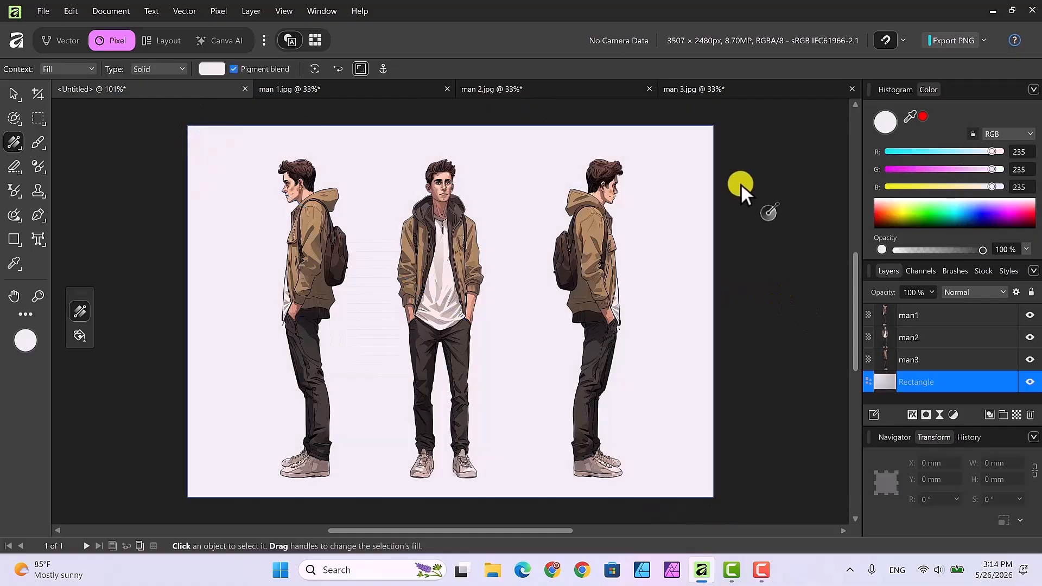
# Apply an elliptical gradient fill to the background rectangle and set its first stop to a blue swatch.
pyautogui.click(183, 69)
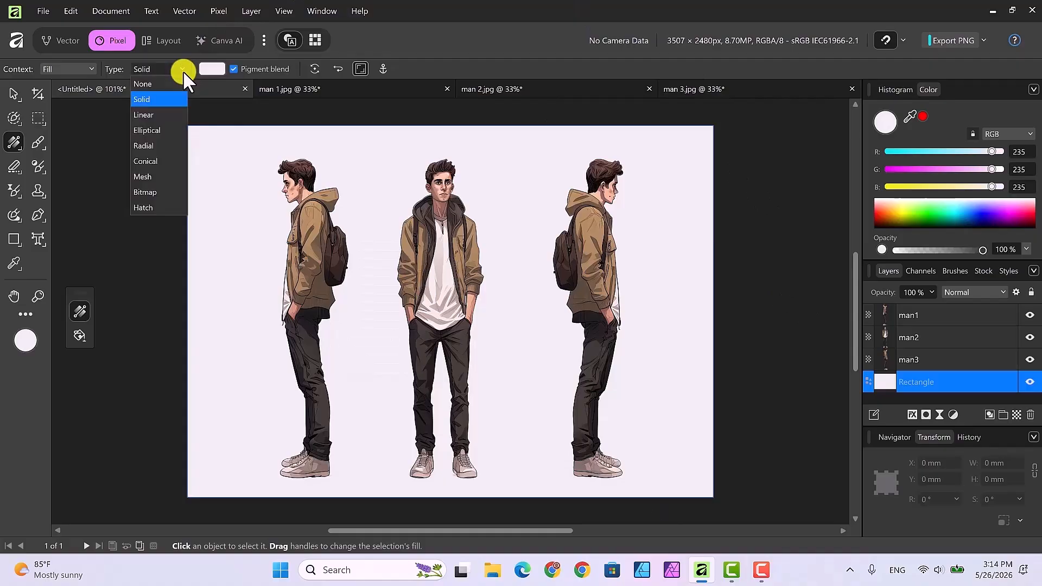
pyautogui.click(147, 130)
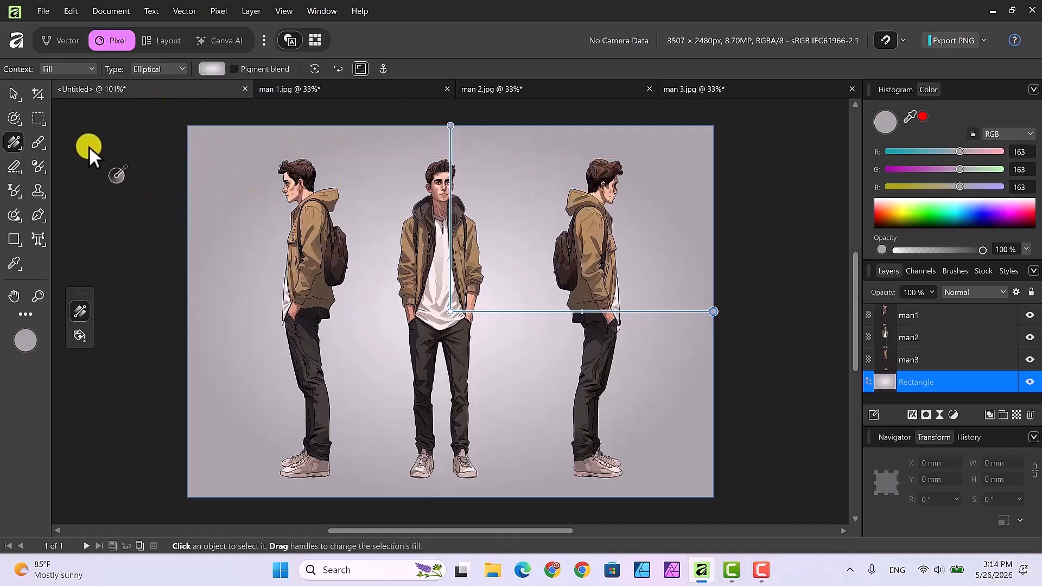
pyautogui.click(209, 69)
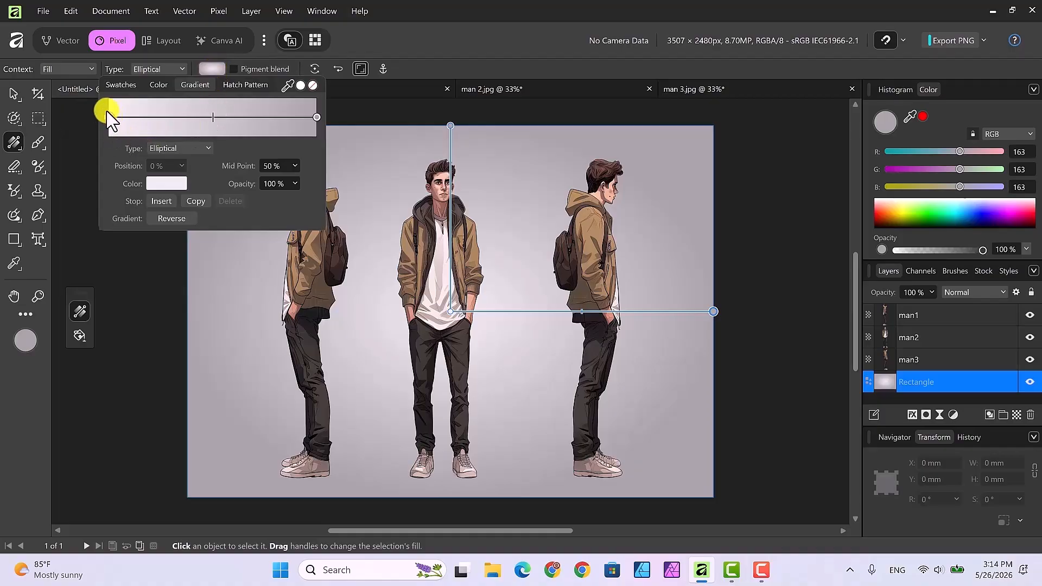
pyautogui.click(165, 184)
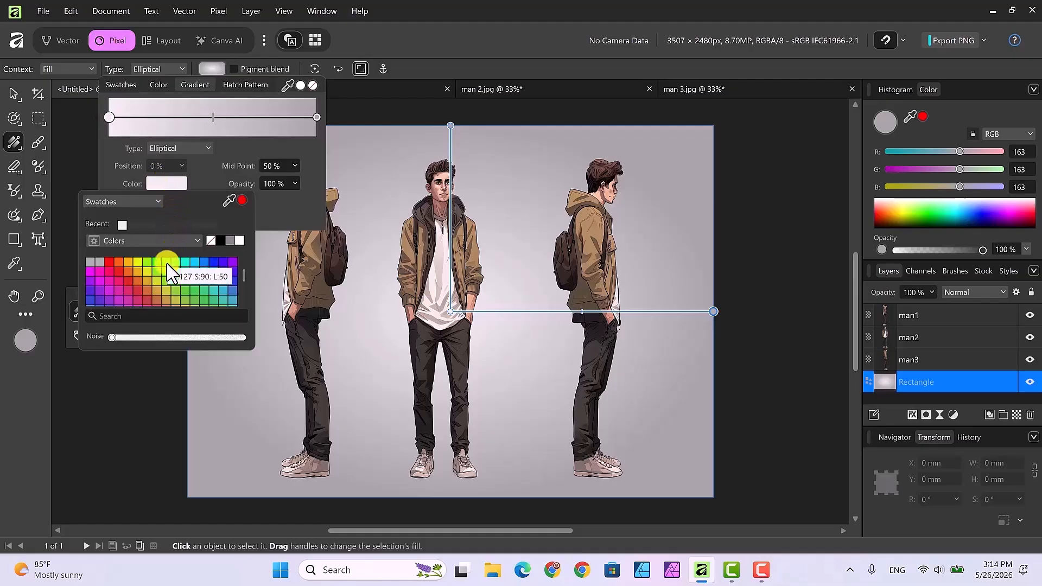
pyautogui.click(204, 263)
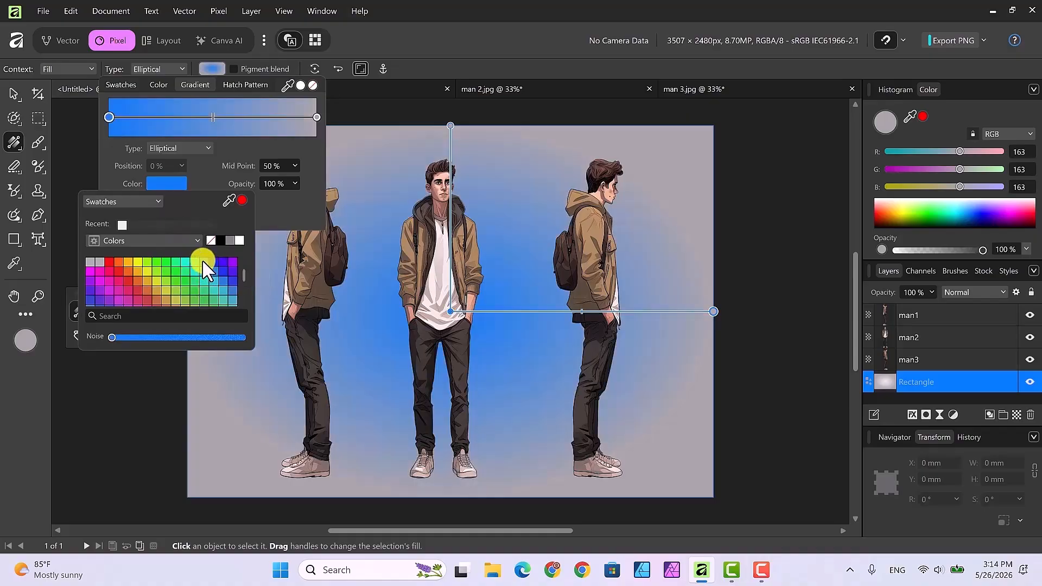
# Set the background gradient's end stop to a magenta swatch.
pyautogui.click(316, 117)
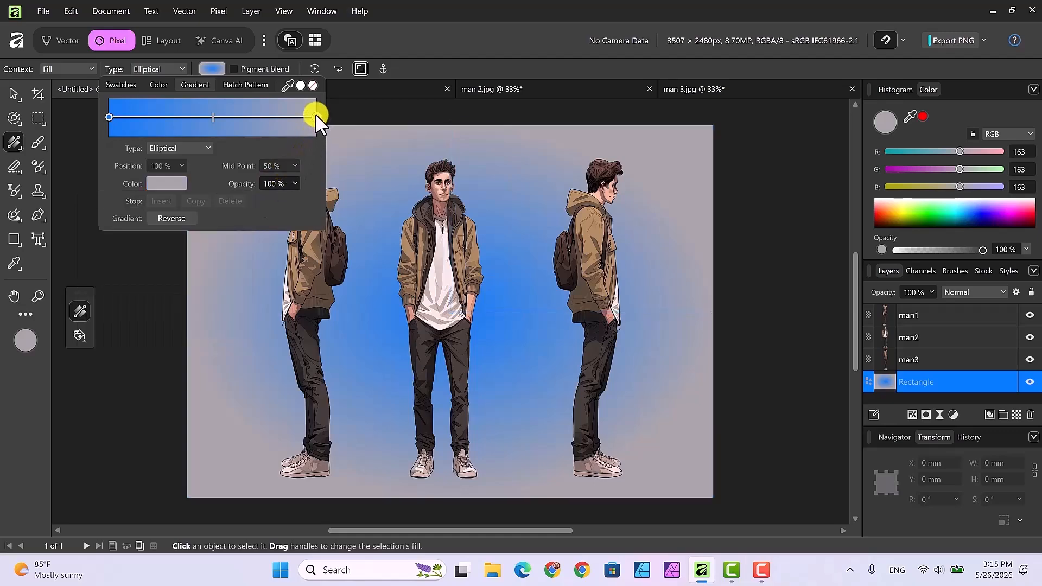
pyautogui.click(175, 184)
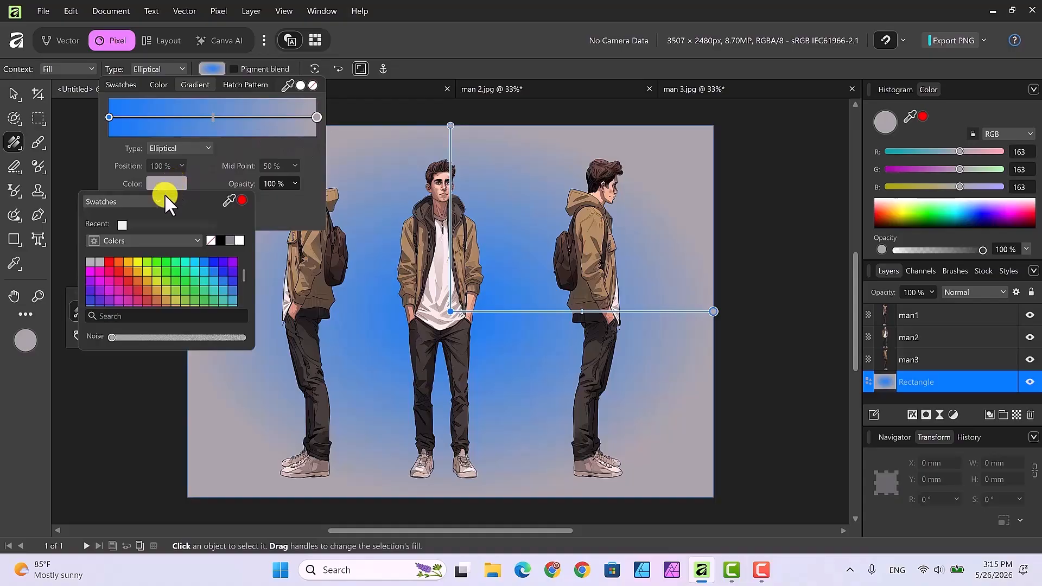
pyautogui.click(89, 269)
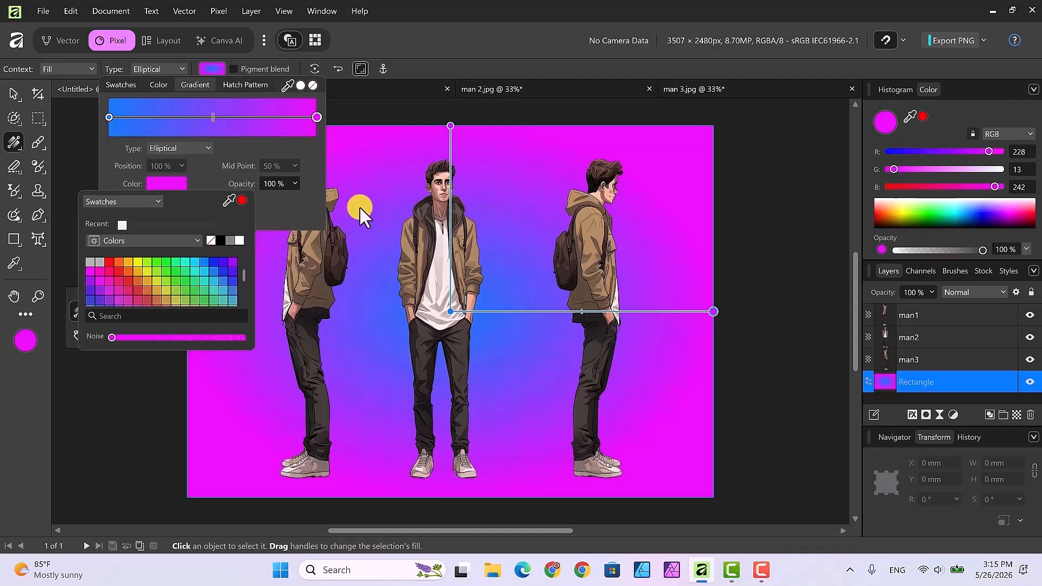
pyautogui.click(772, 354)
pyautogui.click(772, 354)
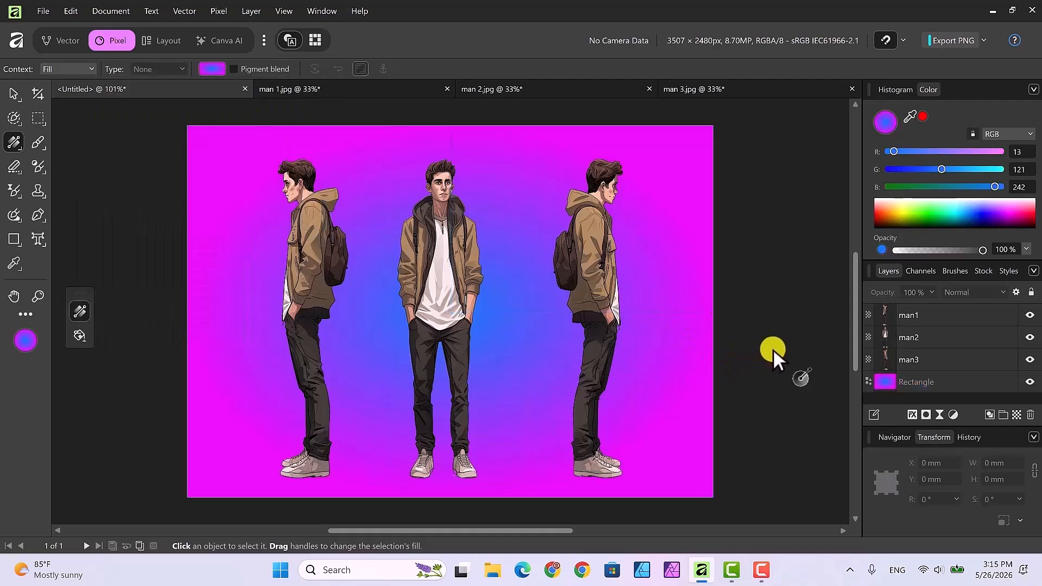
# Add a red Color Overlay layer effect to the left figure.
pyautogui.click(13, 93)
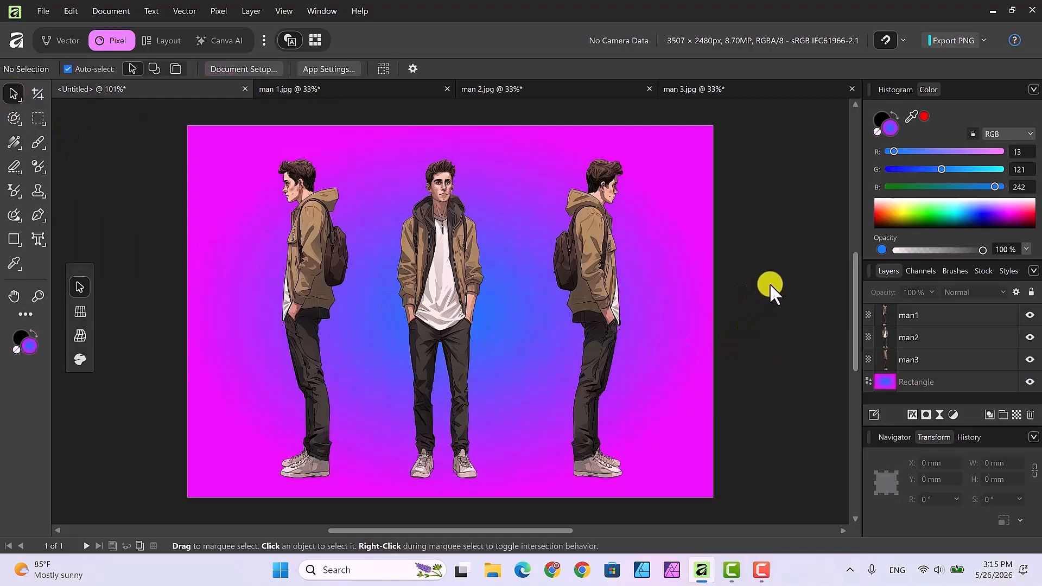
pyautogui.click(308, 259)
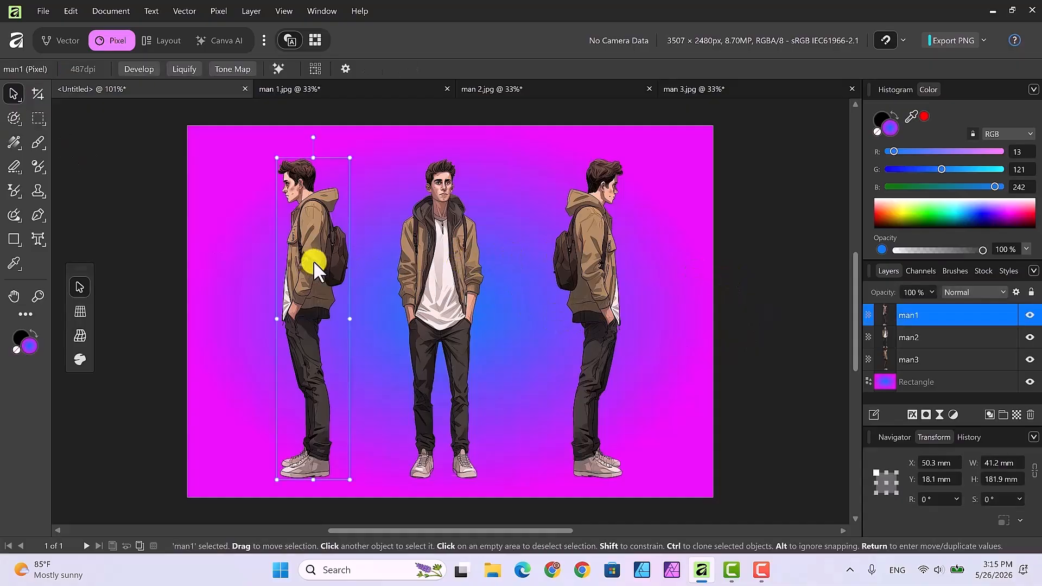
pyautogui.click(911, 414)
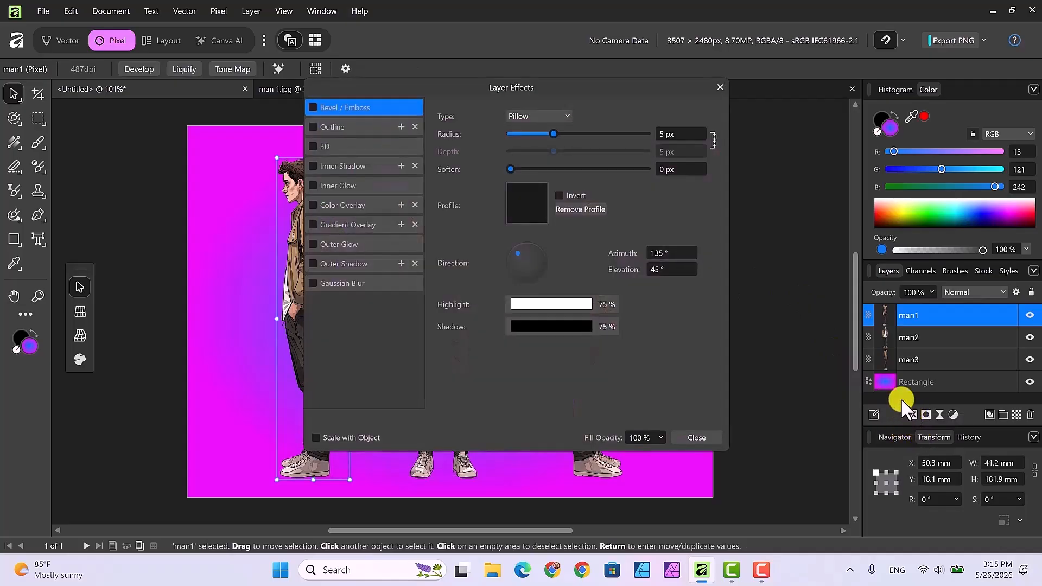
pyautogui.moveTo(559, 85); pyautogui.dragTo(687, 118)
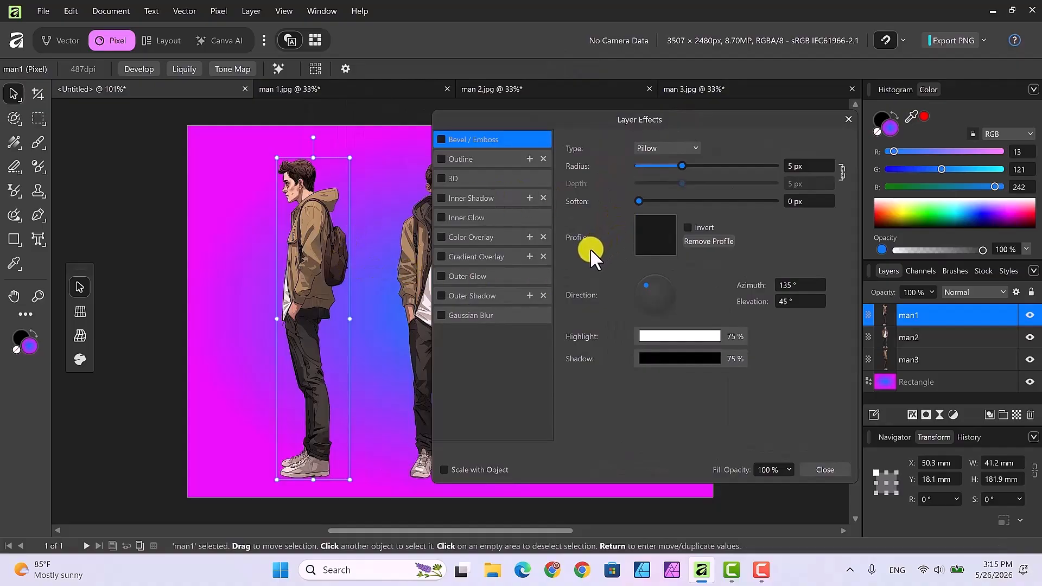
pyautogui.click(477, 241)
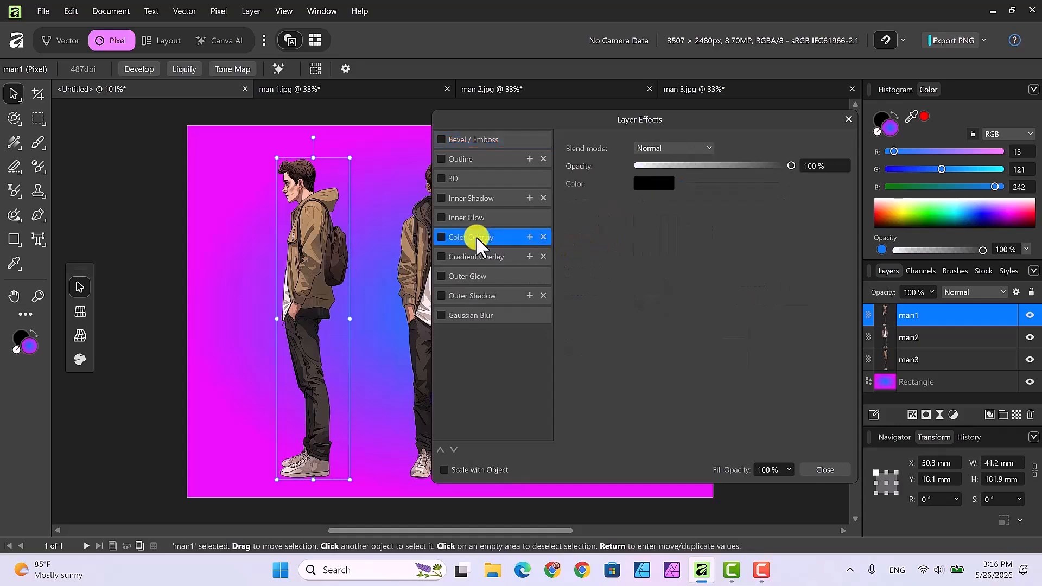
pyautogui.click(442, 238)
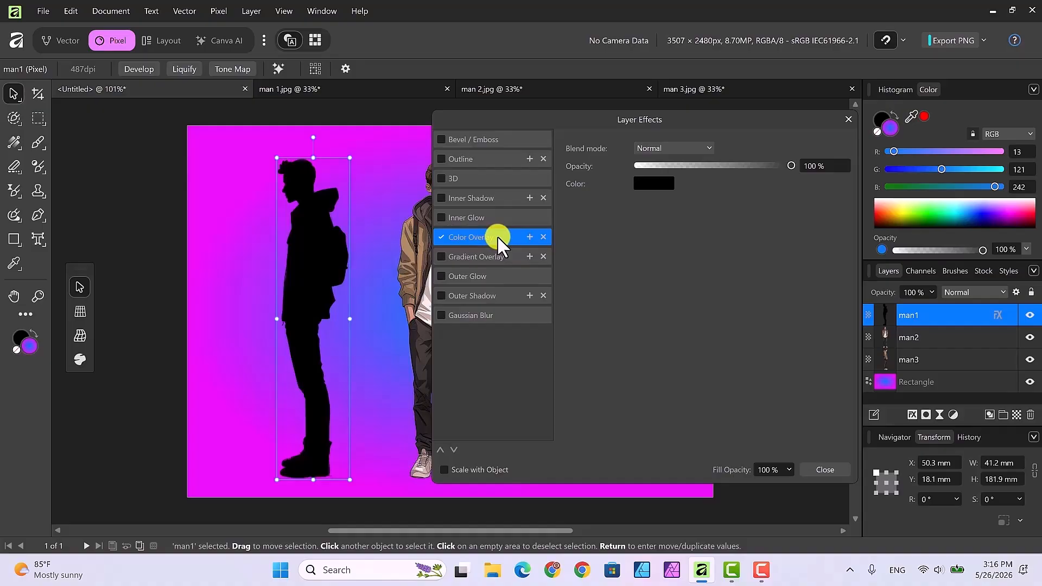
pyautogui.click(653, 184)
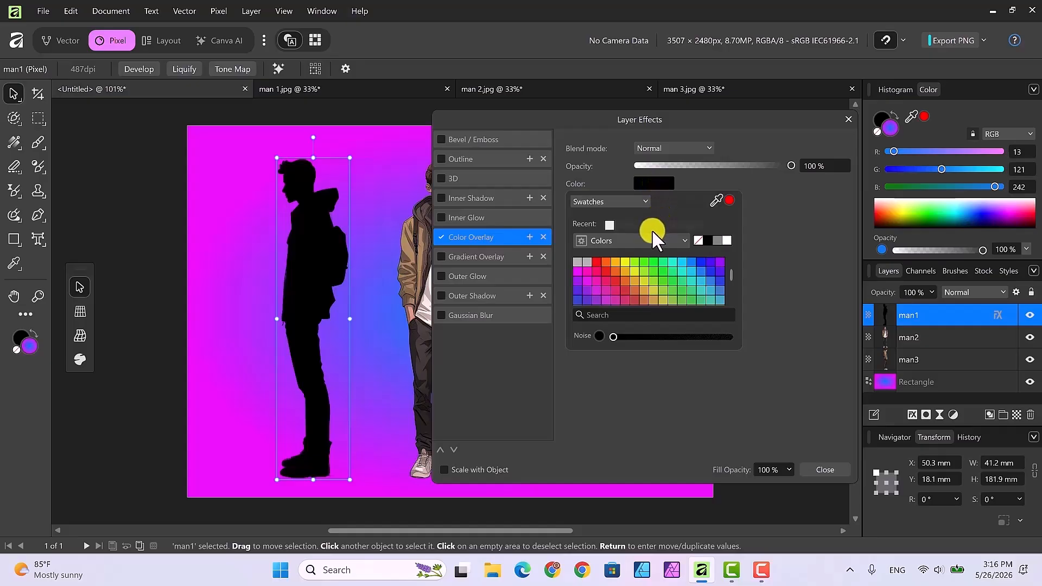
pyautogui.click(595, 262)
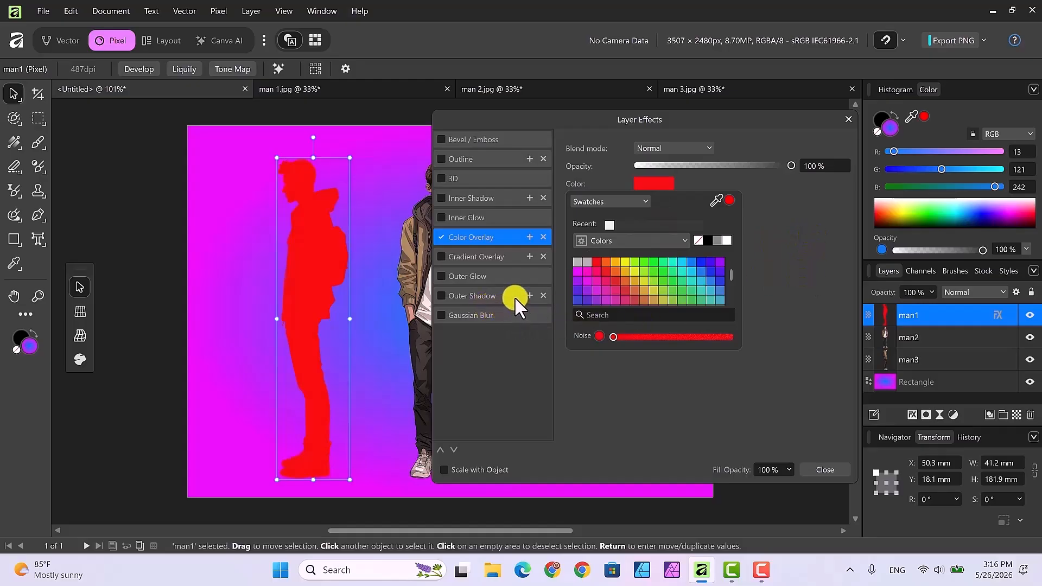
# Enable an Outer Shadow on the left figure with radius 27.4 px and offset 28 px.
pyautogui.click(439, 295)
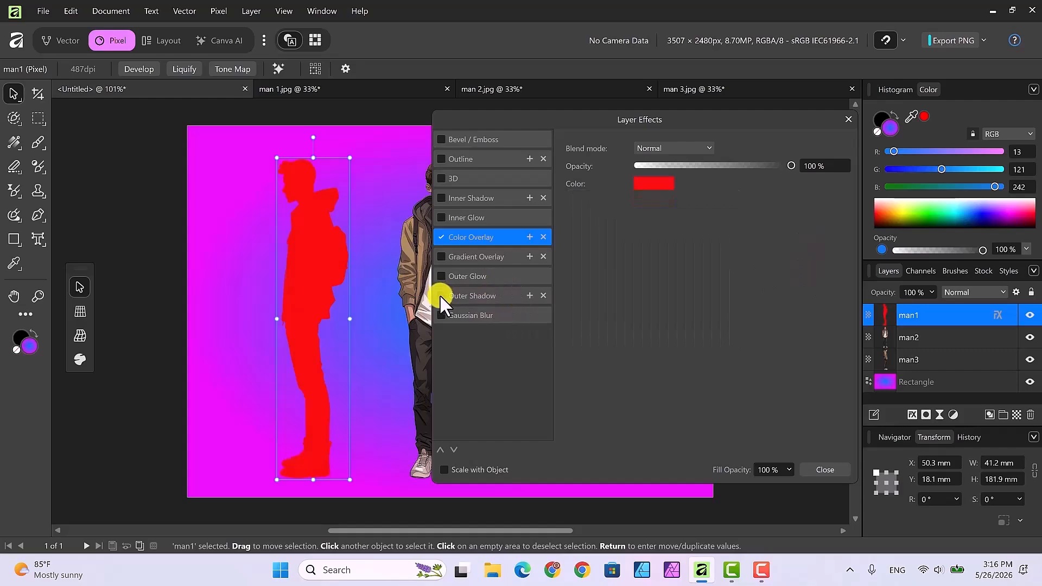
pyautogui.click(492, 294)
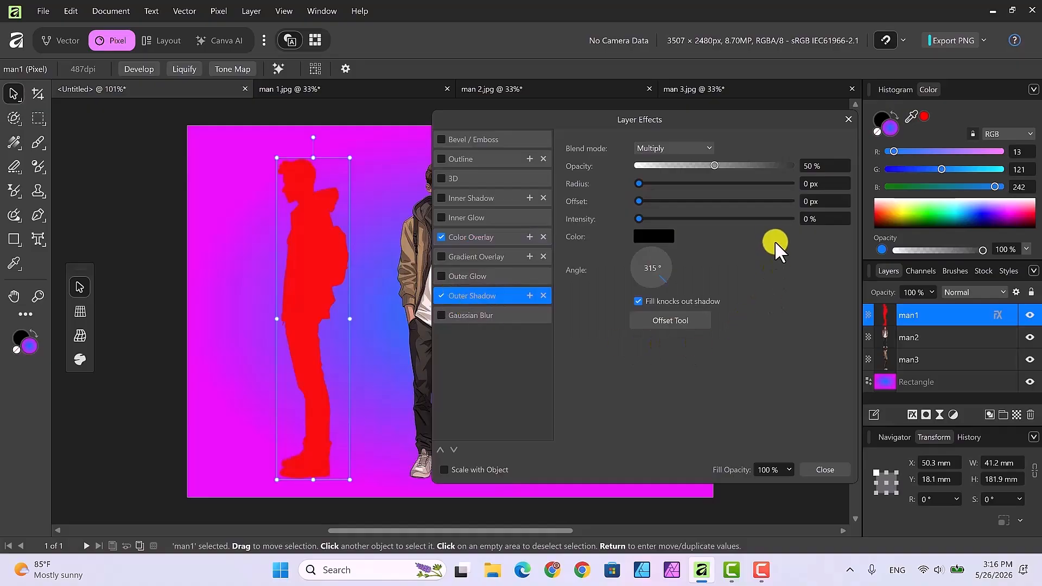
pyautogui.moveTo(640, 183); pyautogui.dragTo(736, 185)
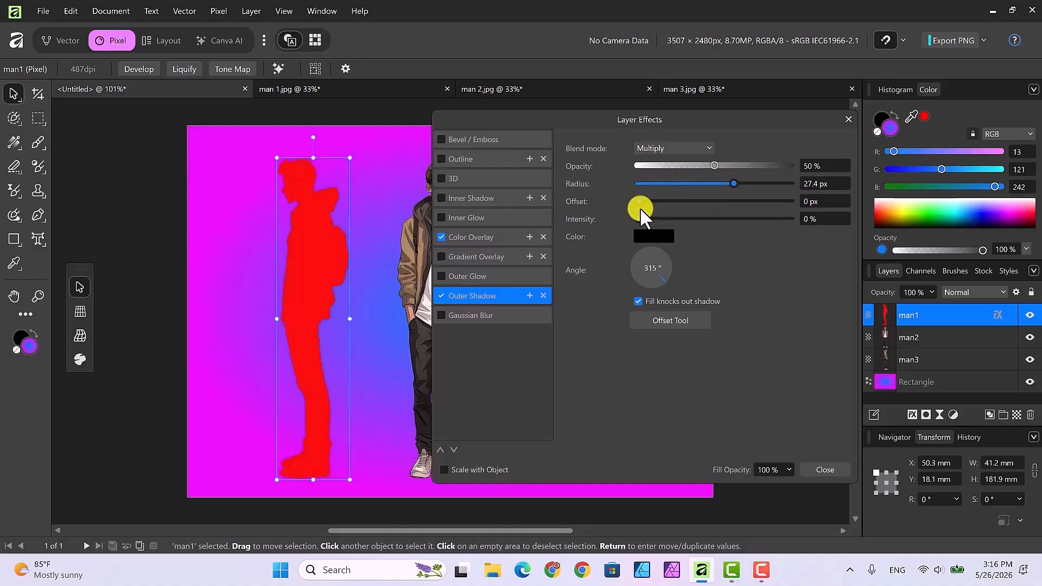
pyautogui.moveTo(639, 201); pyautogui.dragTo(736, 204)
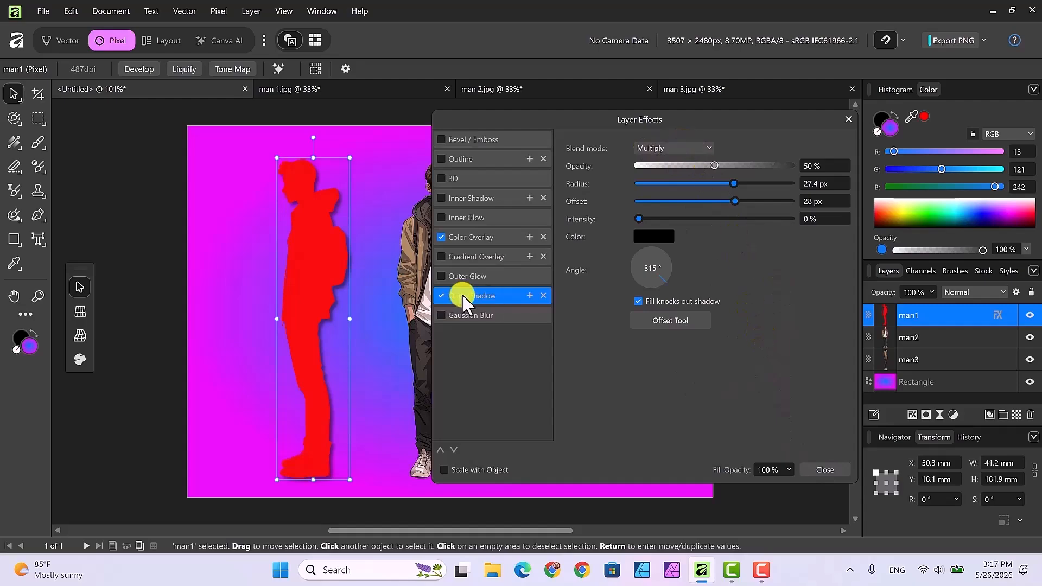
# Set the left figure's Color Overlay blend mode to Reflect and close the effects dialog.
pyautogui.click(499, 235)
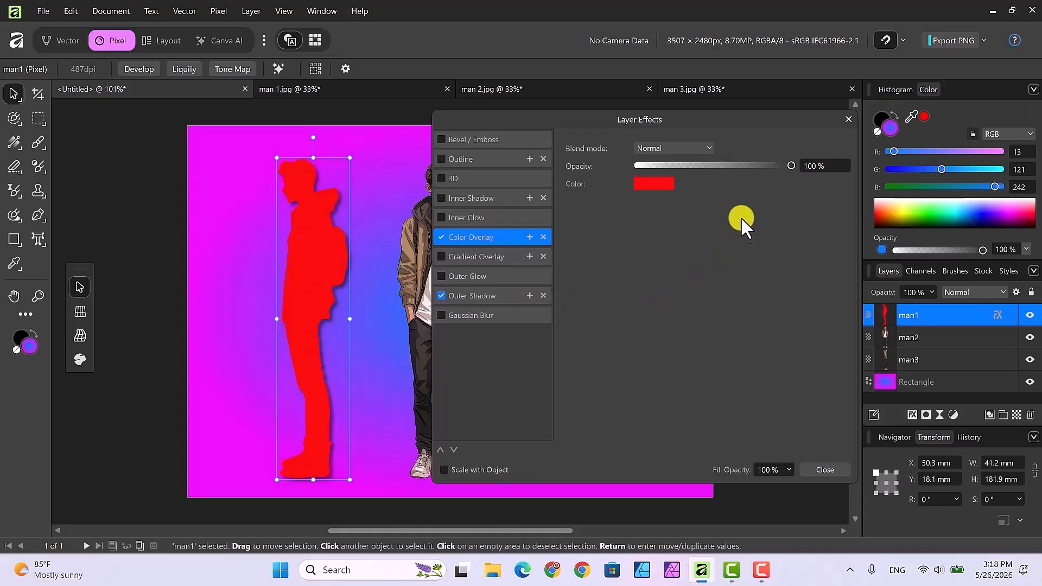
pyautogui.click(710, 148)
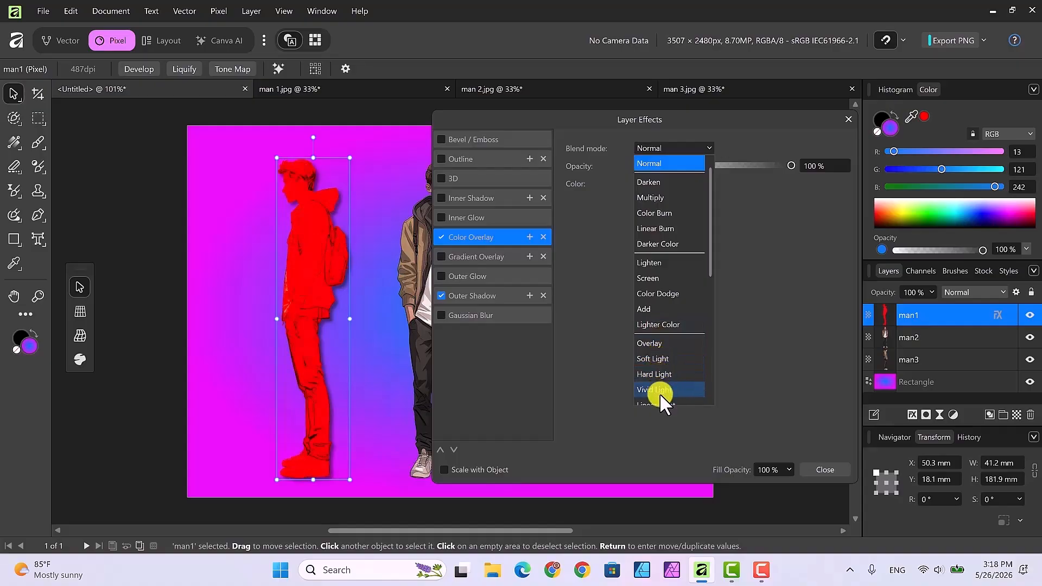
pyautogui.scroll(-3, 676, 369)
pyautogui.scroll(-3, 676, 369)
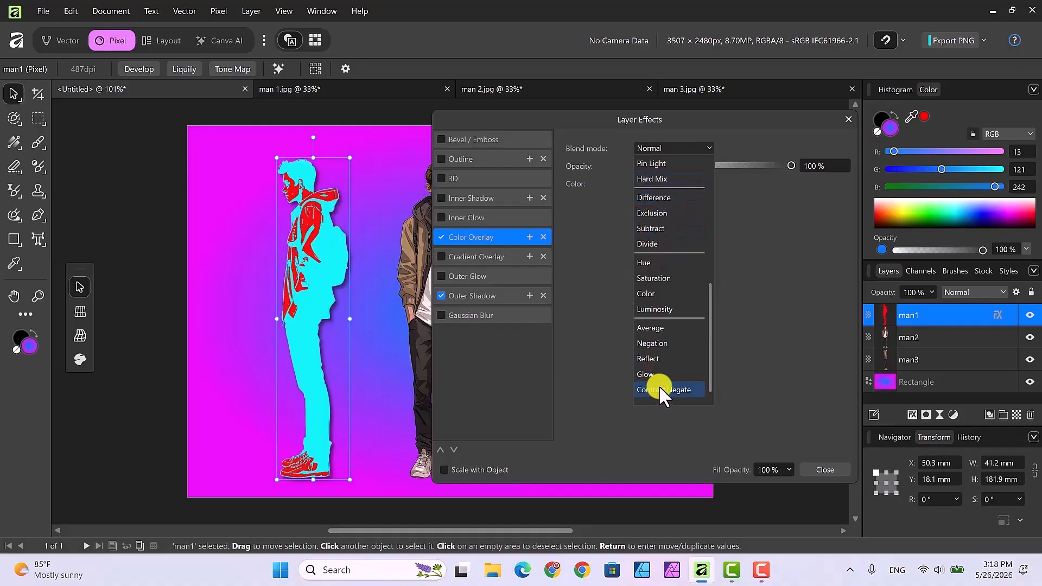
pyautogui.click(655, 357)
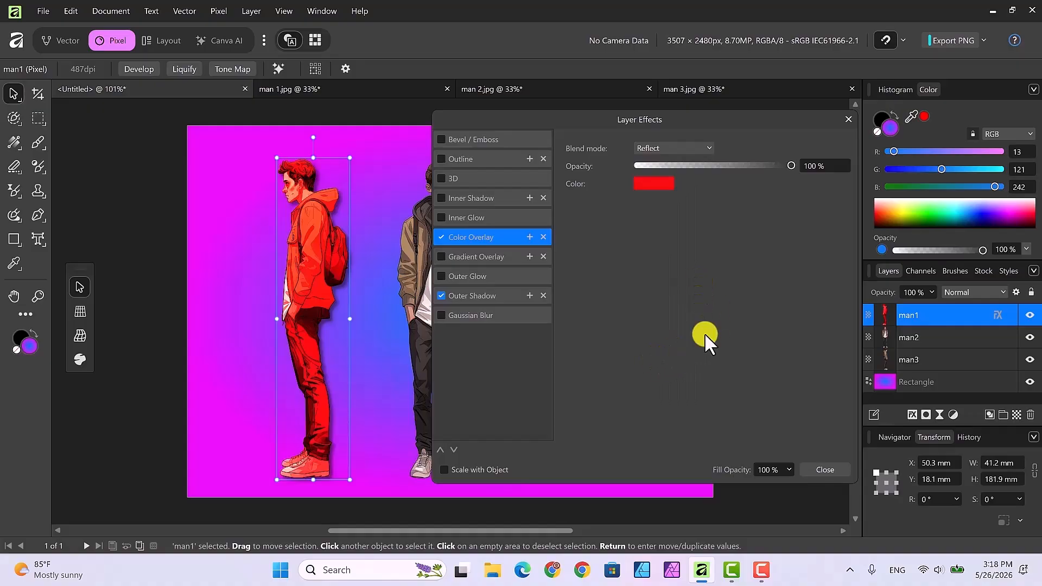
pyautogui.click(826, 471)
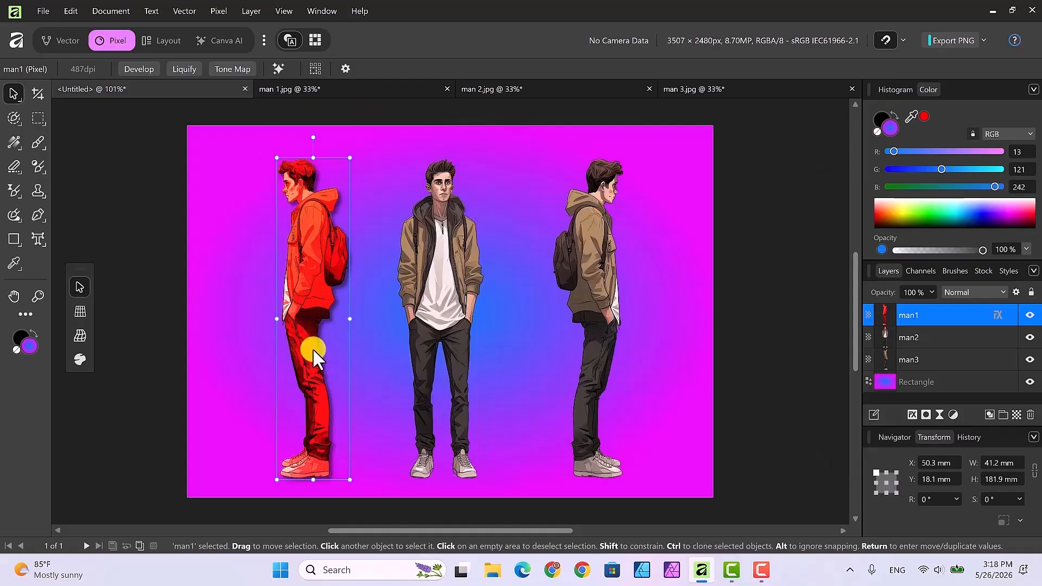
# Copy the left figure's layer effects onto the front figure.
pyautogui.click(444, 295)
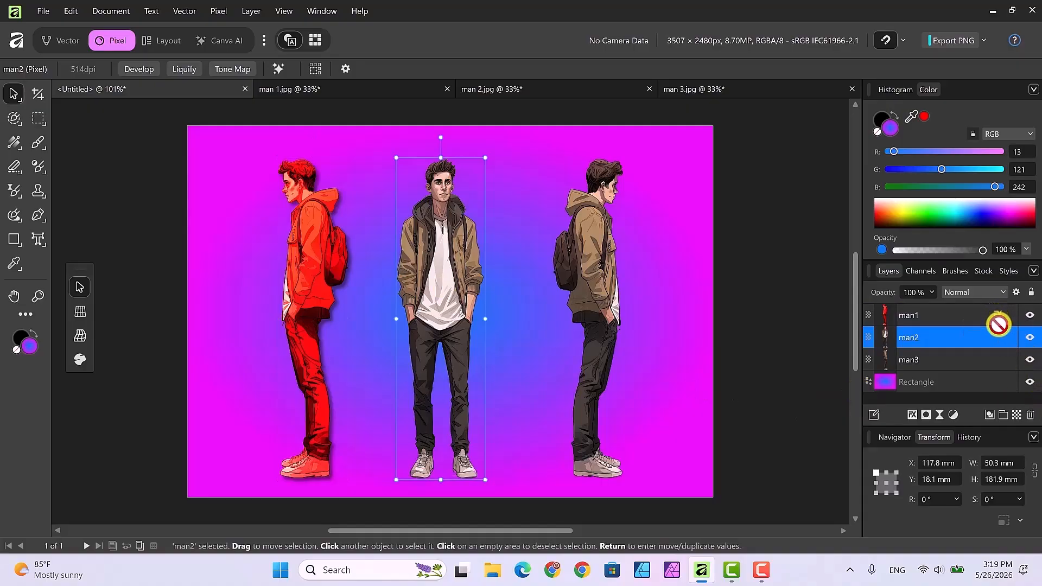
pyautogui.moveTo(996, 313); pyautogui.dragTo(999, 333)
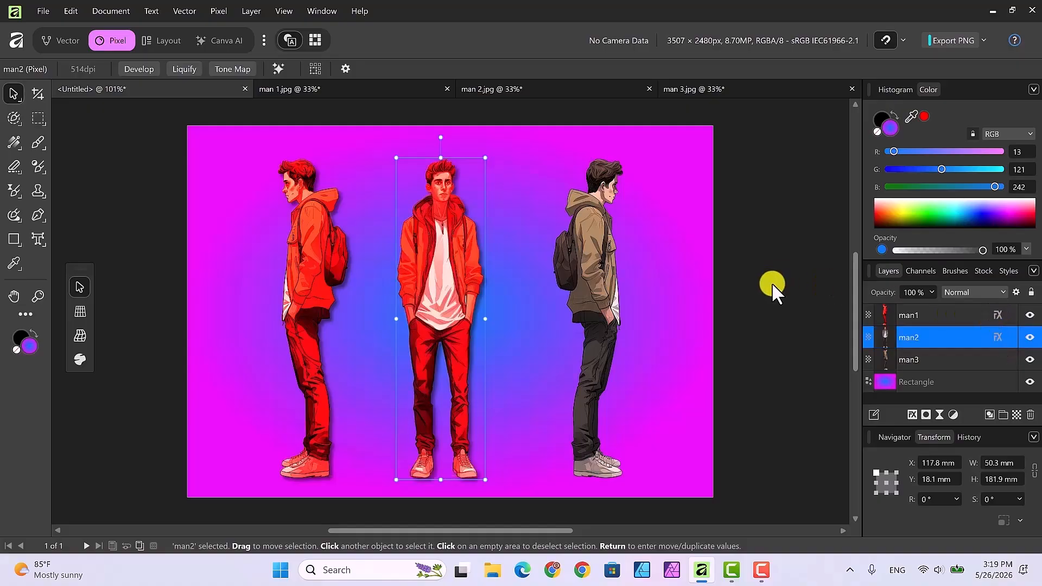
# Change the front figure's Color Overlay to a green swatch with Color Burn blend mode.
pyautogui.click(996, 337)
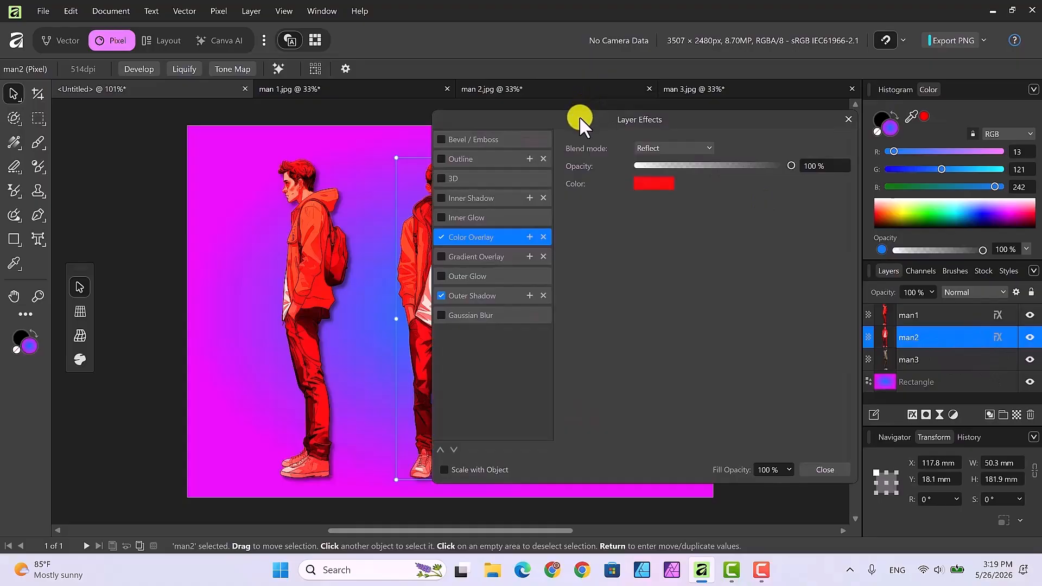
pyautogui.moveTo(579, 116); pyautogui.dragTo(663, 132)
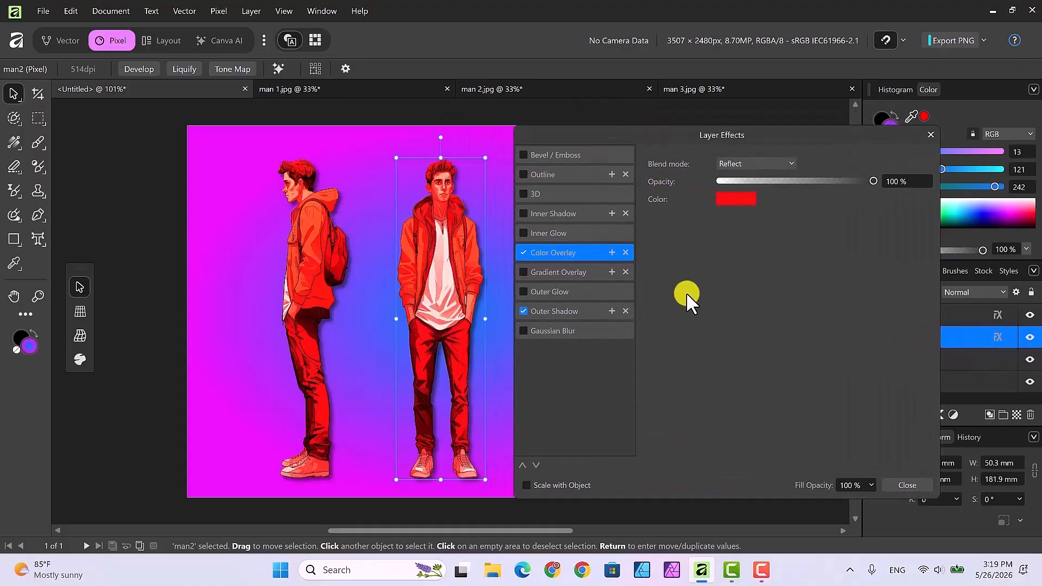
pyautogui.click(733, 198)
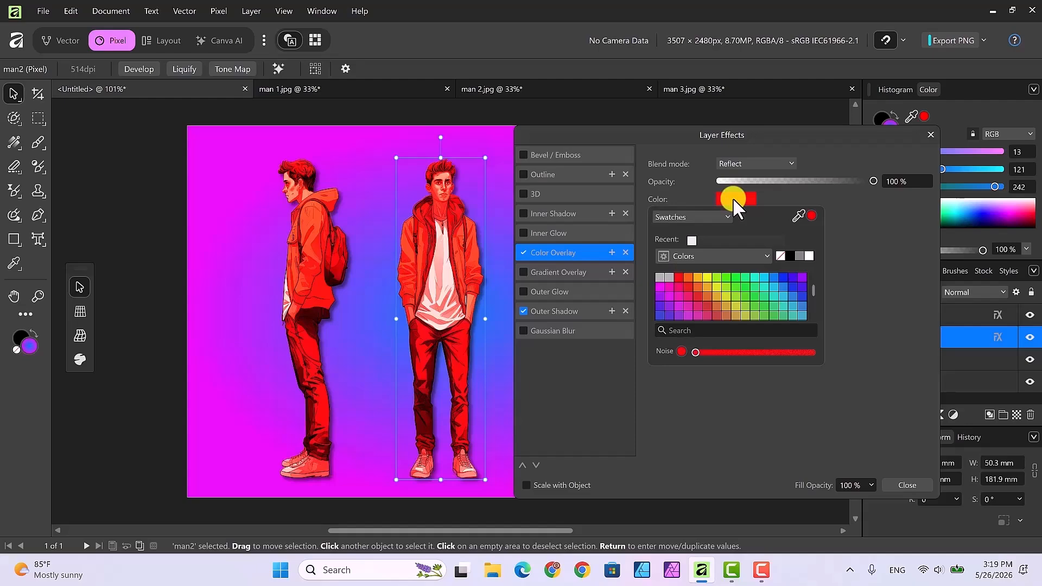
pyautogui.click(728, 279)
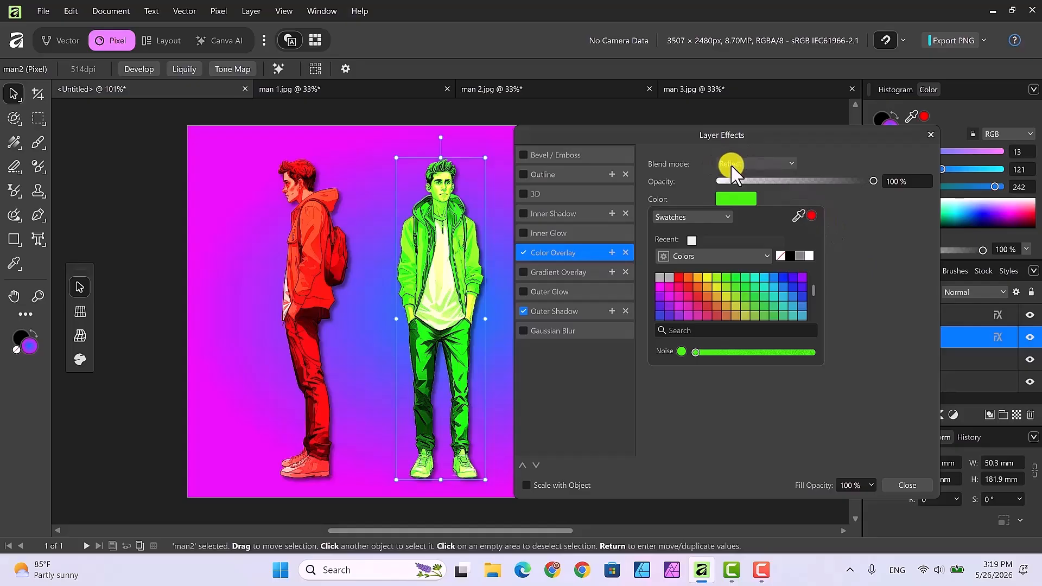
pyautogui.click(791, 162)
pyautogui.click(792, 162)
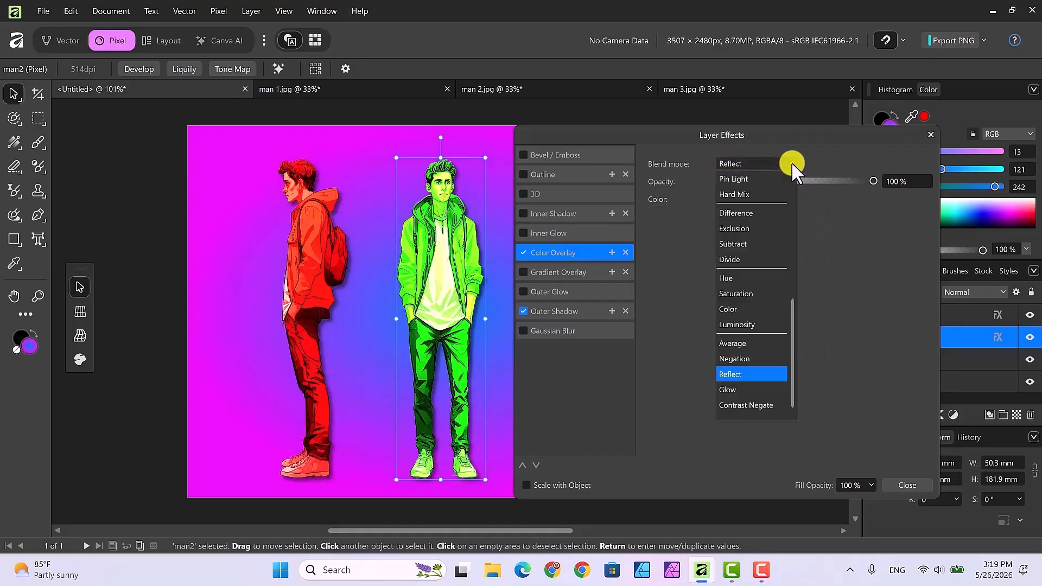
pyautogui.scroll(3, 748, 182)
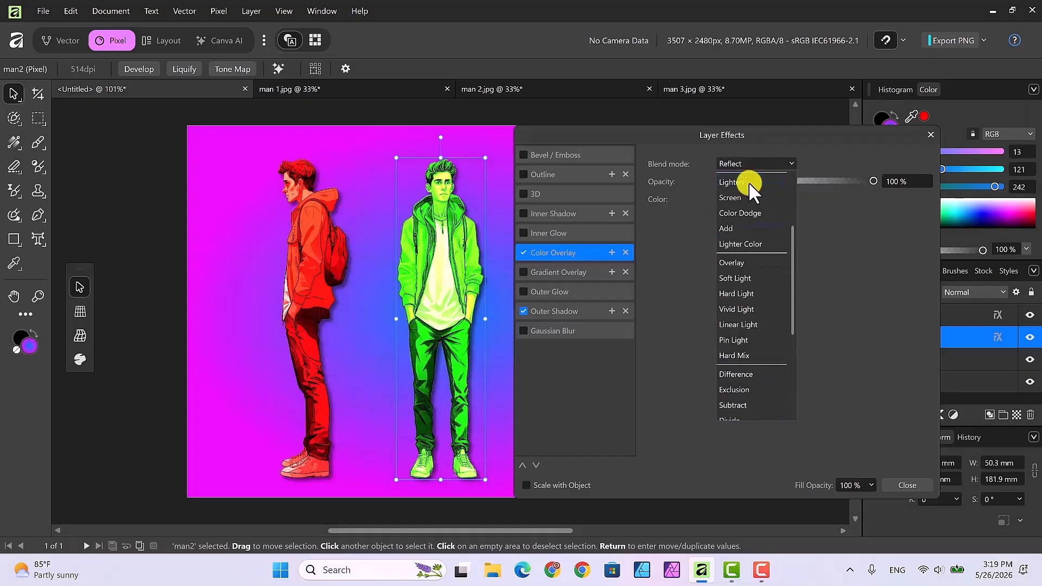
pyautogui.scroll(2, 748, 181)
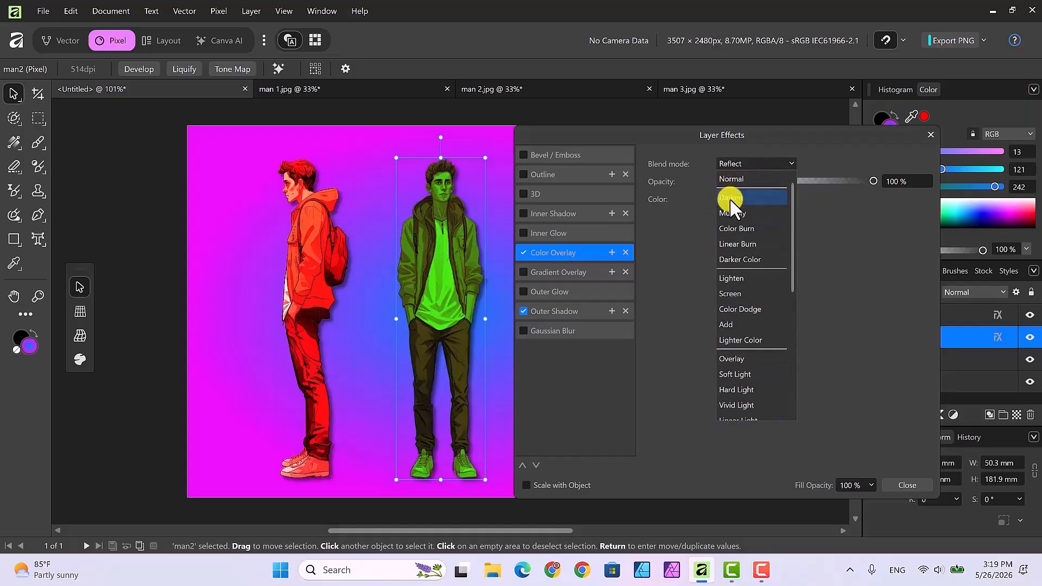
pyautogui.click(744, 227)
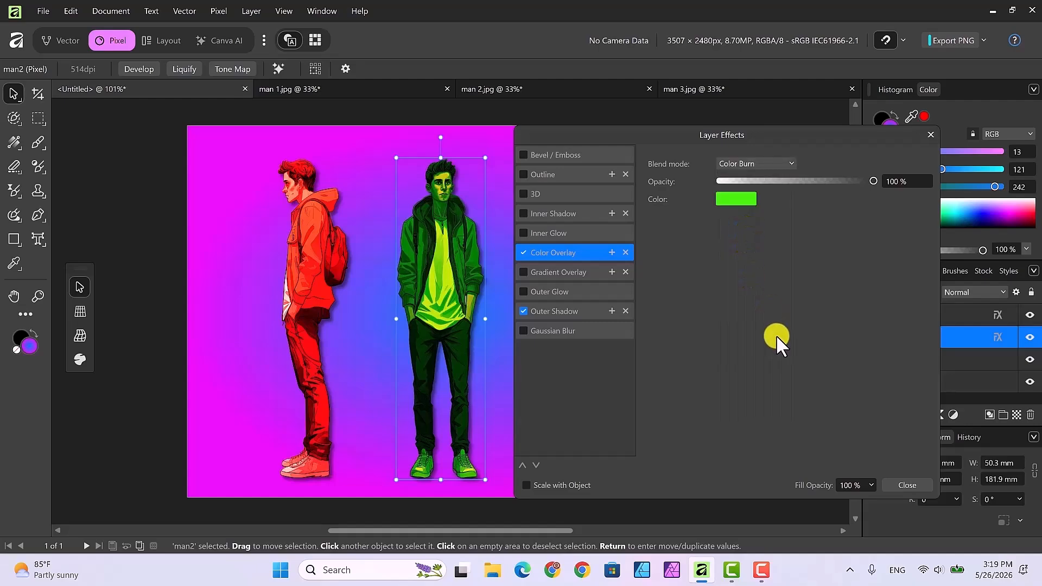
pyautogui.click(902, 484)
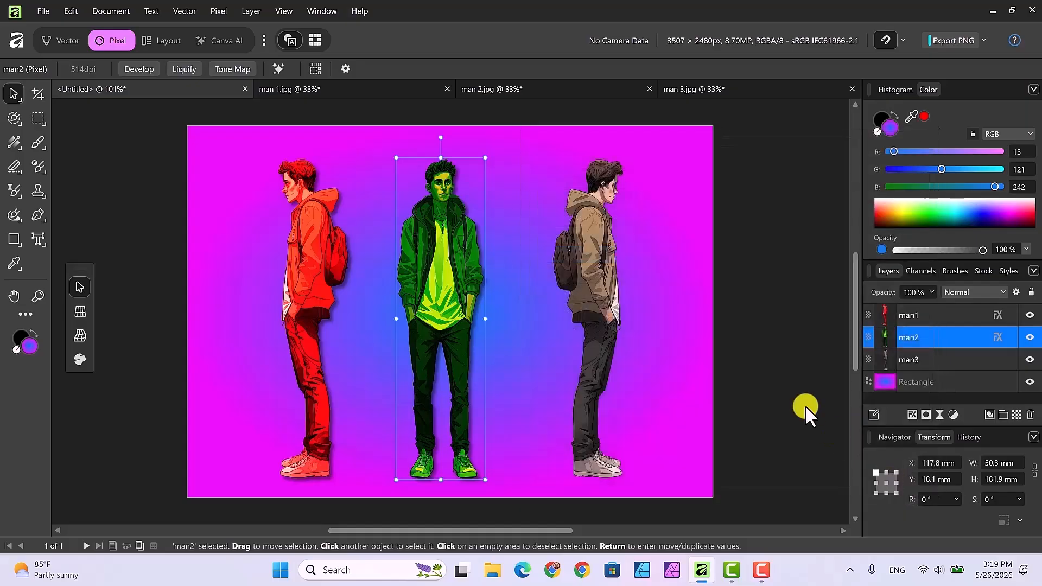
# Copy the layer effects onto the right figure's layer.
pyautogui.click(940, 355)
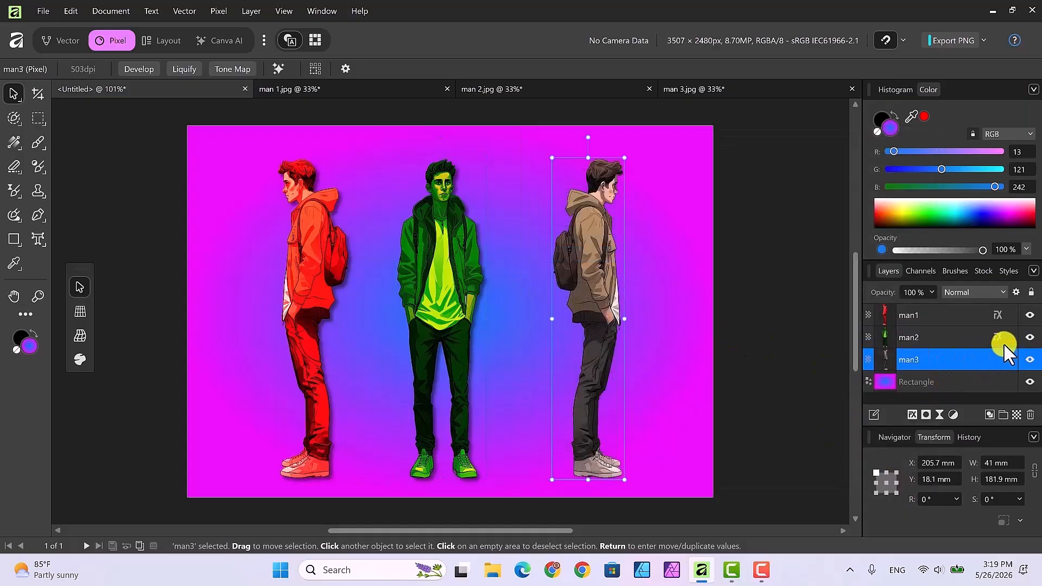
pyautogui.moveTo(997, 336); pyautogui.dragTo(997, 351)
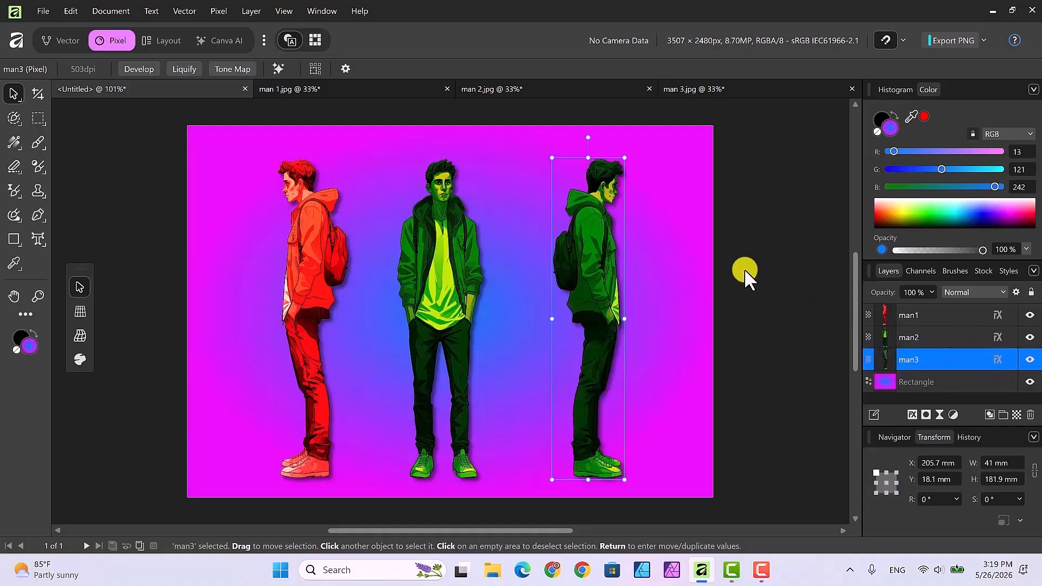
# Open the right figure's layer effects and change its Color Overlay to a blue-violet swatch.
pyautogui.click(998, 360)
pyautogui.moveTo(673, 124); pyautogui.dragTo(270, 117)
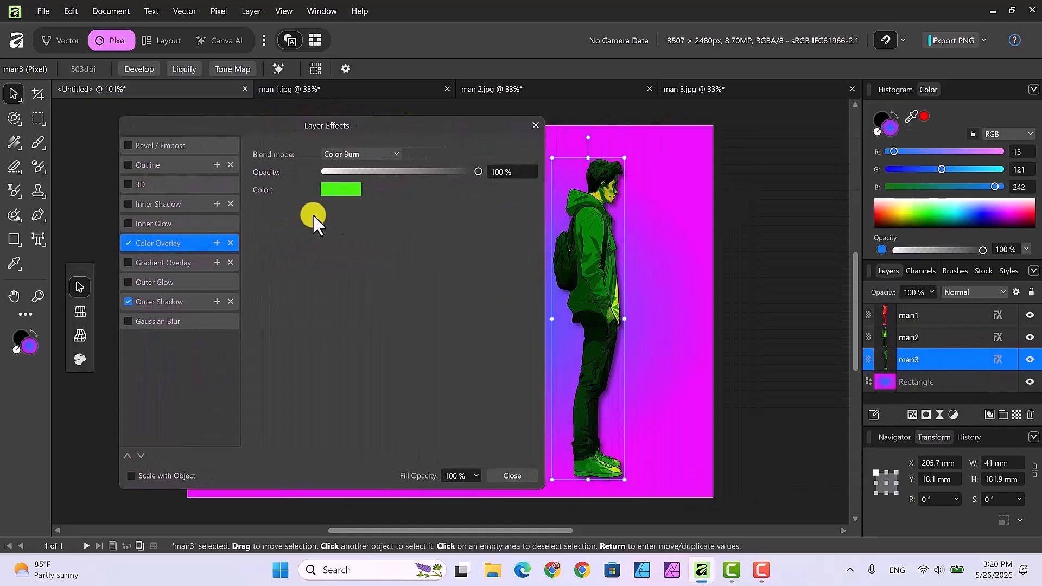
pyautogui.click(339, 189)
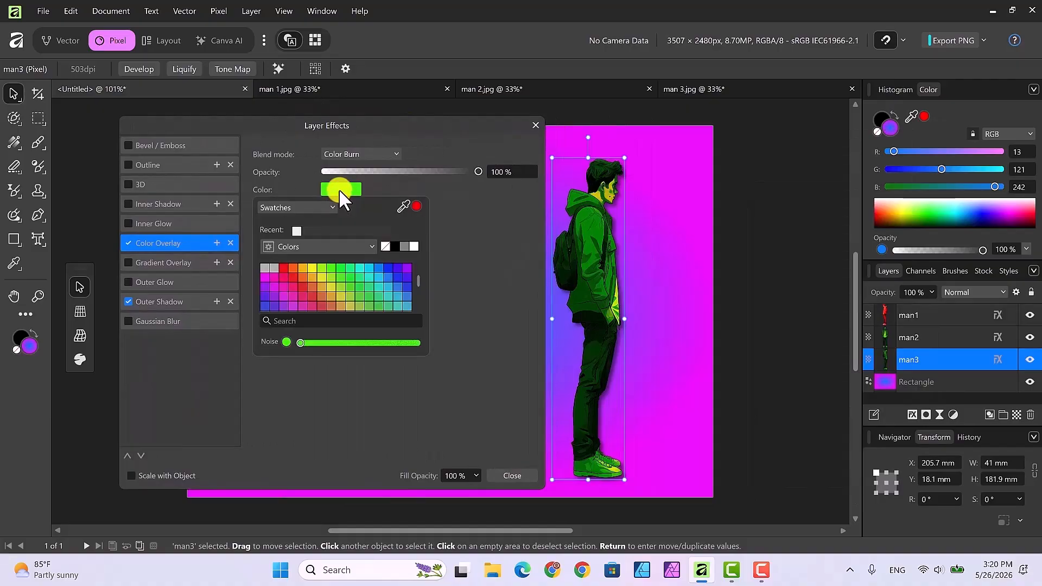
pyautogui.click(396, 269)
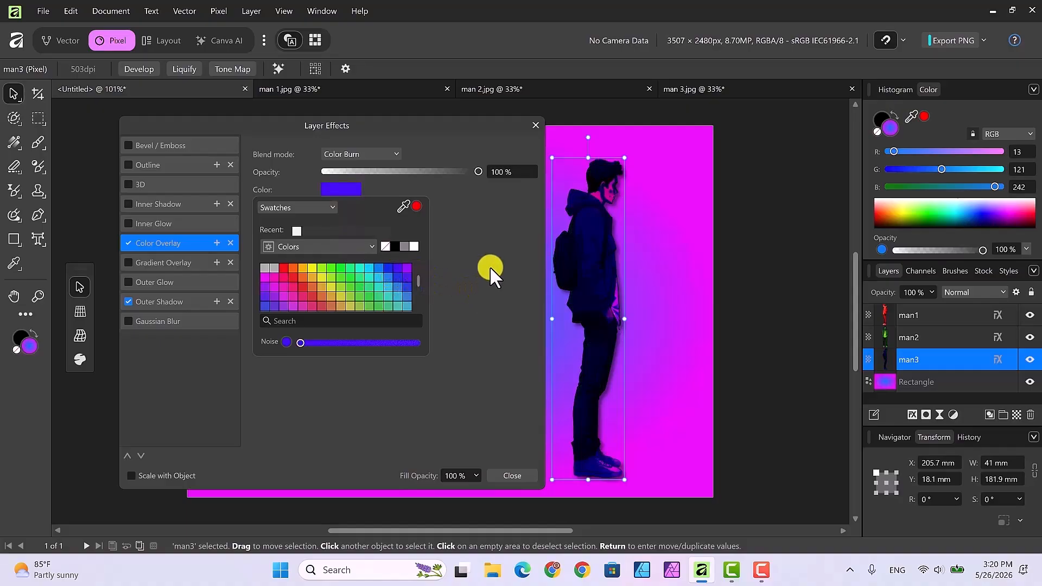
# Set the right figure's Color Overlay blend mode to Overlay, close the effects dialog and deselect.
pyautogui.click(397, 152)
pyautogui.click(397, 152)
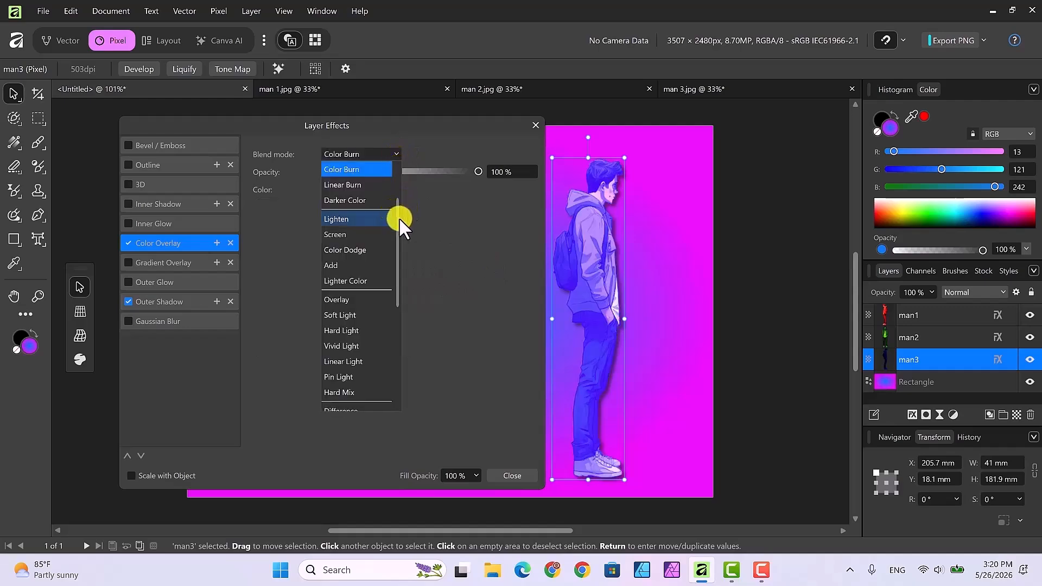
pyautogui.scroll(1, 396, 213)
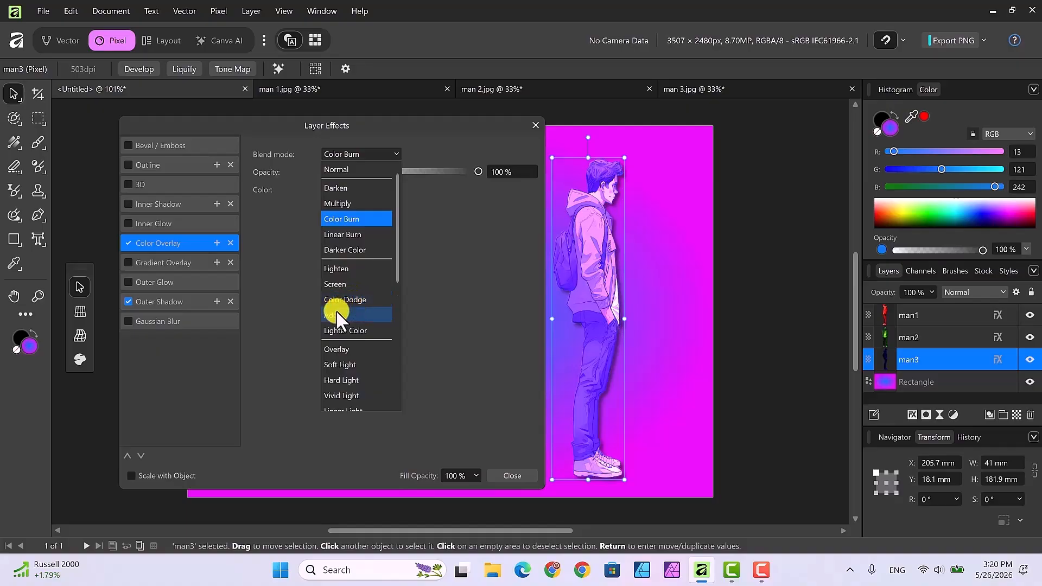
pyautogui.click(342, 348)
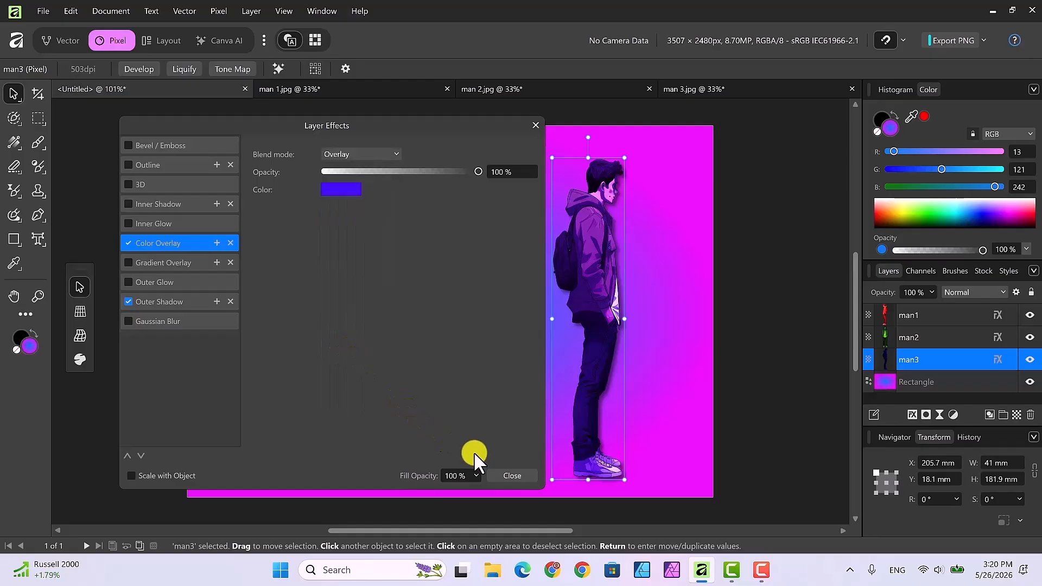
pyautogui.click(515, 475)
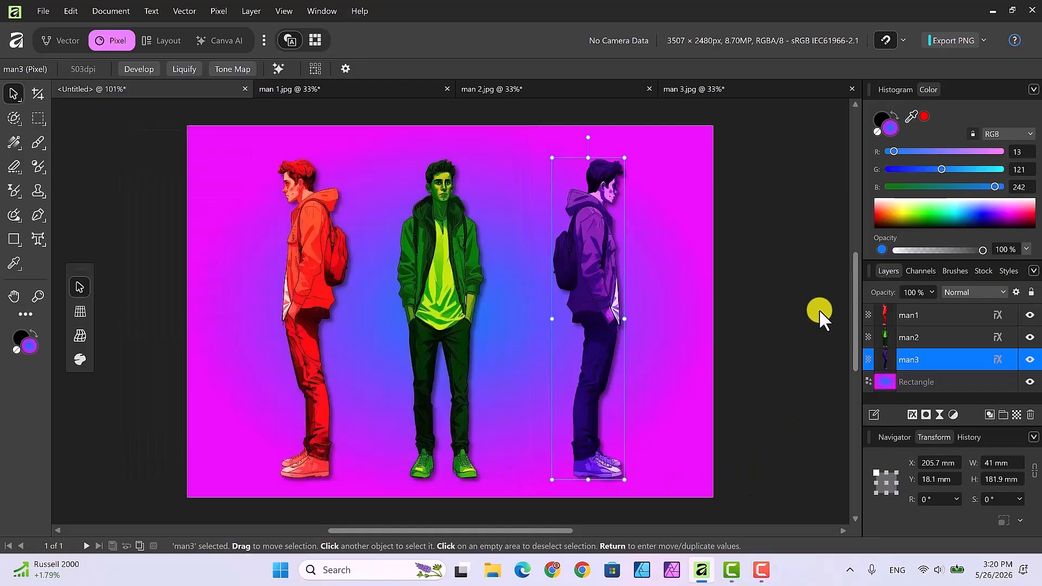
pyautogui.click(816, 286)
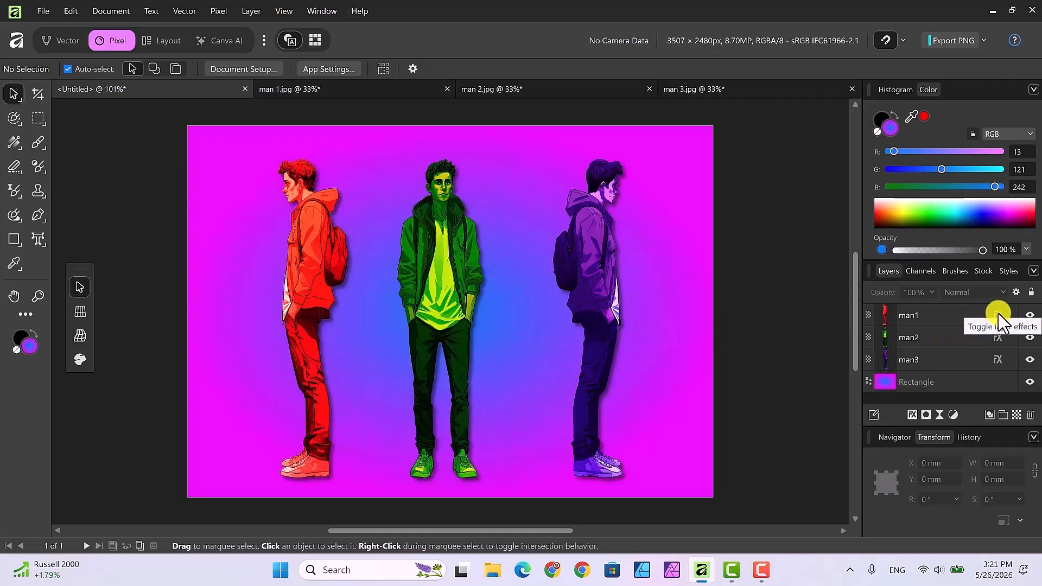
# Set the left figure's Color Overlay blend mode to Normal and close the effects dialog.
pyautogui.click(956, 314)
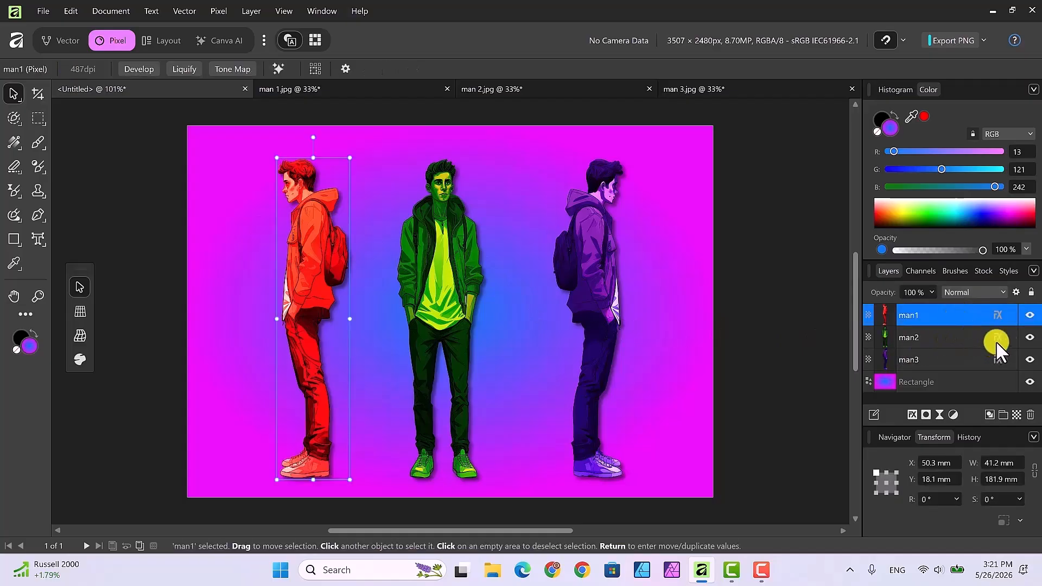
pyautogui.click(996, 313)
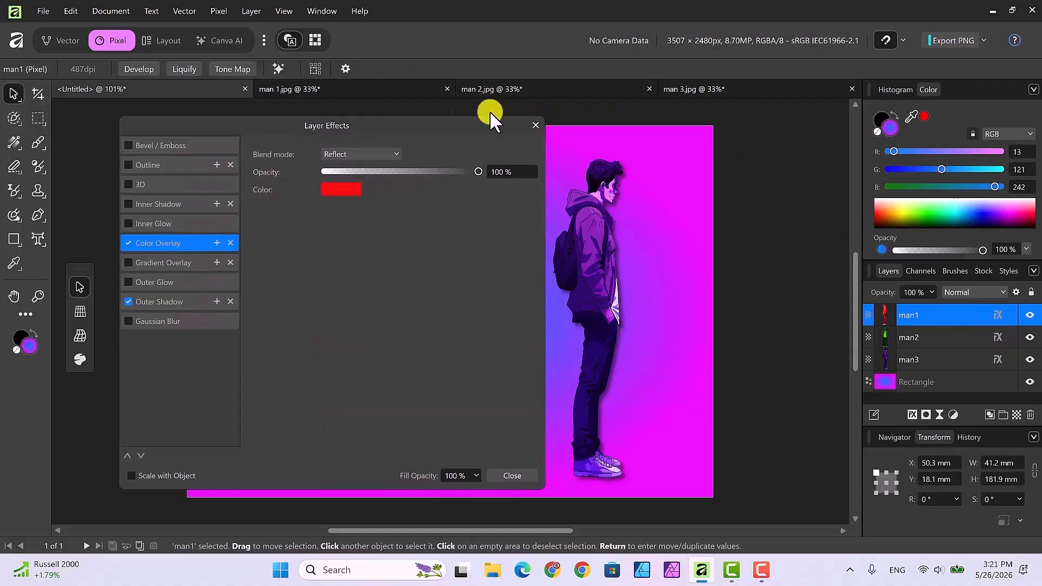
pyautogui.moveTo(402, 119); pyautogui.dragTo(802, 161)
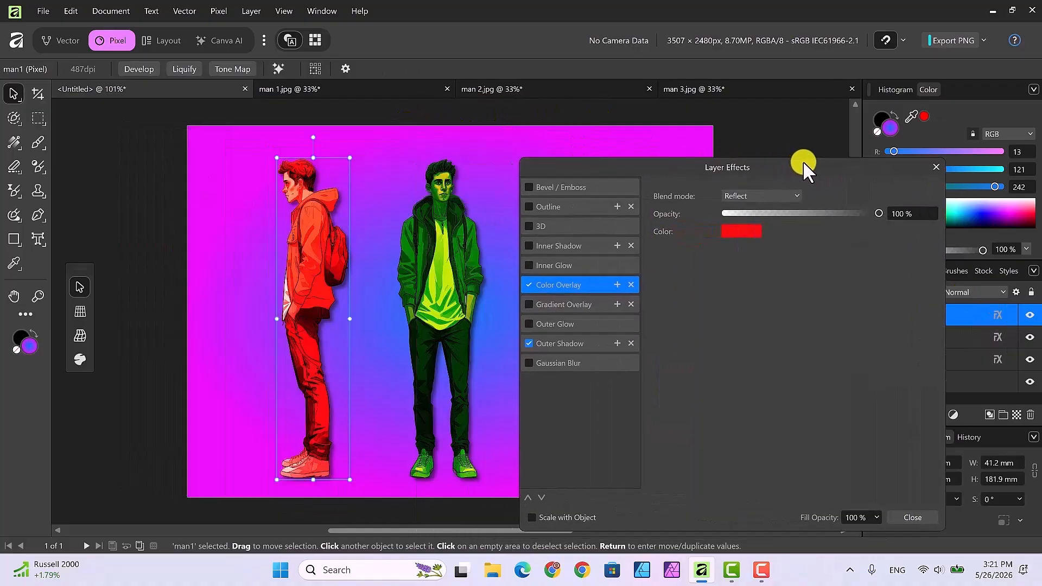
pyautogui.click(796, 195)
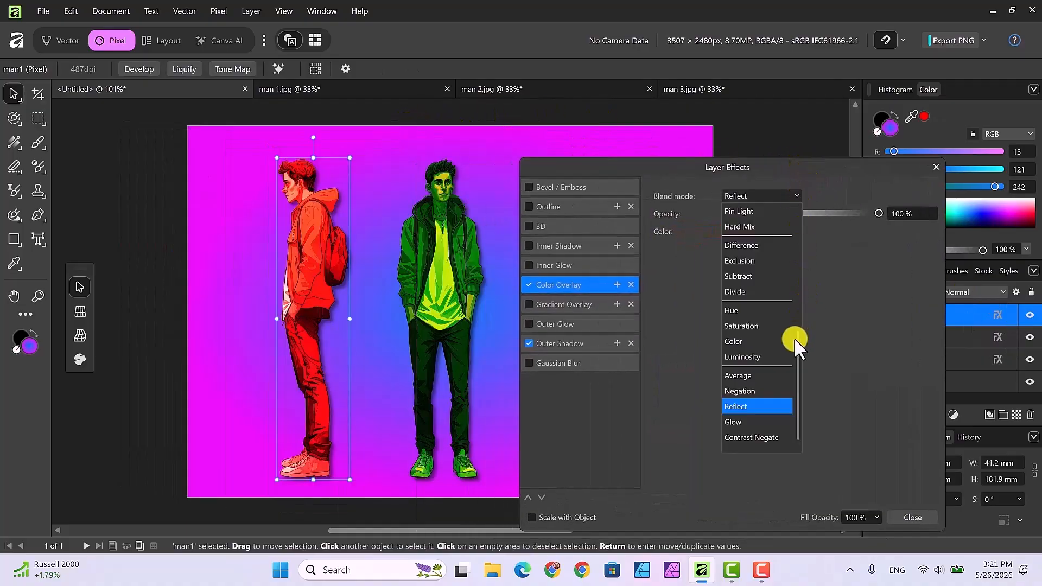
pyautogui.moveTo(796, 344); pyautogui.dragTo(808, 207)
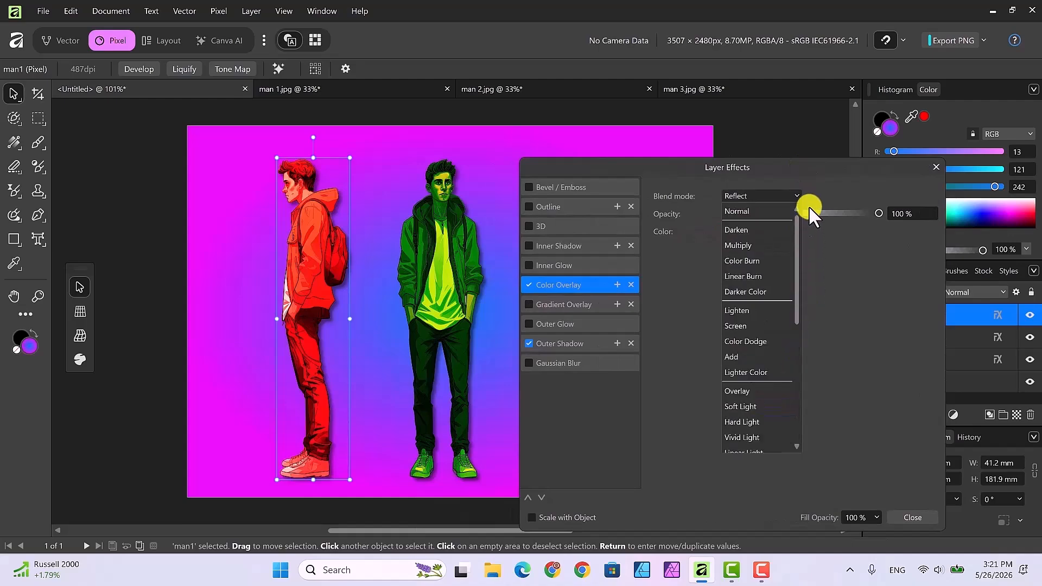
pyautogui.click(744, 211)
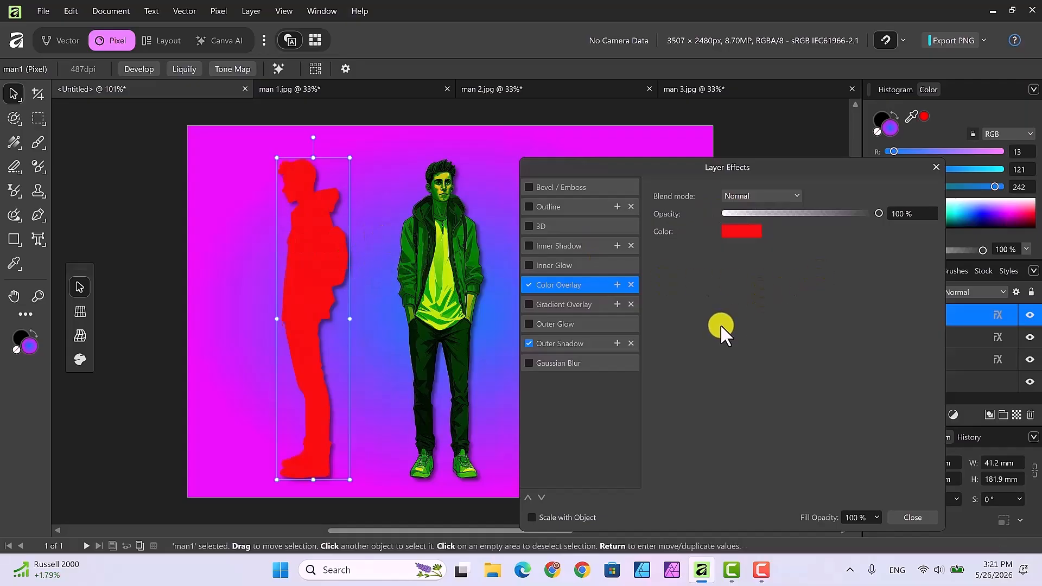
pyautogui.click(911, 515)
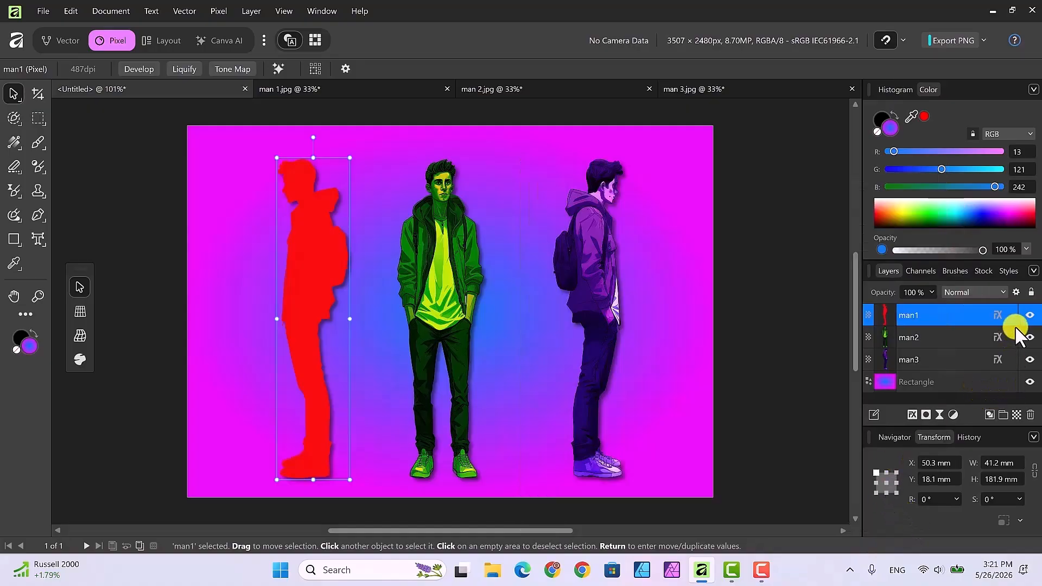
# Set the front figure's Color Overlay blend mode to Normal and close the effects dialog.
pyautogui.click(998, 336)
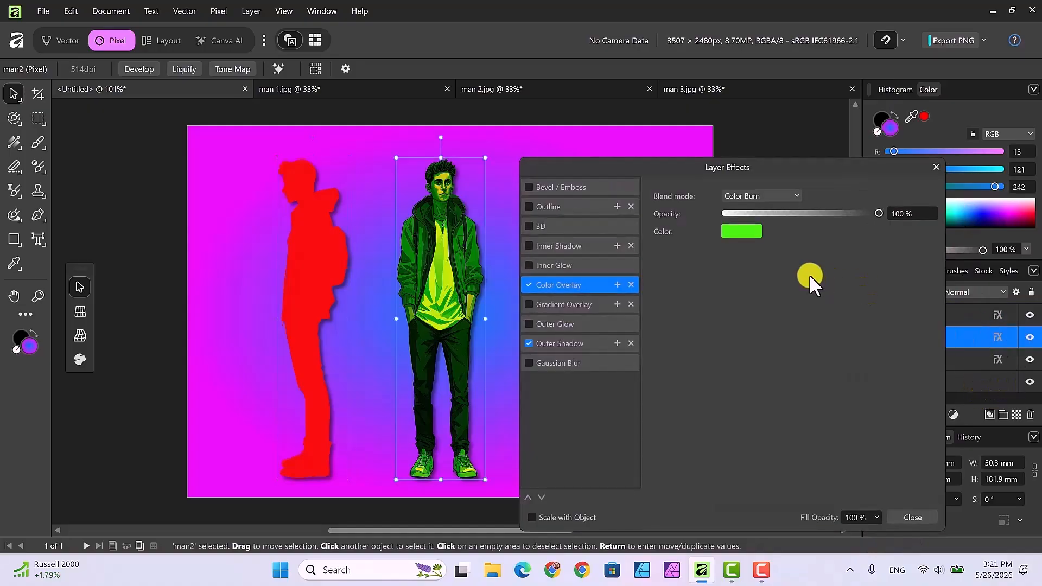
pyautogui.click(792, 197)
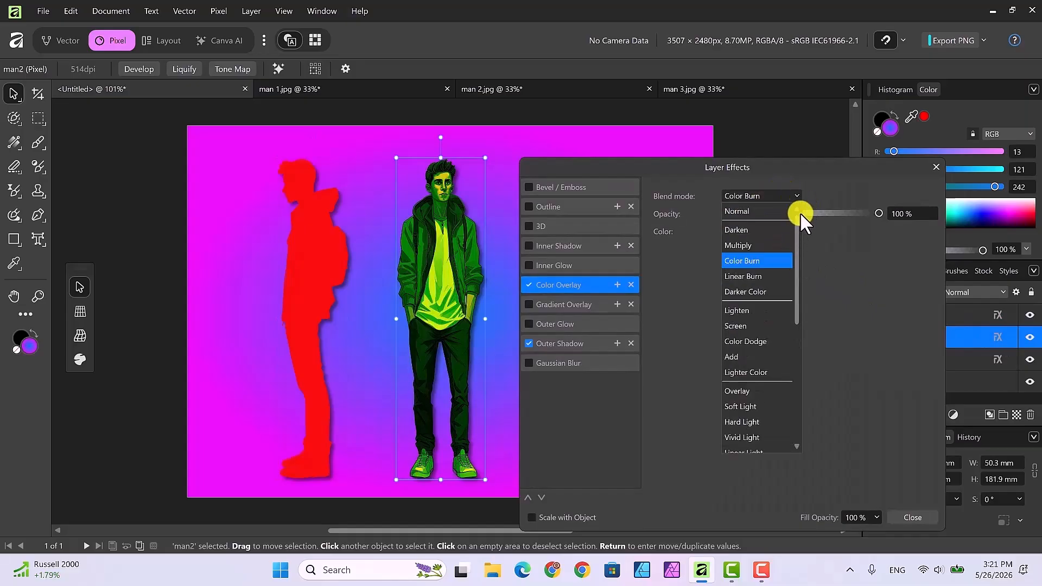
pyautogui.click(738, 212)
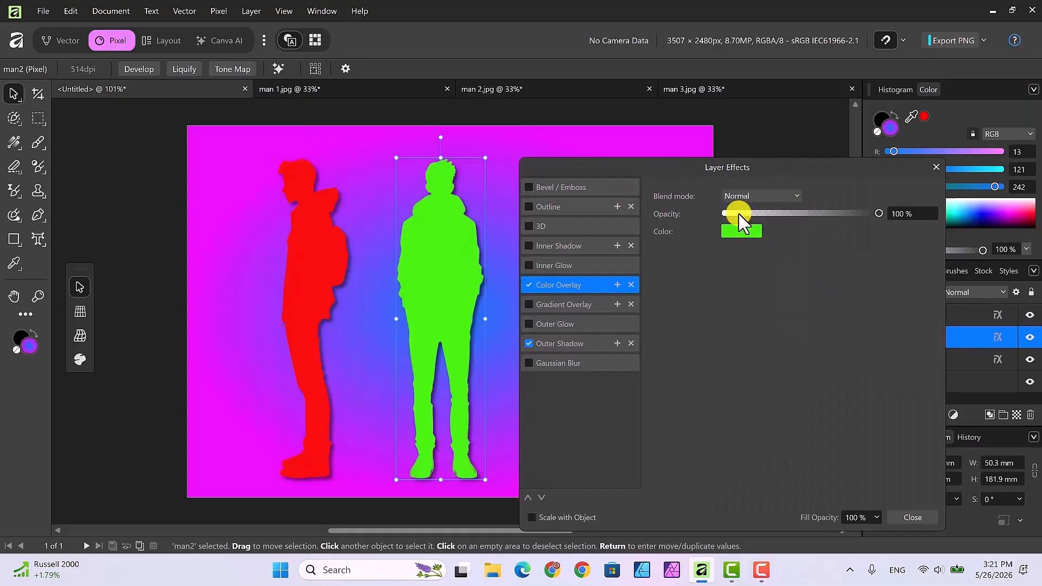
pyautogui.click(903, 514)
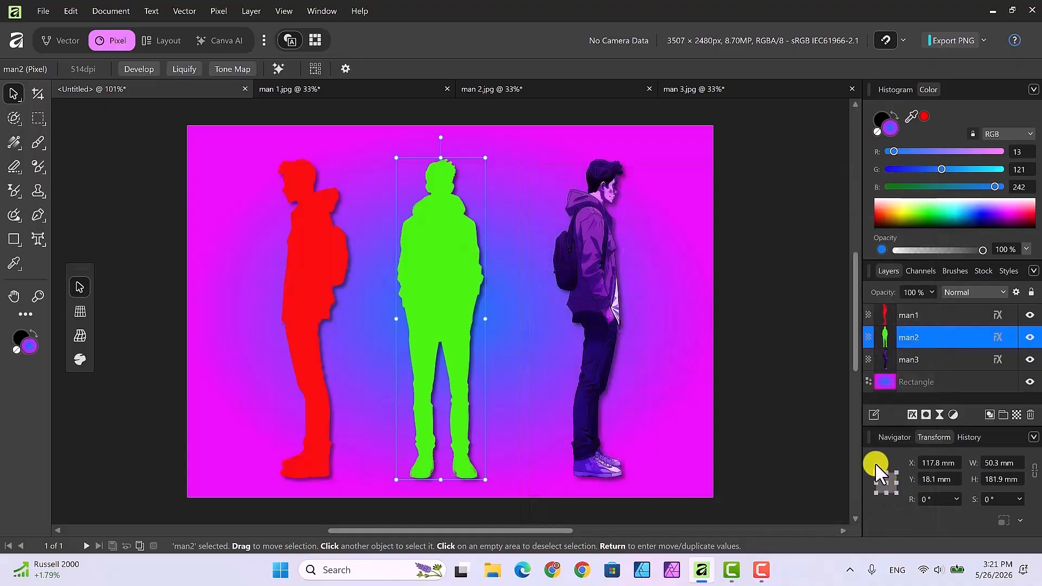
# Set the right figure's Color Overlay blend mode to Normal and close the effects dialog.
pyautogui.click(966, 359)
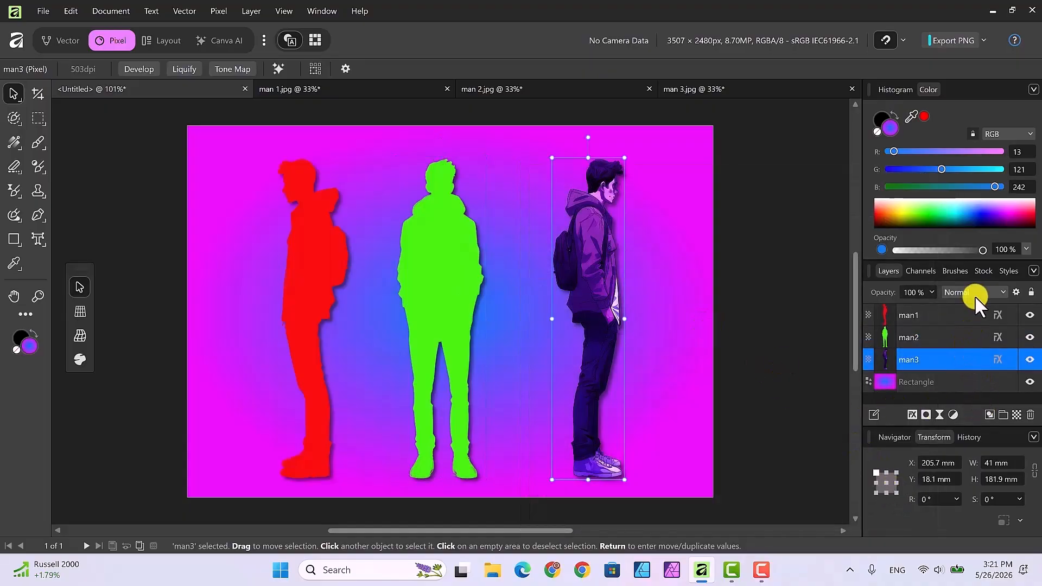
pyautogui.click(997, 360)
pyautogui.moveTo(659, 161); pyautogui.dragTo(242, 122)
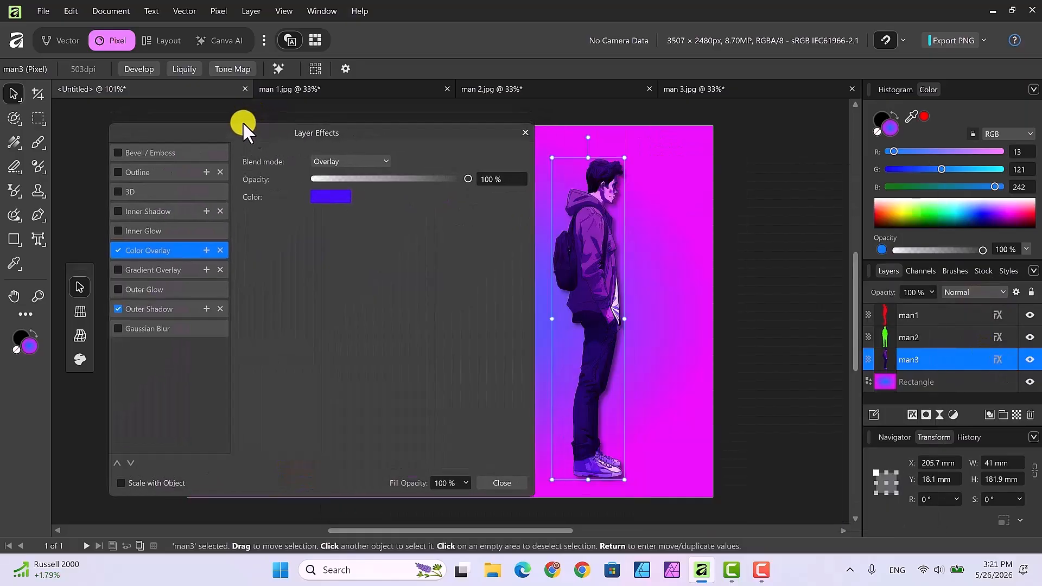
pyautogui.click(385, 161)
pyautogui.scroll(3, 383, 268)
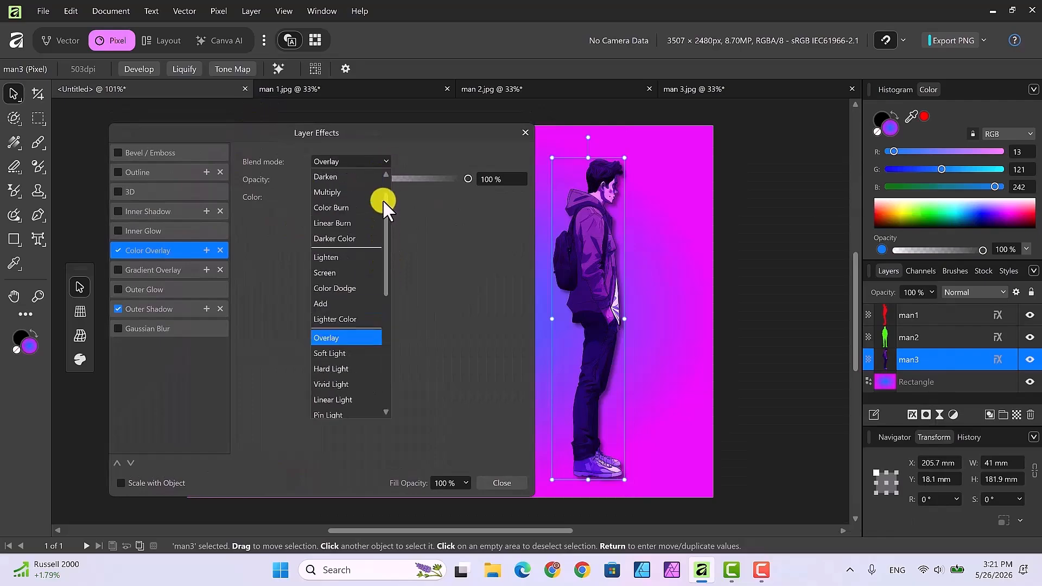
pyautogui.scroll(1, 382, 200)
pyautogui.click(337, 174)
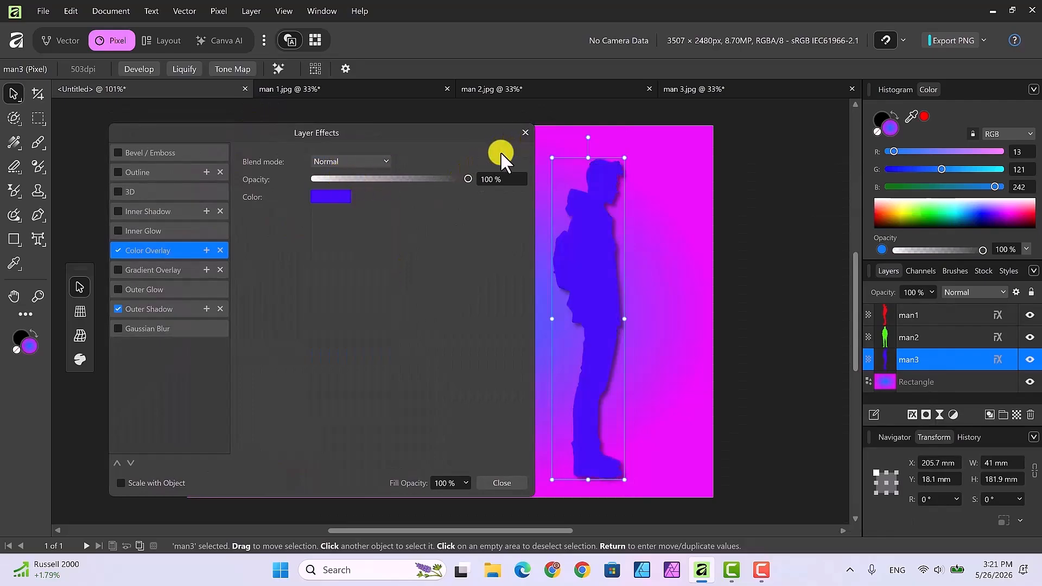
pyautogui.click(480, 475)
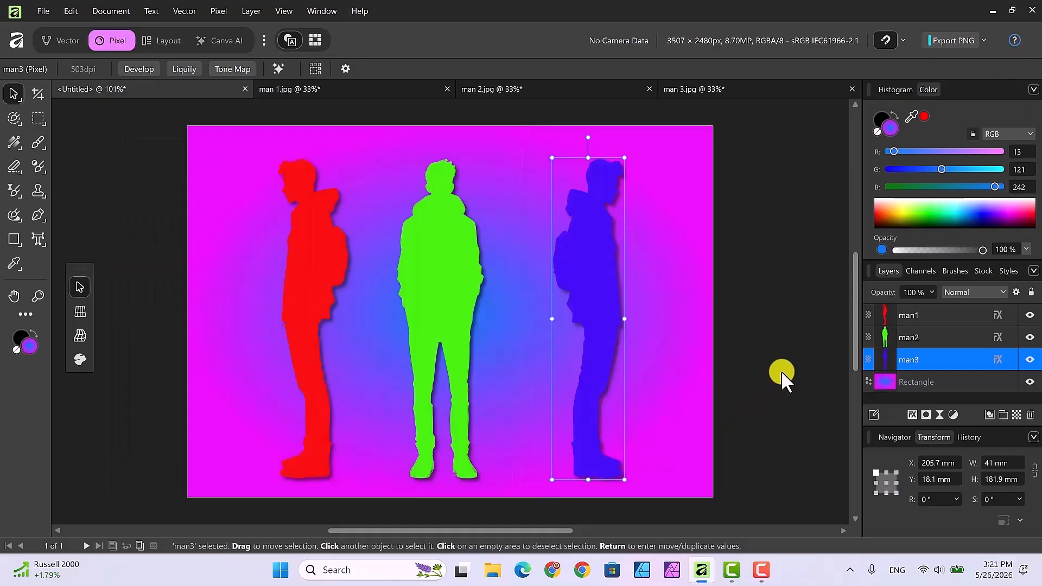